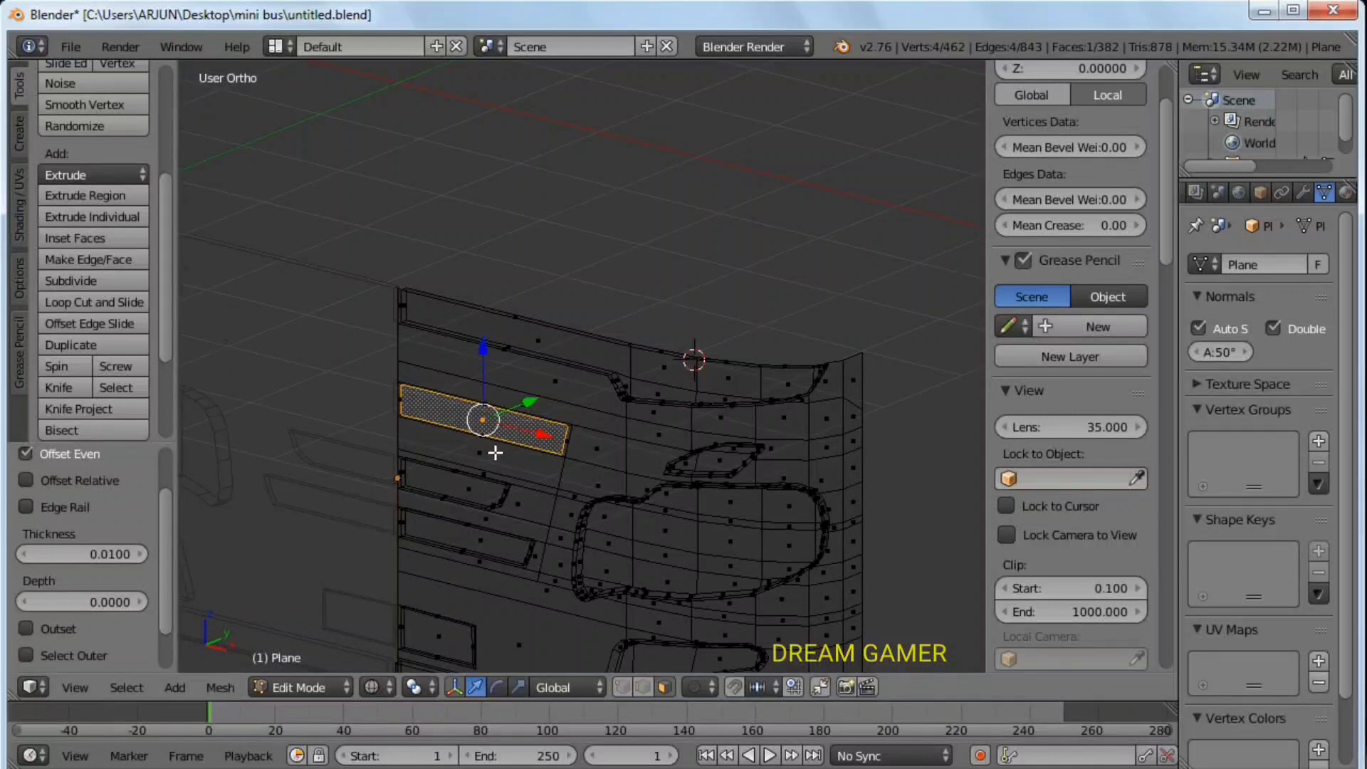
# Extrude the selected front-panel face, delete it, and return to Object Mode.
pyautogui.press('z')
pyautogui.press('e')
pyautogui.click(507, 438)
pyautogui.press('x')
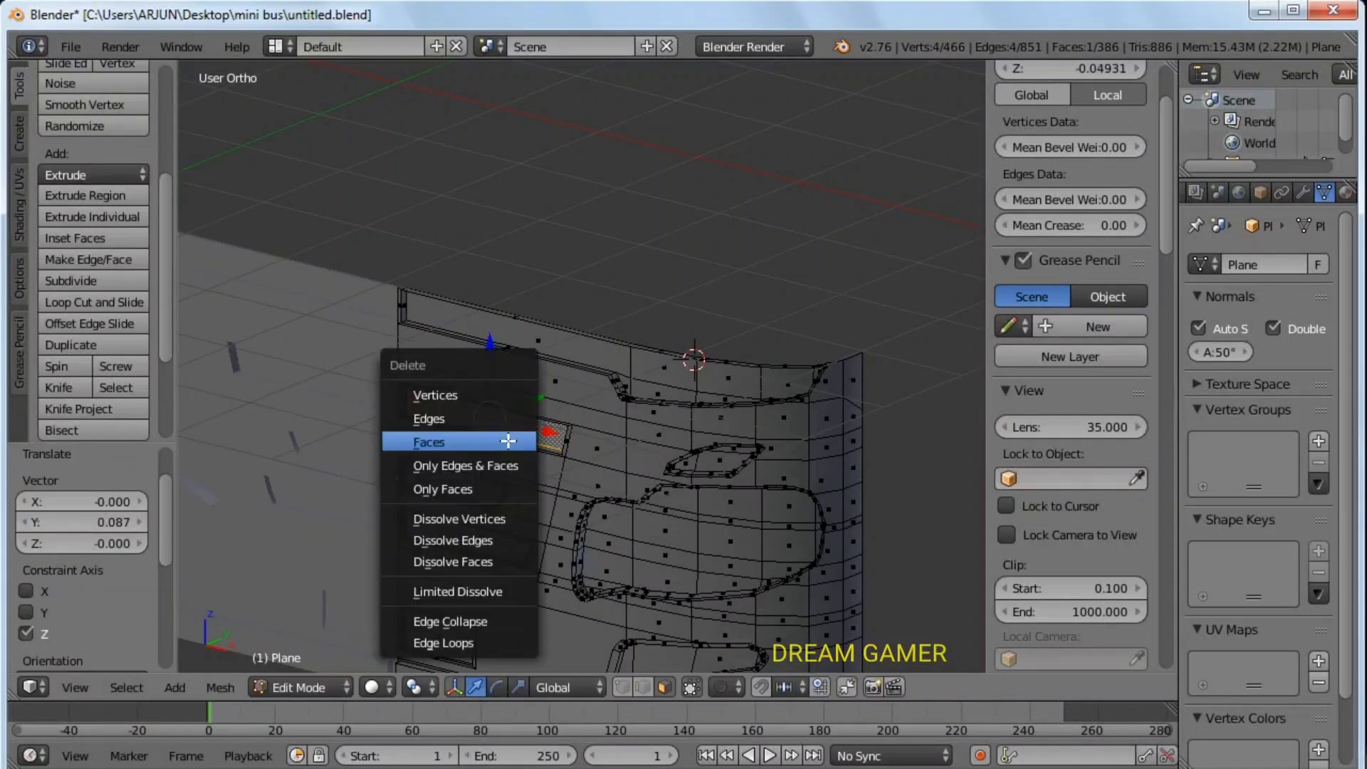
pyautogui.click(508, 442)
pyautogui.moveTo(507, 440)
pyautogui.mouseDown(button='middle')
pyautogui.moveTo(505, 479)
pyautogui.moveTo(555, 499)
pyautogui.mouseUp(button='middle')
pyautogui.press('Tab')
pyautogui.press('z')
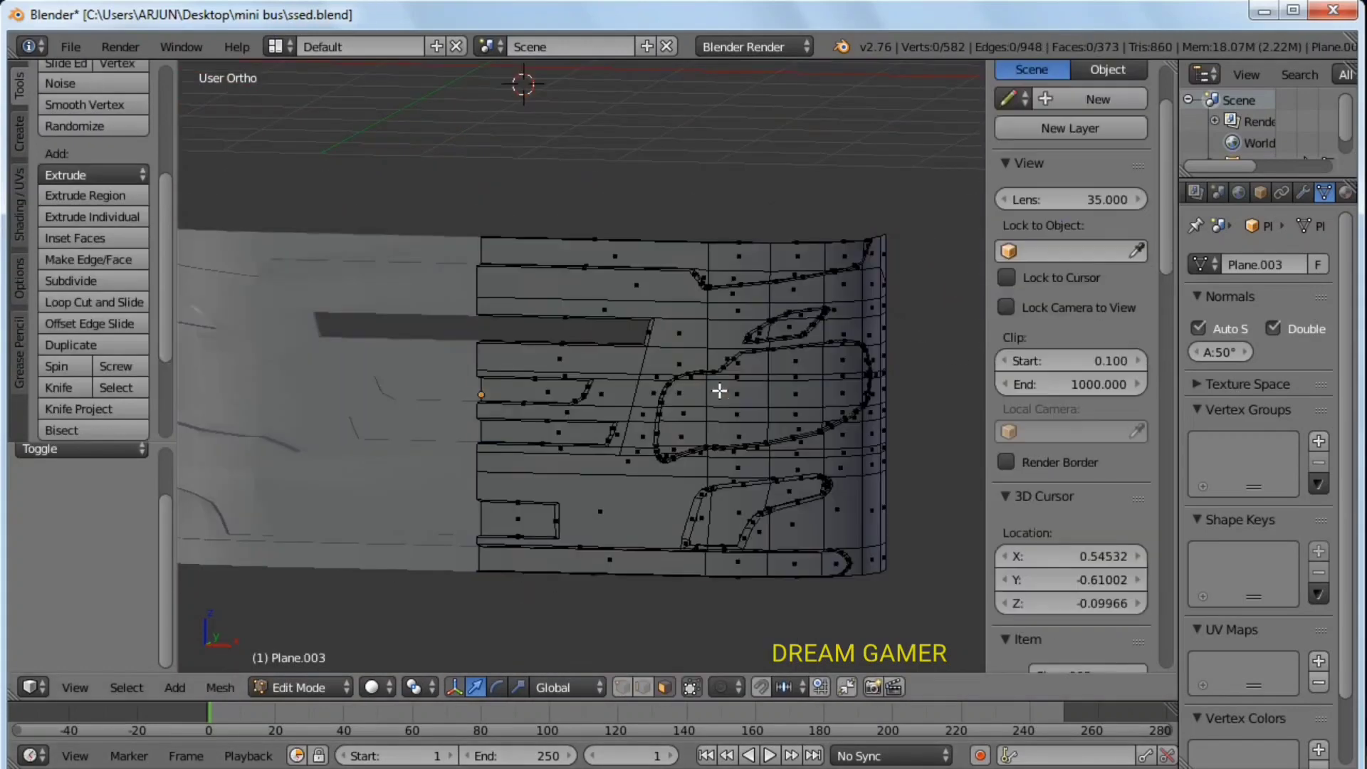
# Separate the headlight and the lower light islands into their own objects.
pyautogui.press('l')
pyautogui.scroll(2, 727, 411)
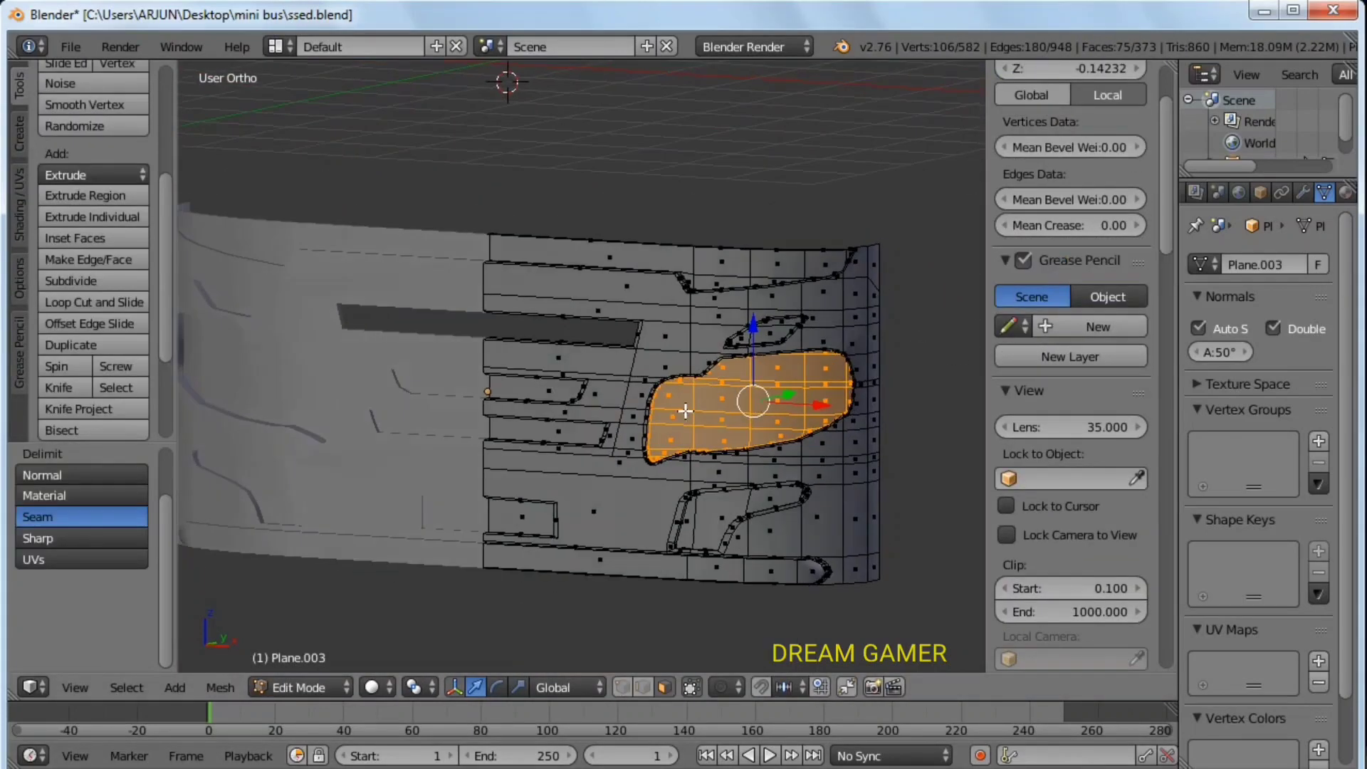
pyautogui.press('p')
pyautogui.click(708, 431)
pyautogui.press('l')
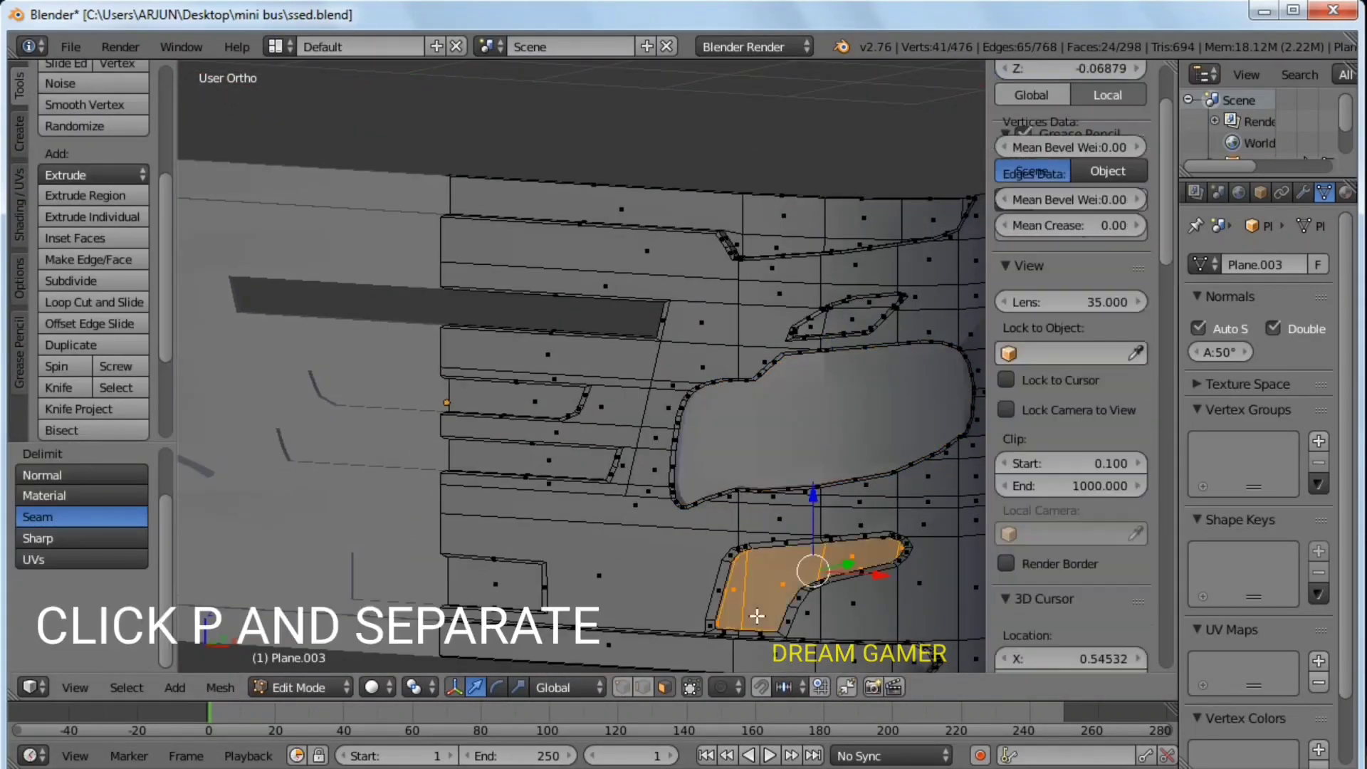
pyautogui.press('p')
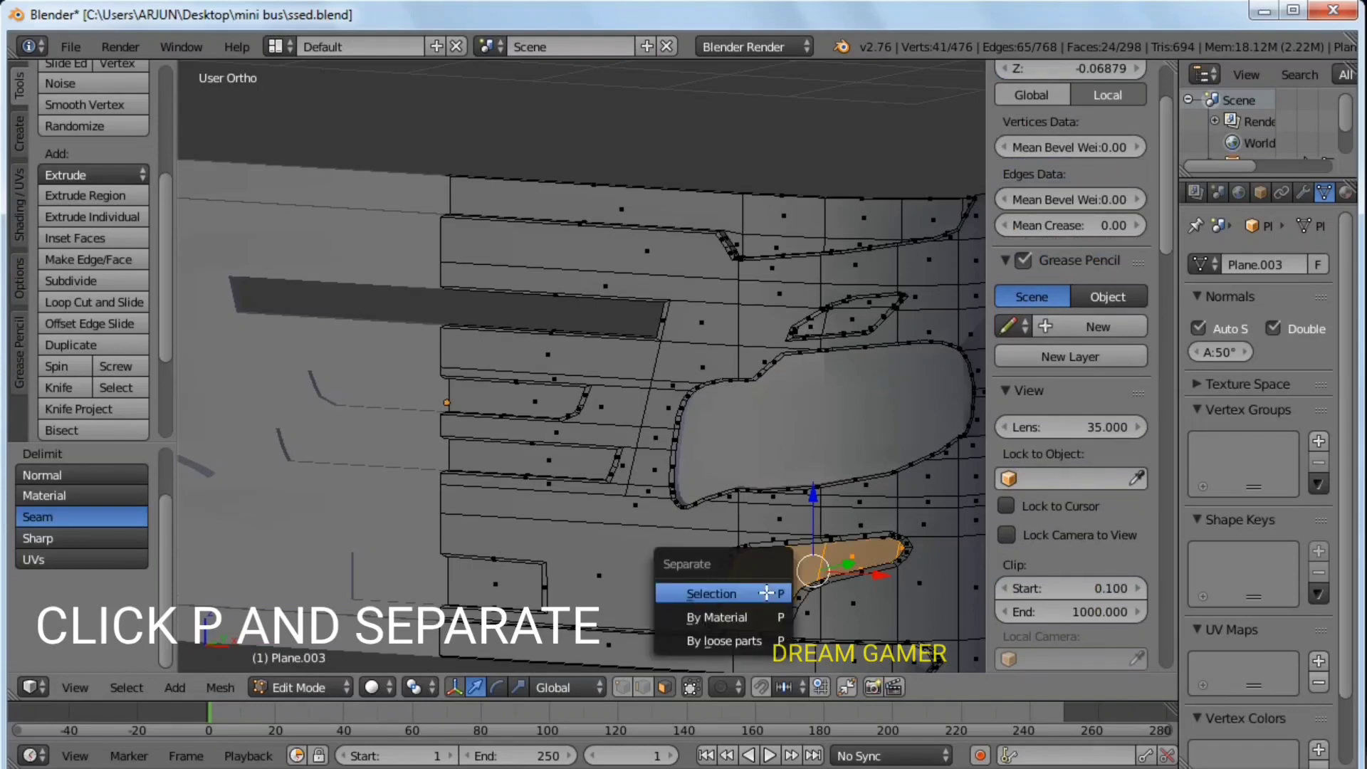
pyautogui.click(766, 593)
# Separate the lower-left island and the lower and upper grille strips.
pyautogui.press('l')
pyautogui.press('p')
pyautogui.click(481, 587)
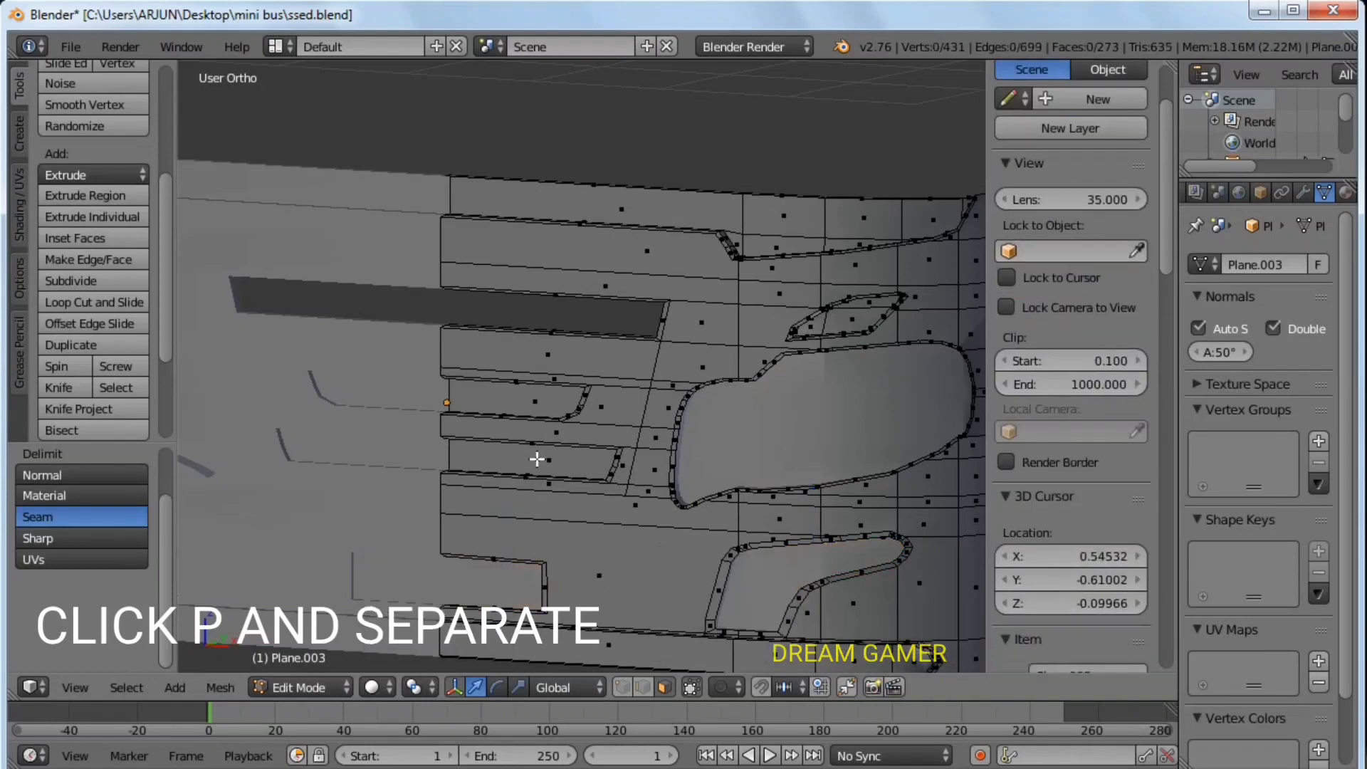
pyautogui.press('l')
pyautogui.press('p')
pyautogui.press('Escape')
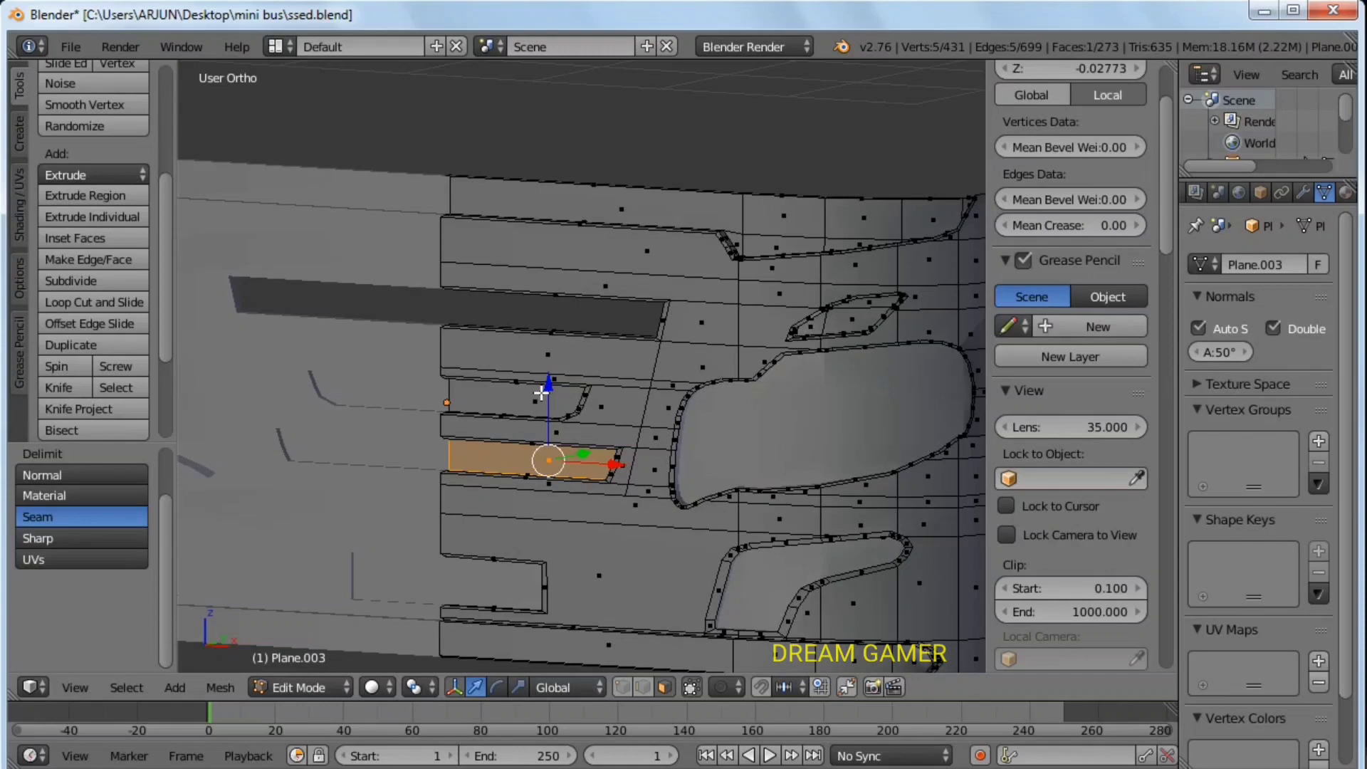
pyautogui.press('l')
pyautogui.press('p')
pyautogui.click(549, 388)
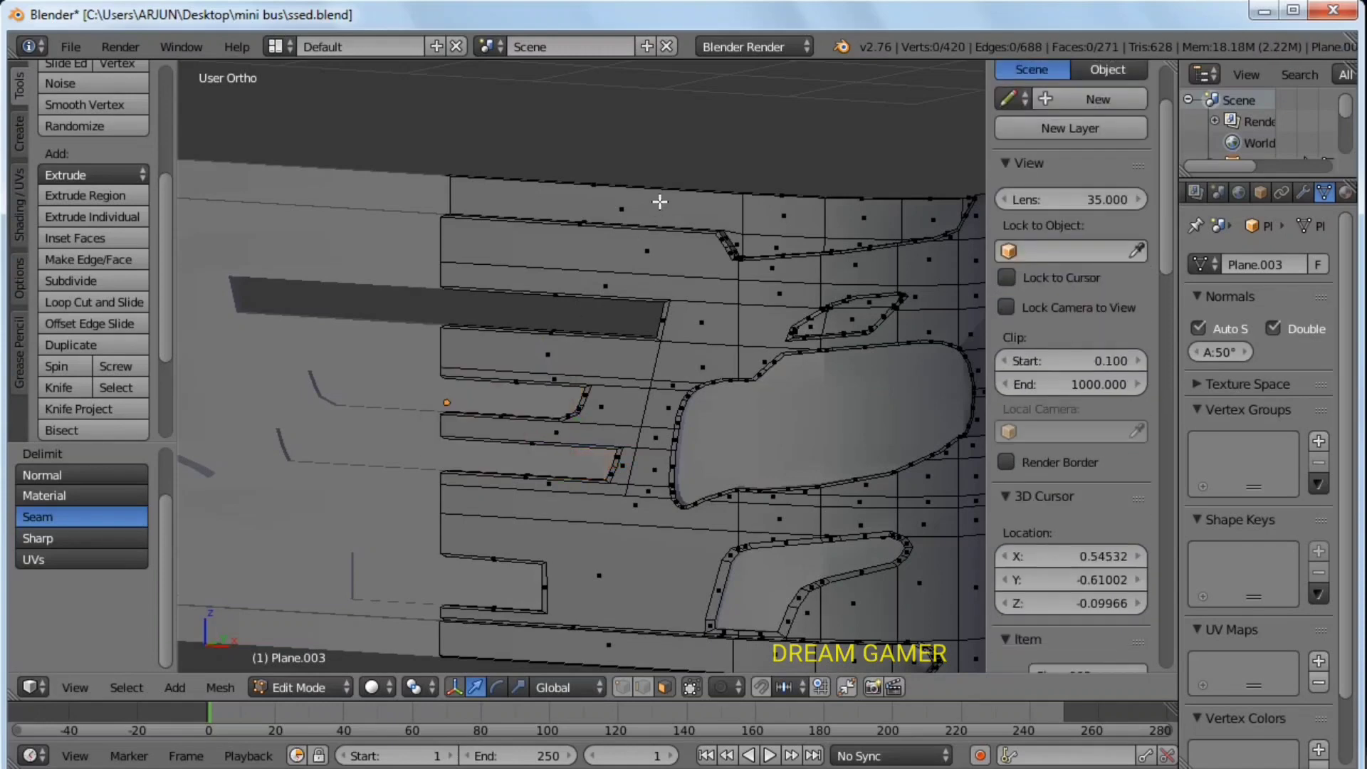
# Separate the top strip, leaving the main front panel mesh selected.
pyautogui.press('l')
pyautogui.press('p')
pyautogui.click(673, 230)
pyautogui.press('l')
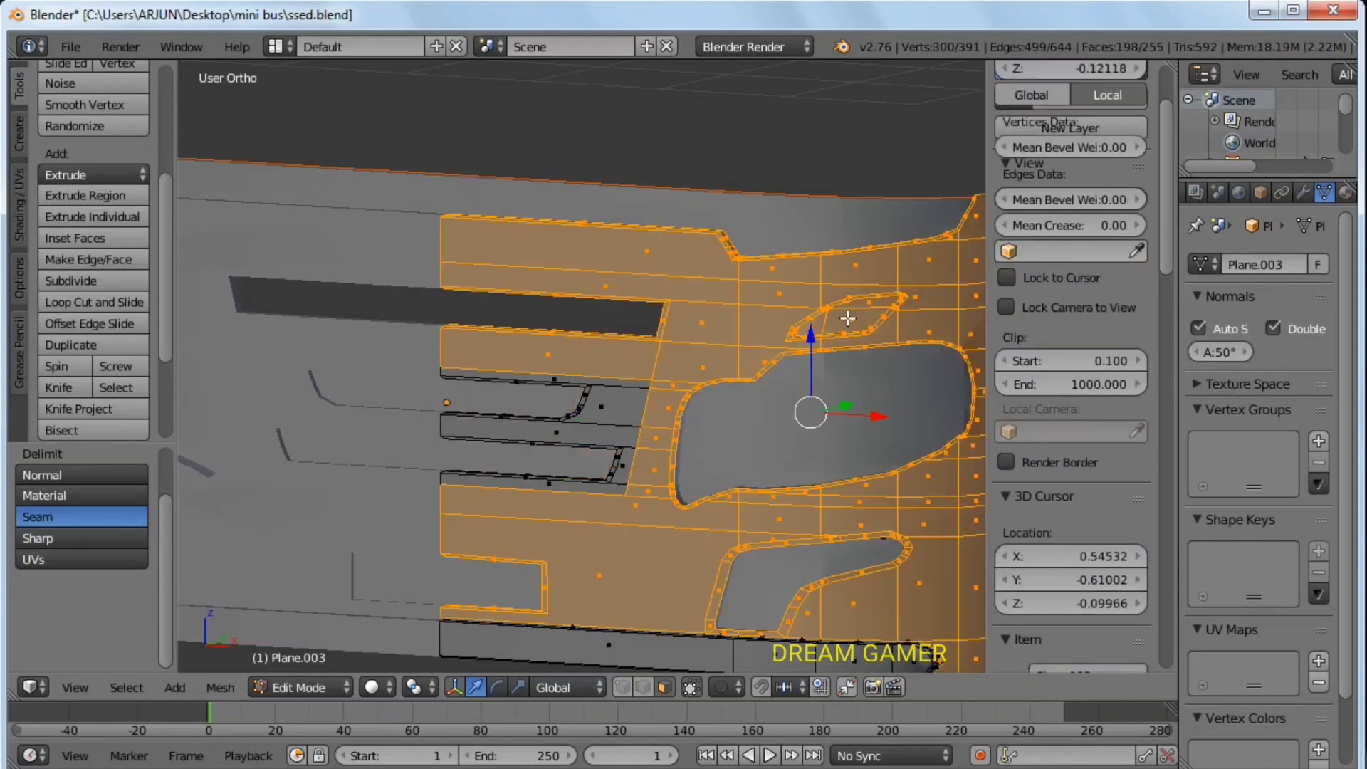
pyautogui.scroll(-2, 828, 359)
# Re-enter Edit Mode with a clear selection and separate the central grille slats.
pyautogui.press('Tab')
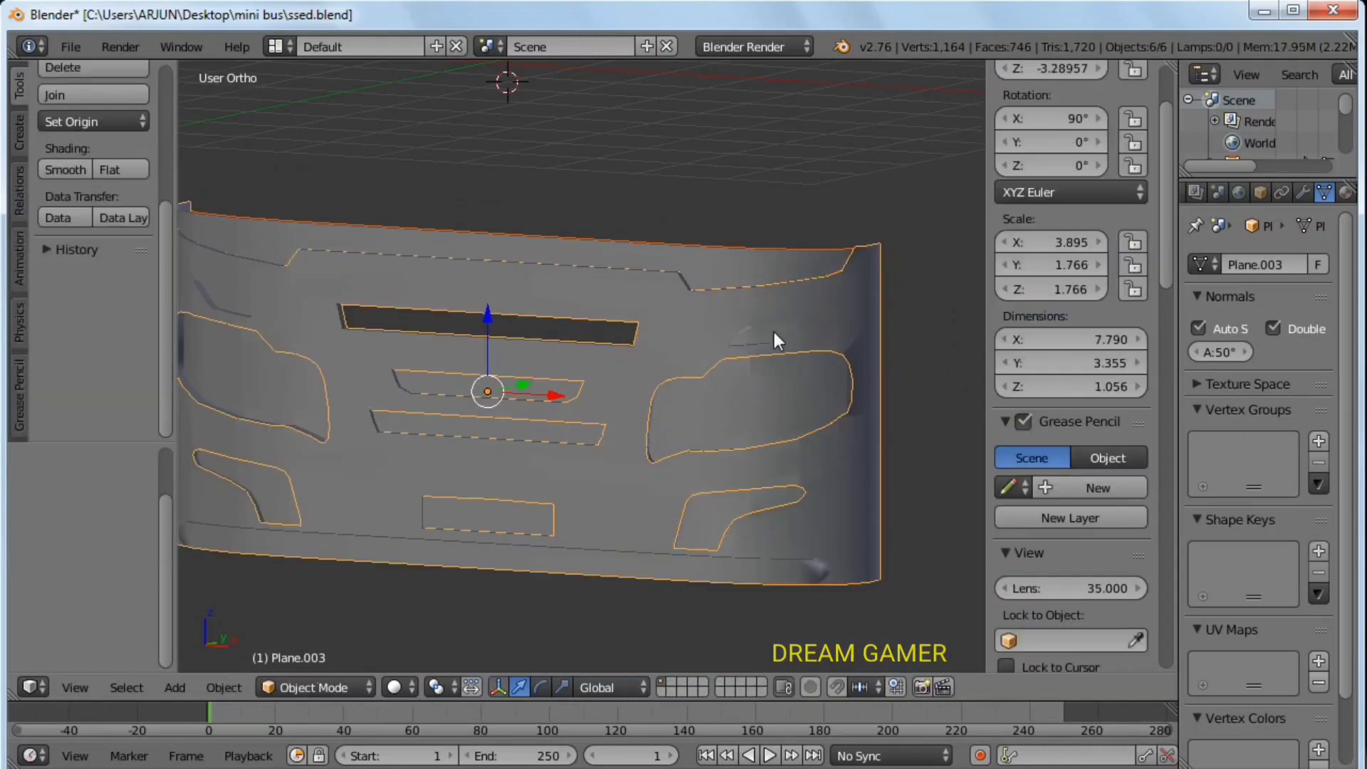
pyautogui.press('Tab')
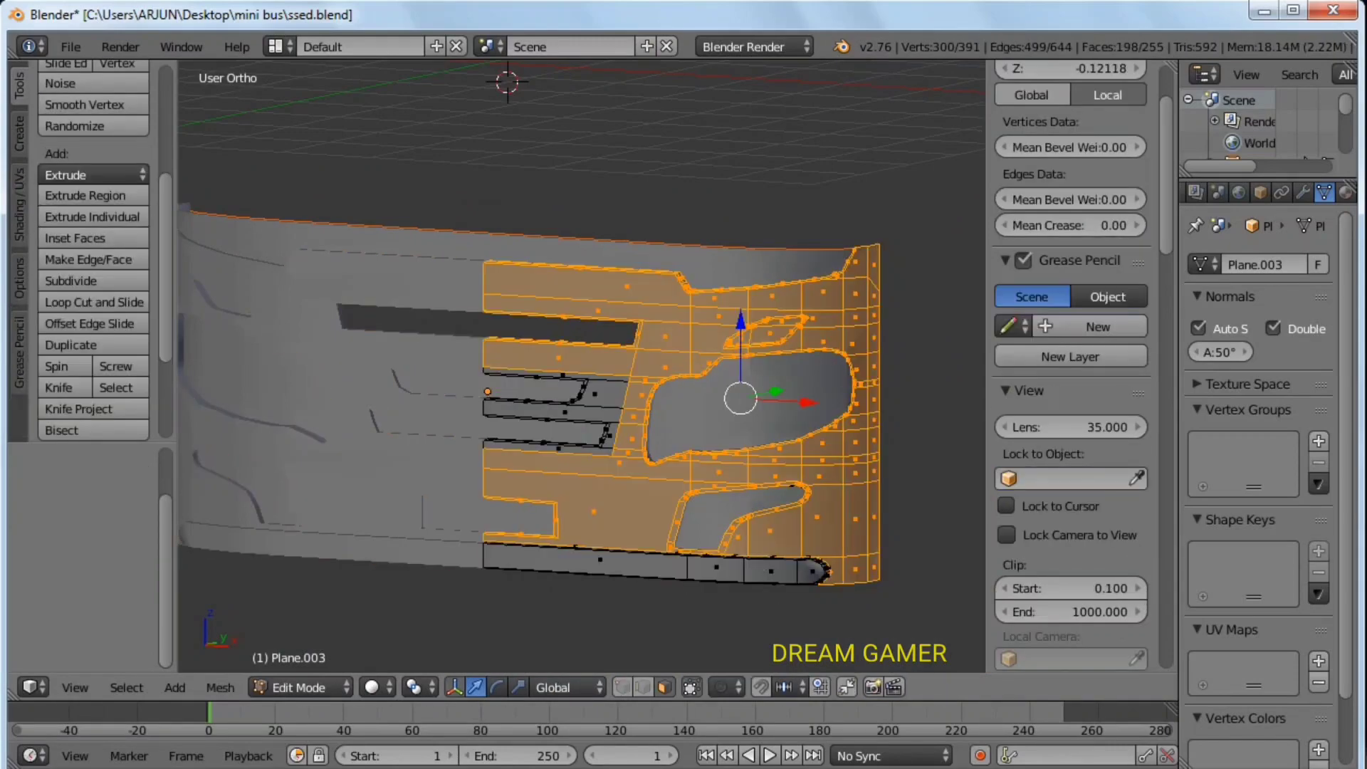
pyautogui.press('Tab')
pyautogui.press('Tab')
pyautogui.press('Tab')
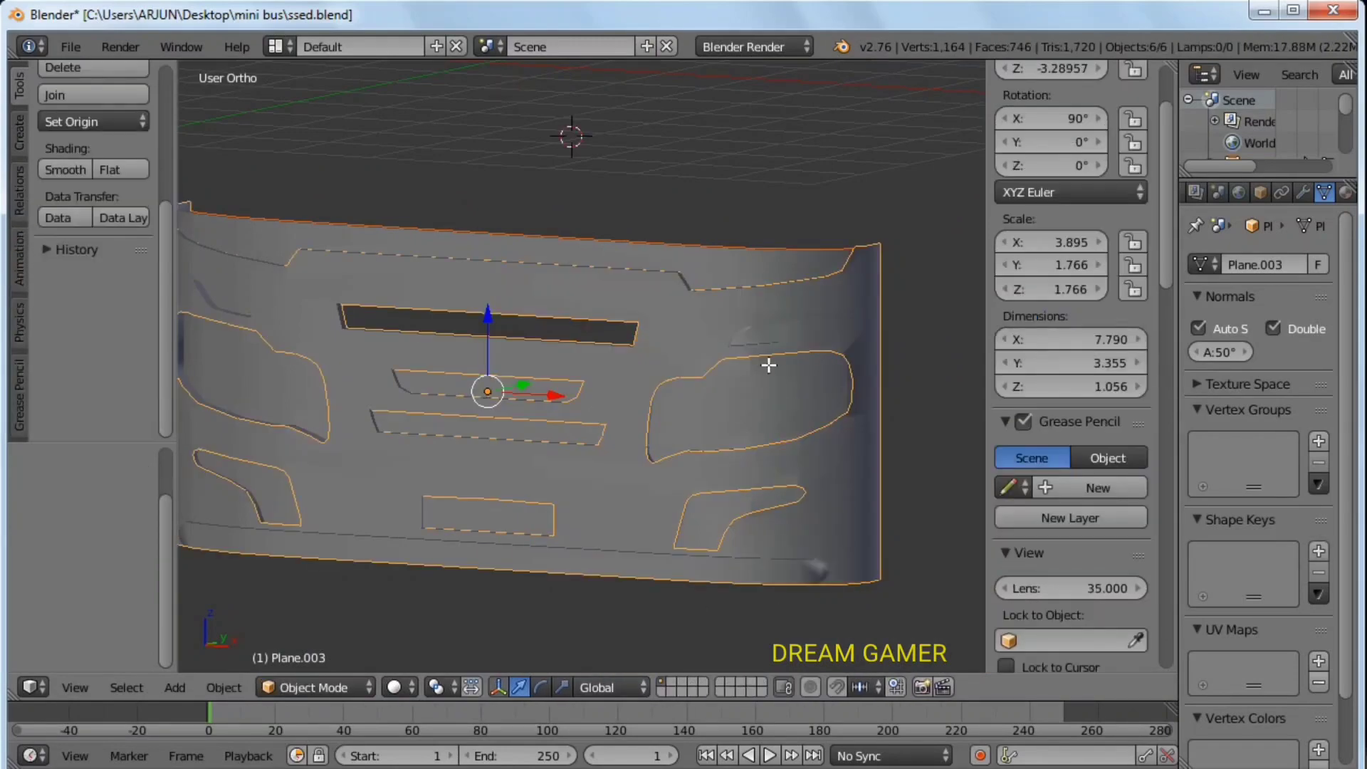
pyautogui.press('Tab')
pyautogui.press('a')
pyautogui.scroll(2, 595, 417)
pyautogui.press('l')
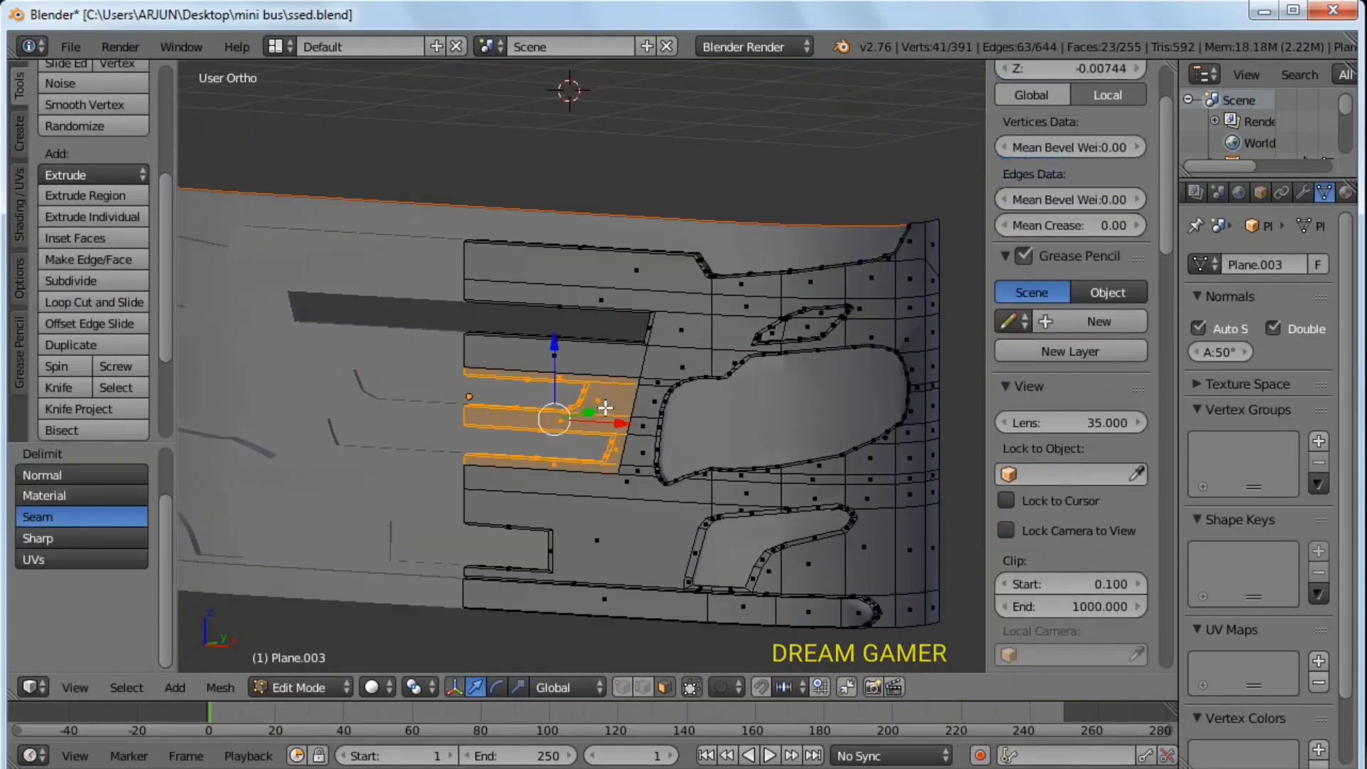
pyautogui.press('p')
pyautogui.click(604, 392)
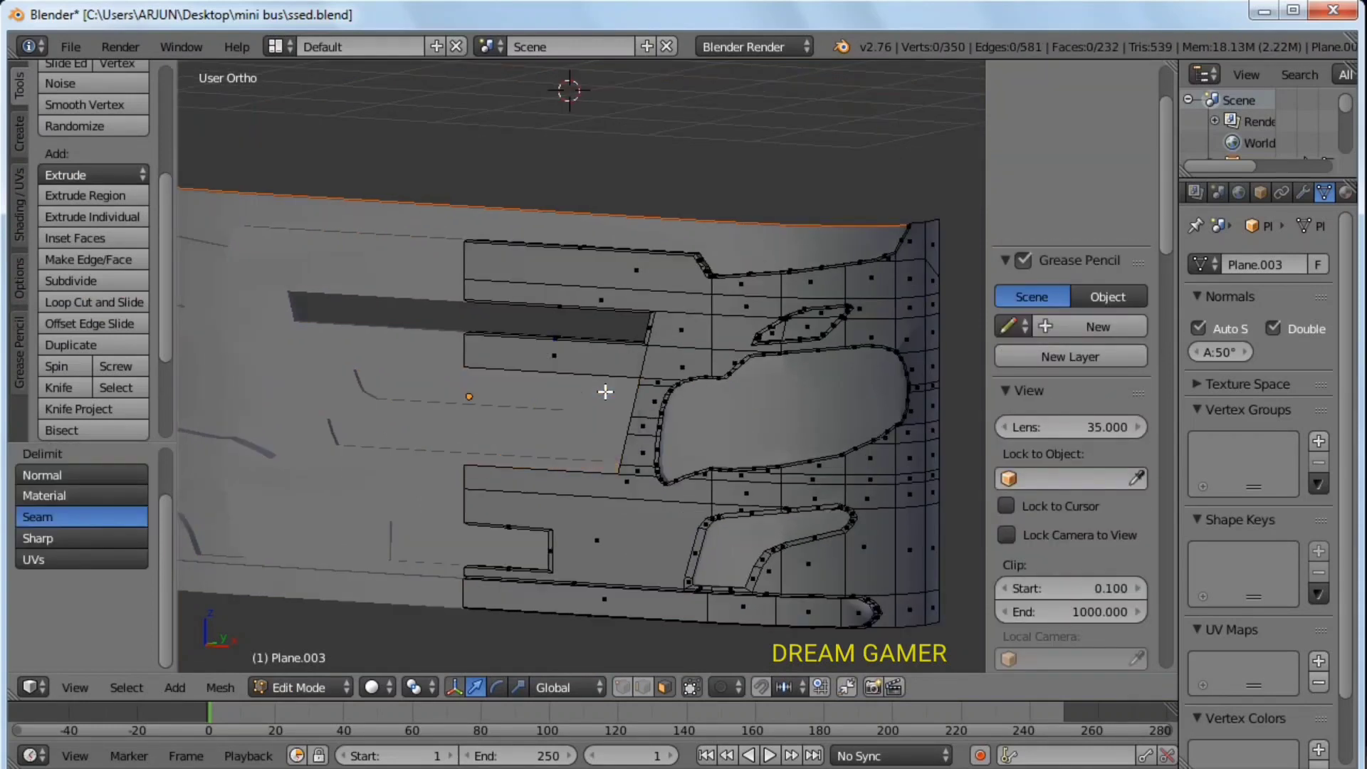
# Separate the bottom strip into its own object and return to Object Mode.
pyautogui.press('p')
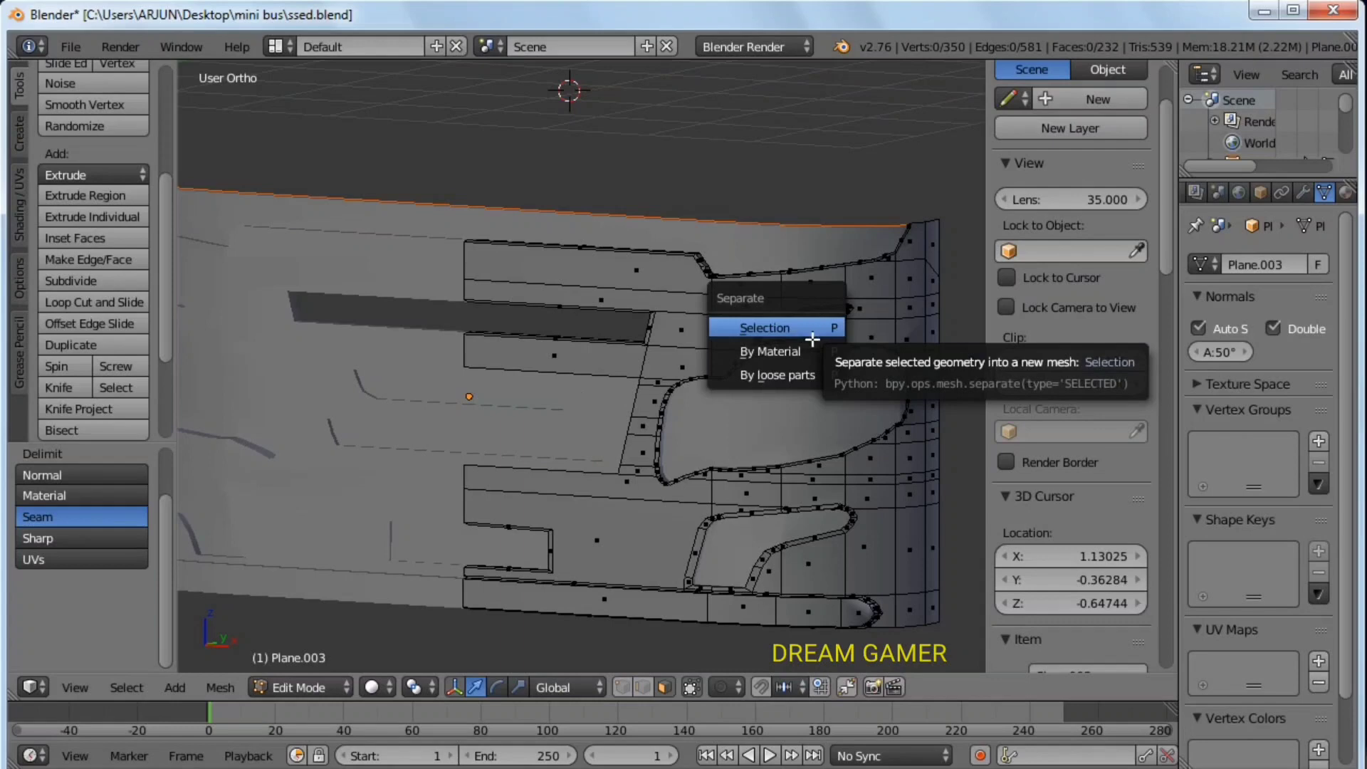
pyautogui.click(826, 321)
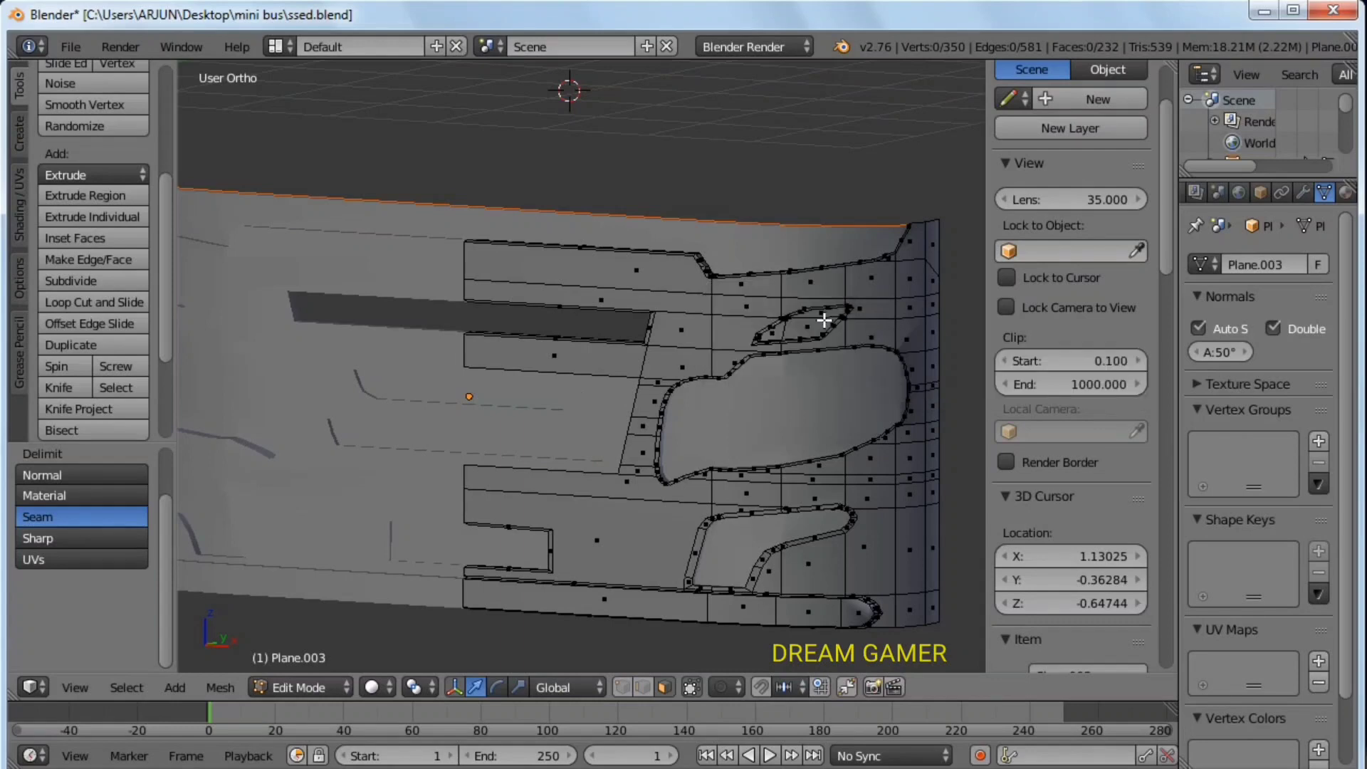
pyautogui.press('l')
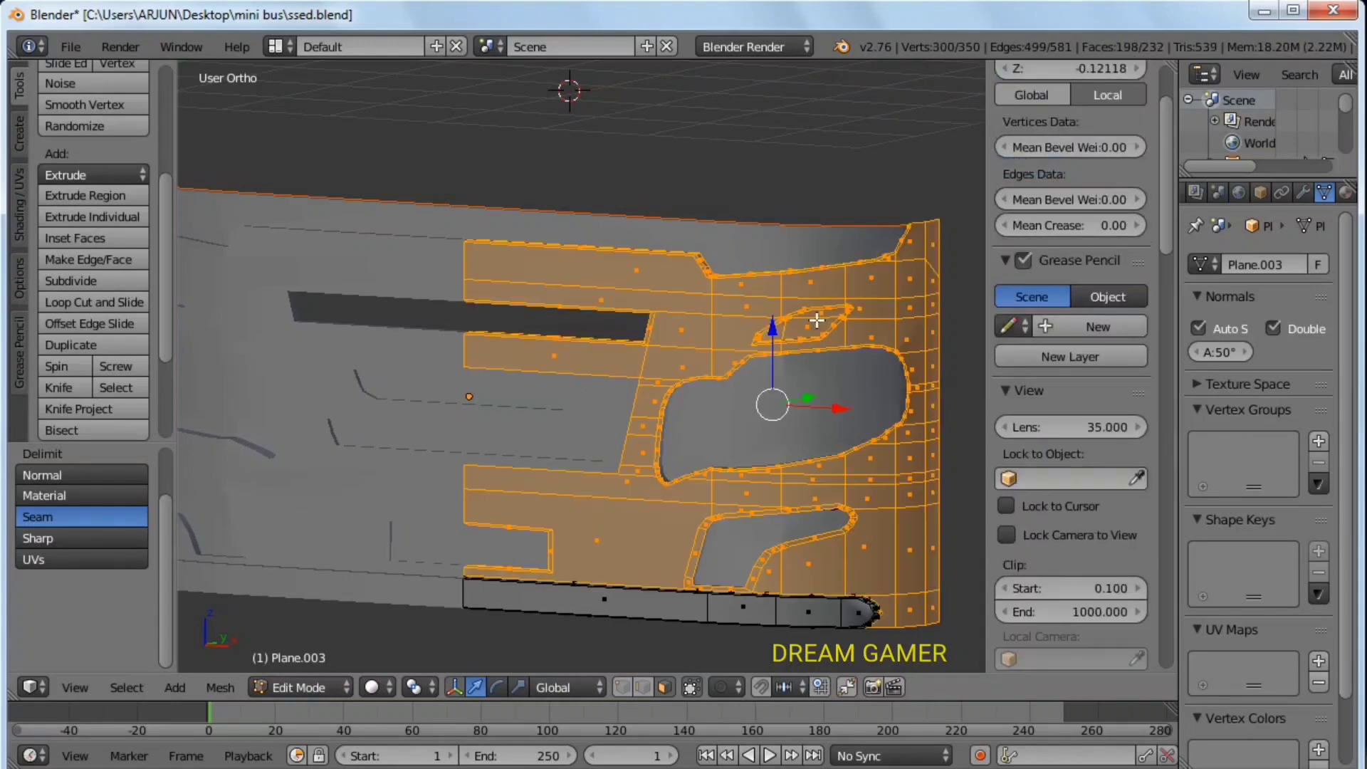
pyautogui.press('a')
pyautogui.press('l')
pyautogui.press('p')
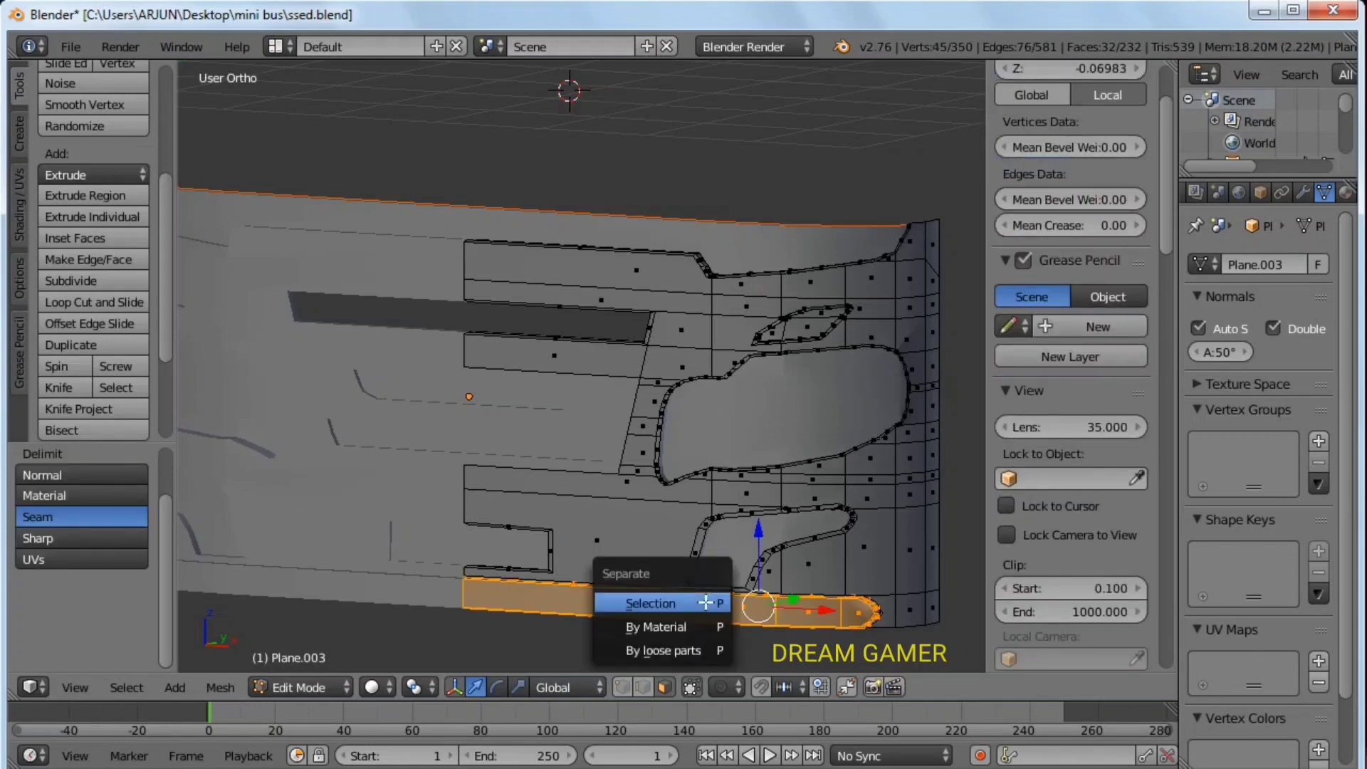
pyautogui.click(705, 602)
pyautogui.press('Tab')
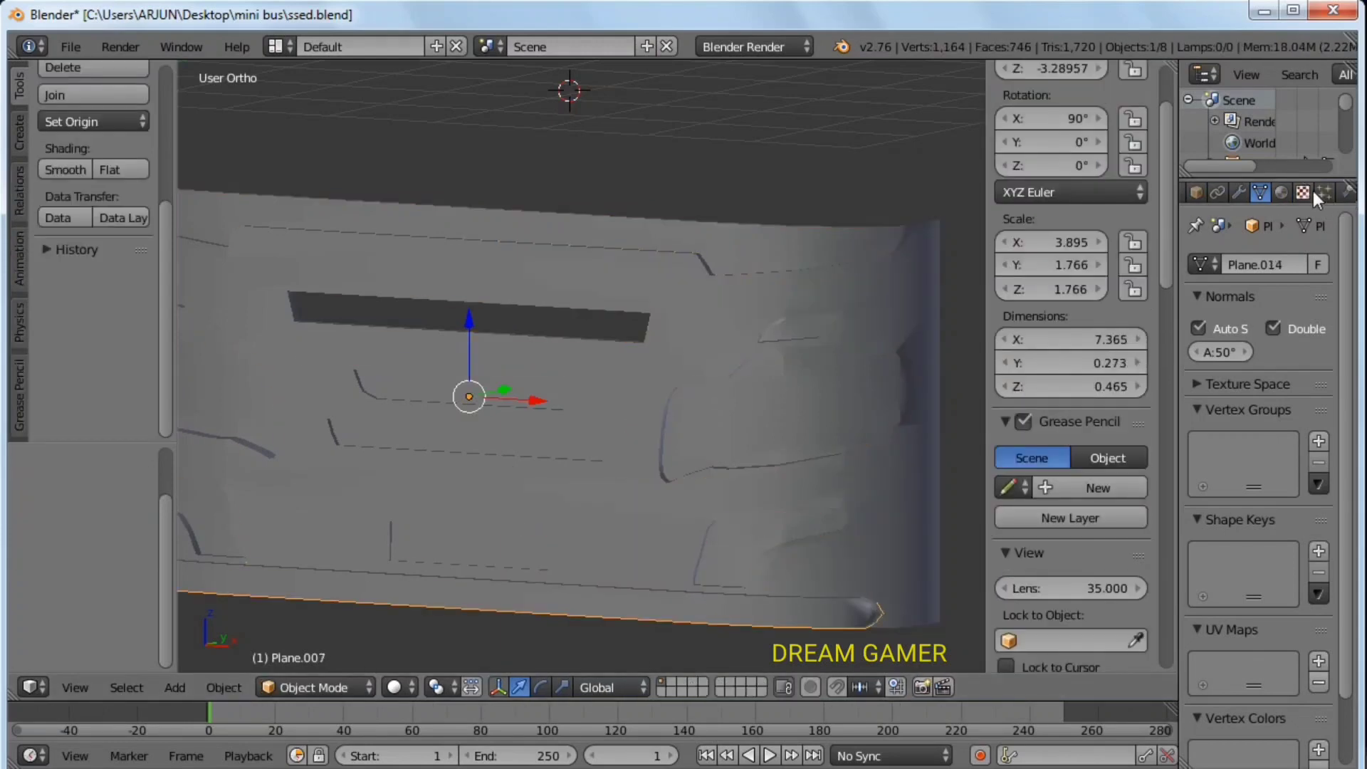
# Replace the shared material with new ones on the bottom strip and main front panel.
pyautogui.click(1308, 191)
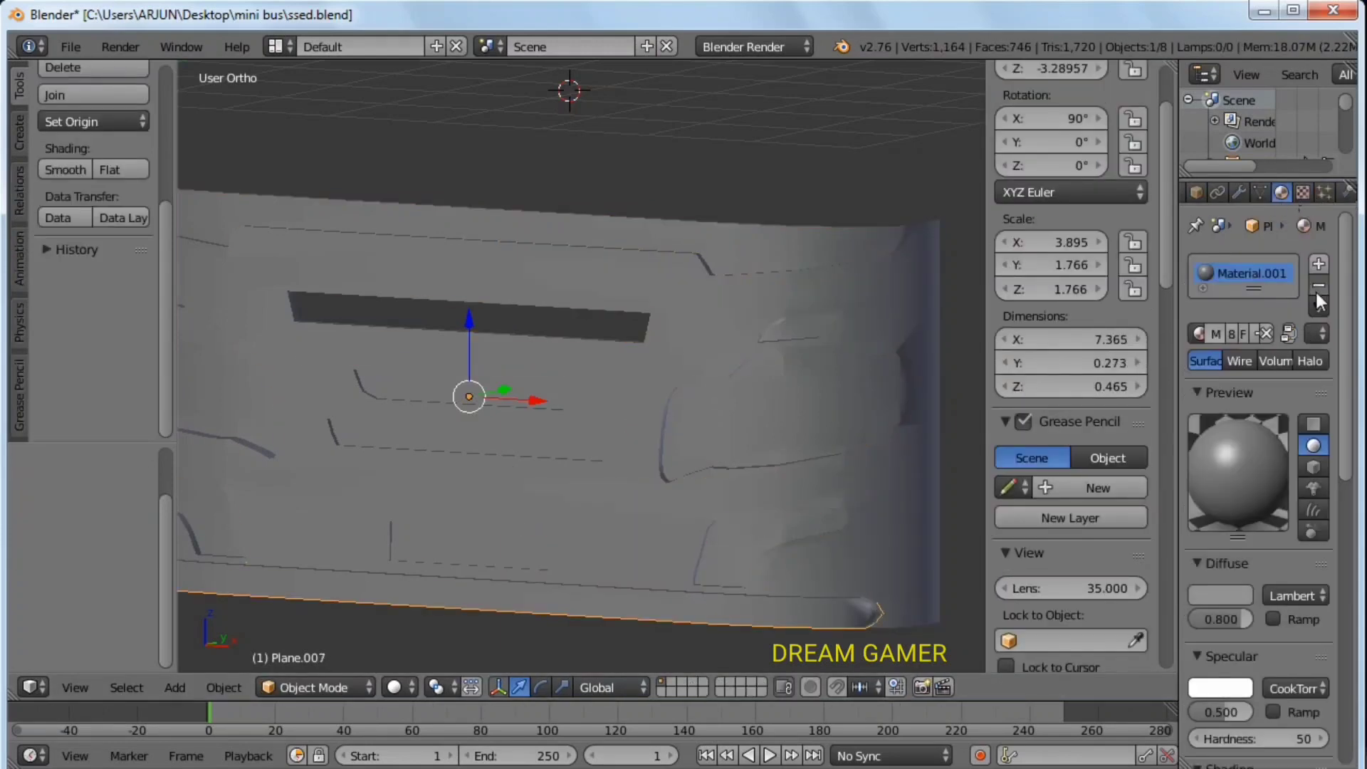
pyautogui.click(1318, 285)
pyautogui.click(1253, 331)
pyautogui.rightClick(779, 519)
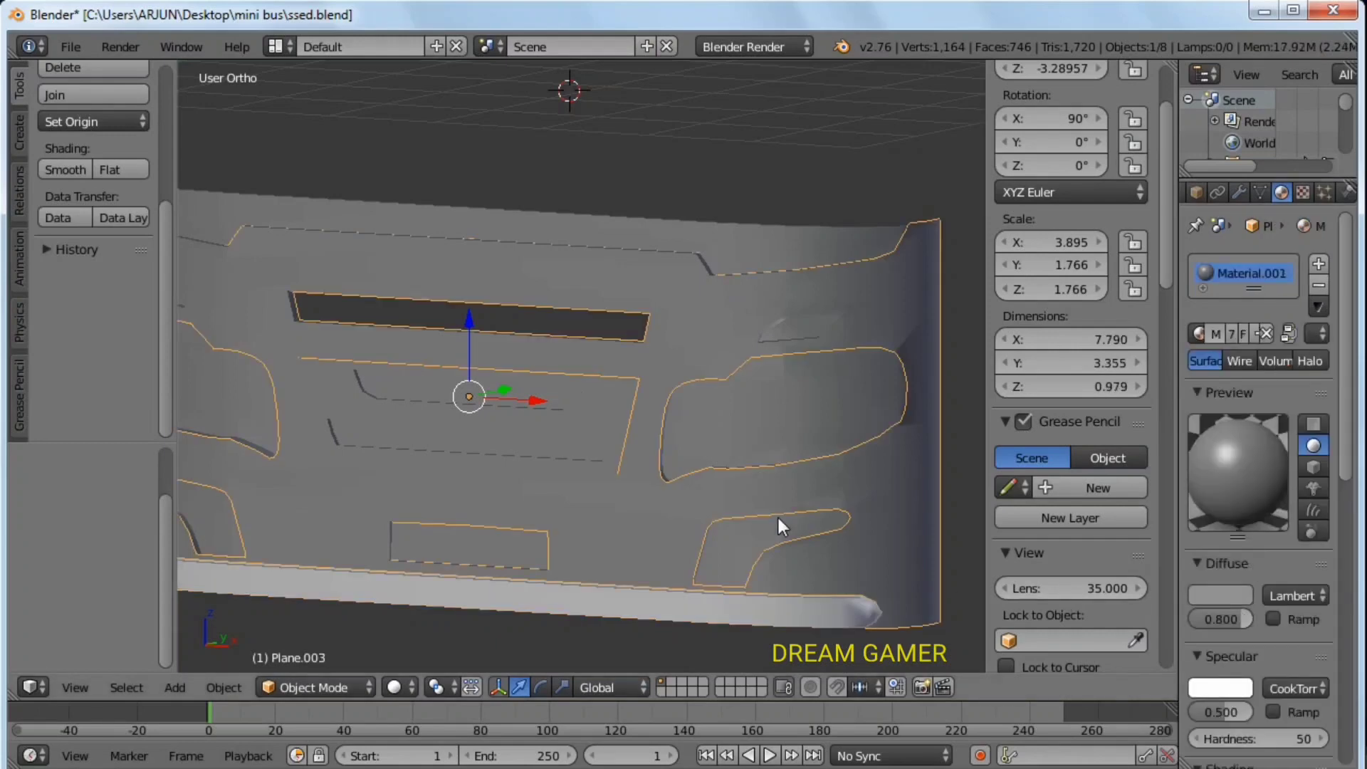
pyautogui.click(1314, 287)
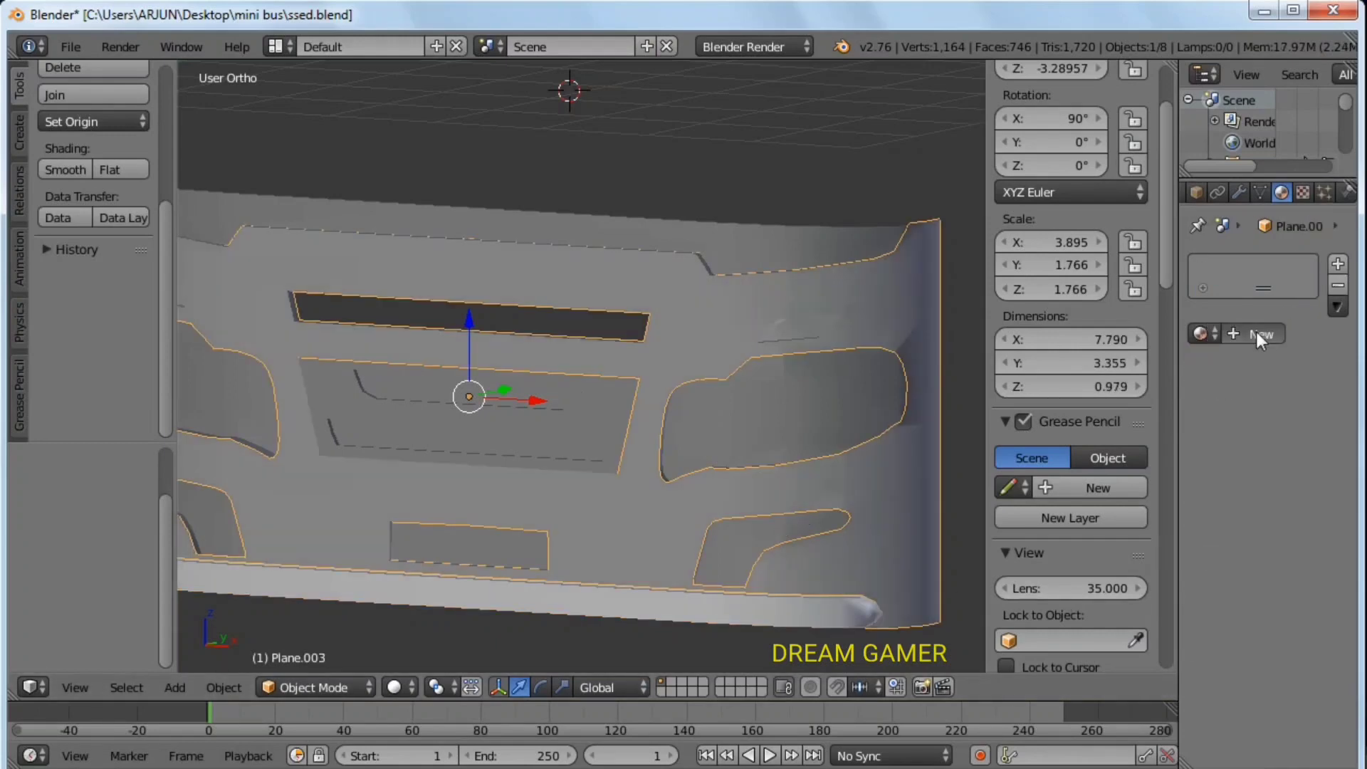
pyautogui.click(1257, 332)
pyautogui.click(1221, 595)
# Give the headlight its own new material with a blue diffuse colour.
pyautogui.rightClick(793, 438)
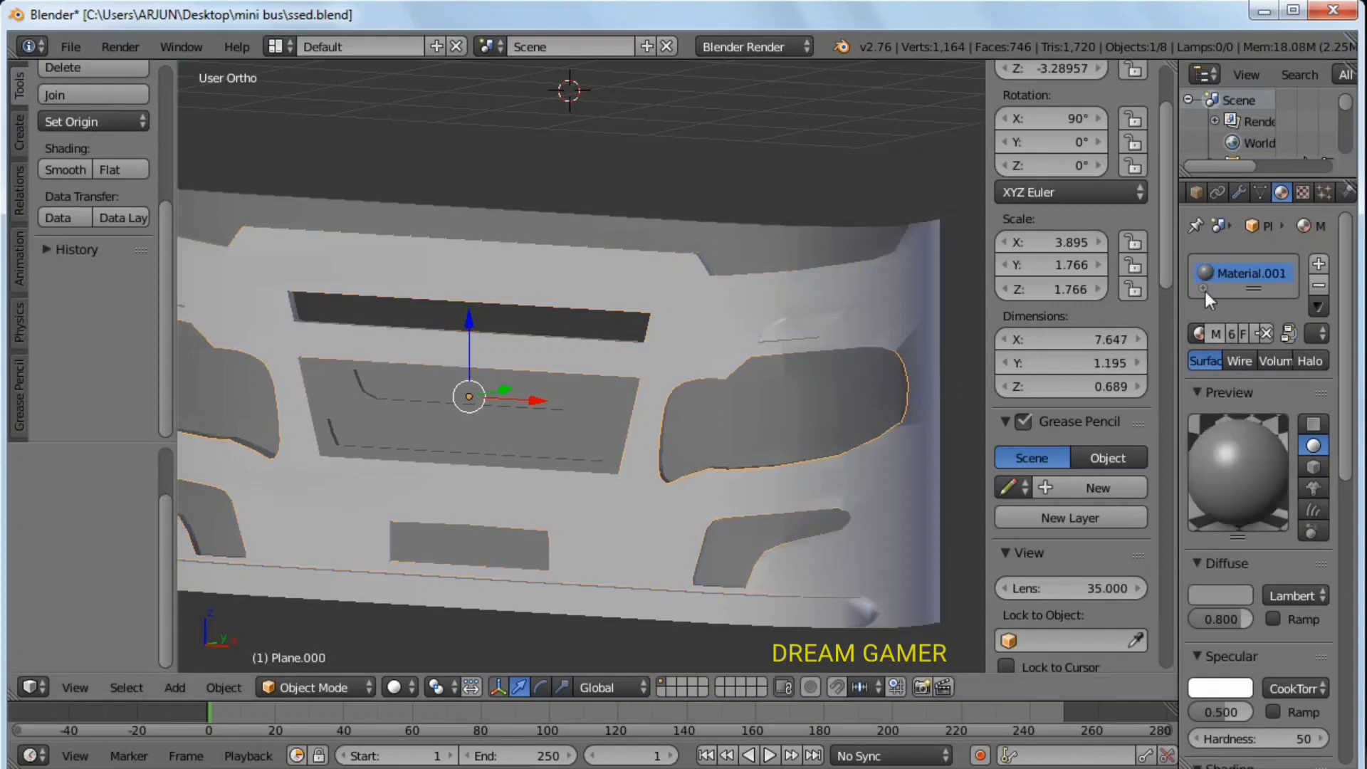
pyautogui.click(1317, 285)
pyautogui.click(1256, 335)
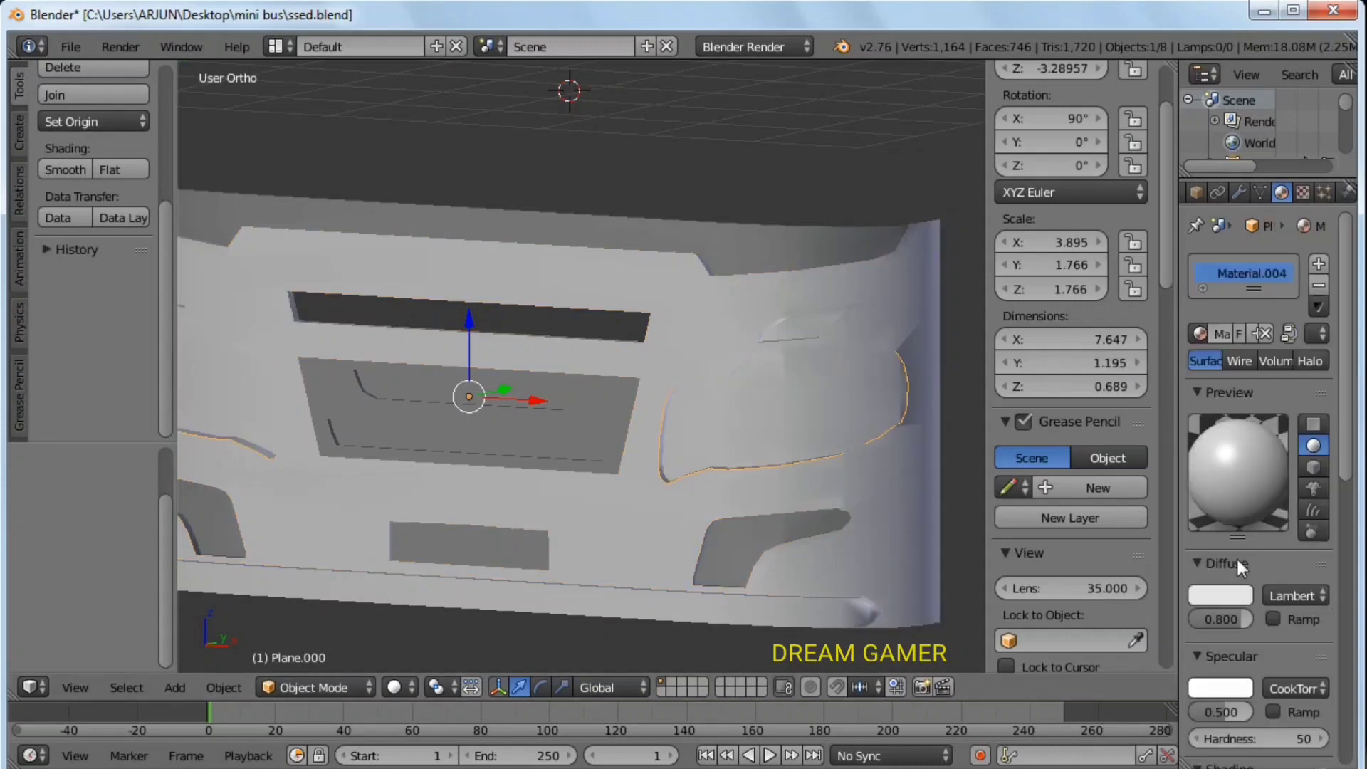
pyautogui.click(1232, 591)
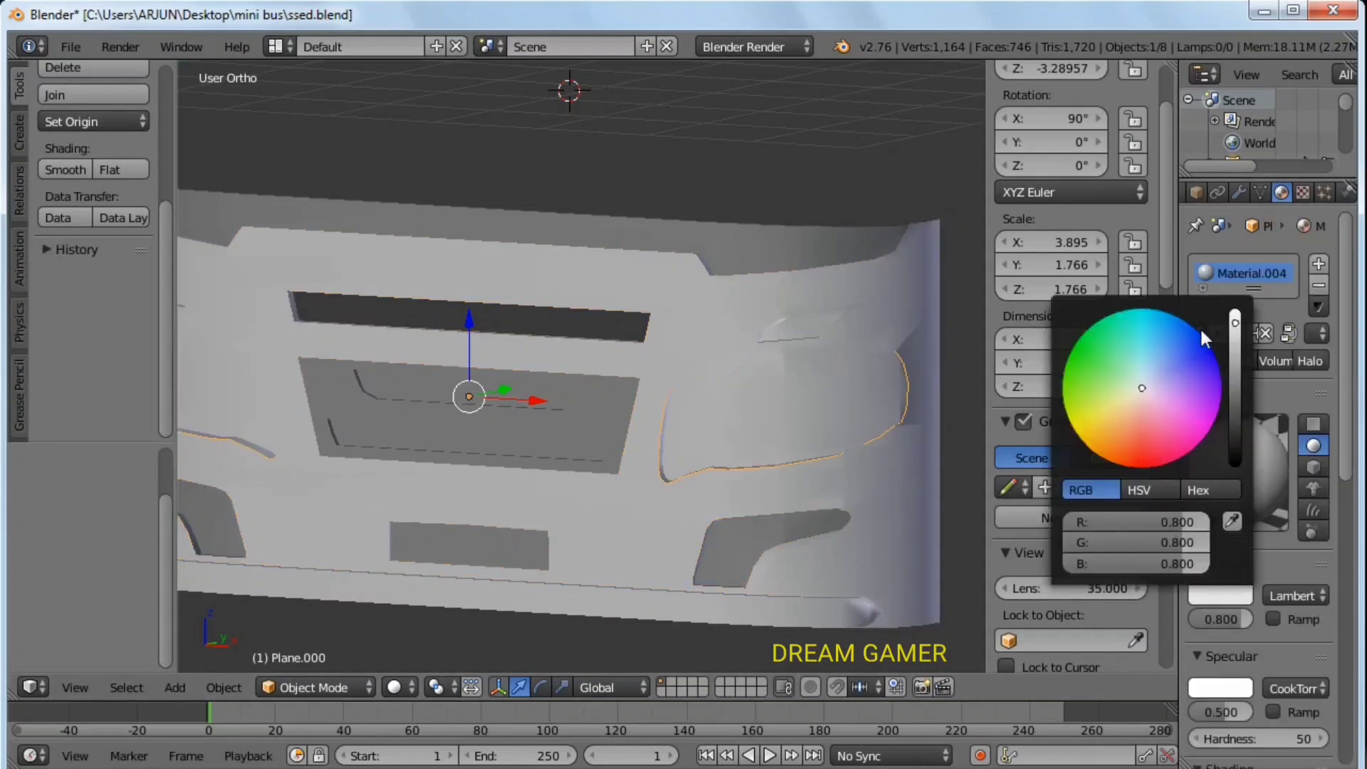
pyautogui.click(1209, 347)
# Make the lower lights blue with a new material and give the upper panel its own material.
pyautogui.rightClick(759, 561)
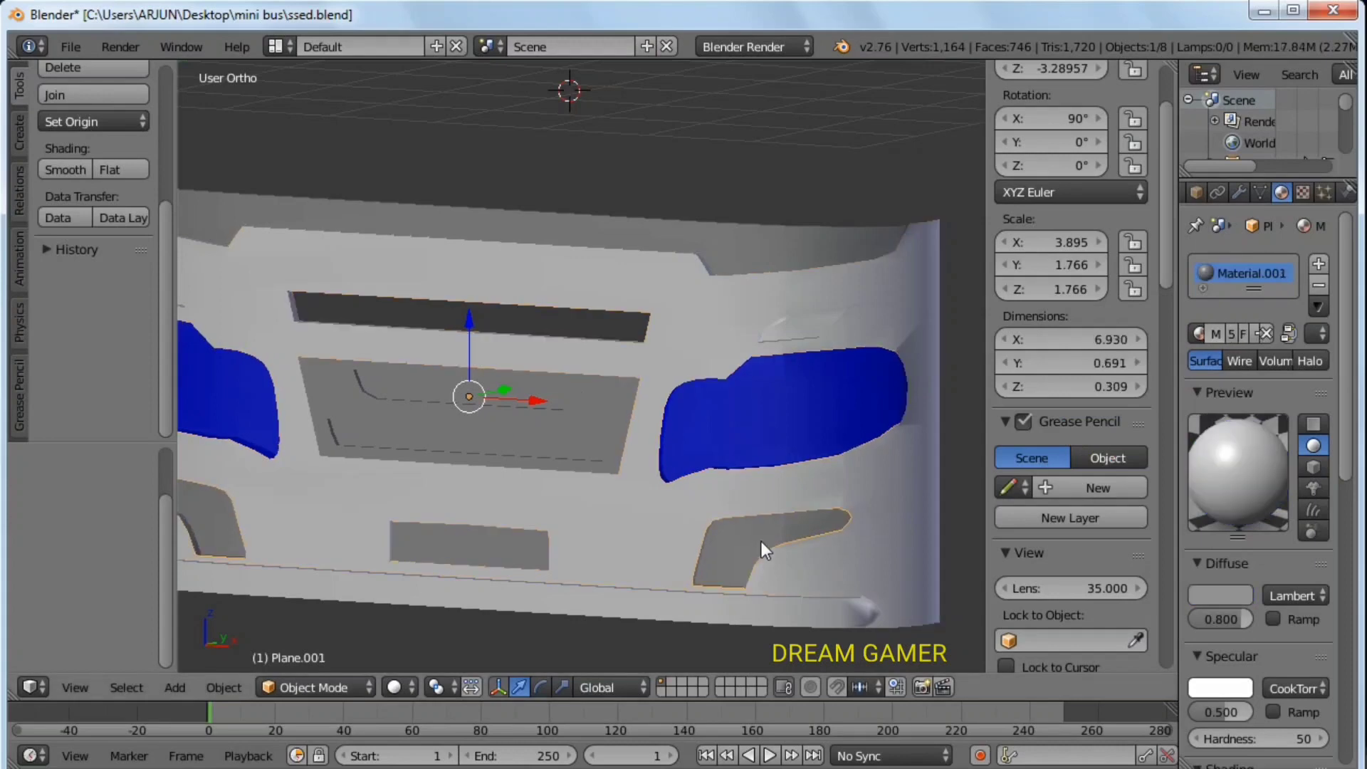
pyautogui.click(1319, 285)
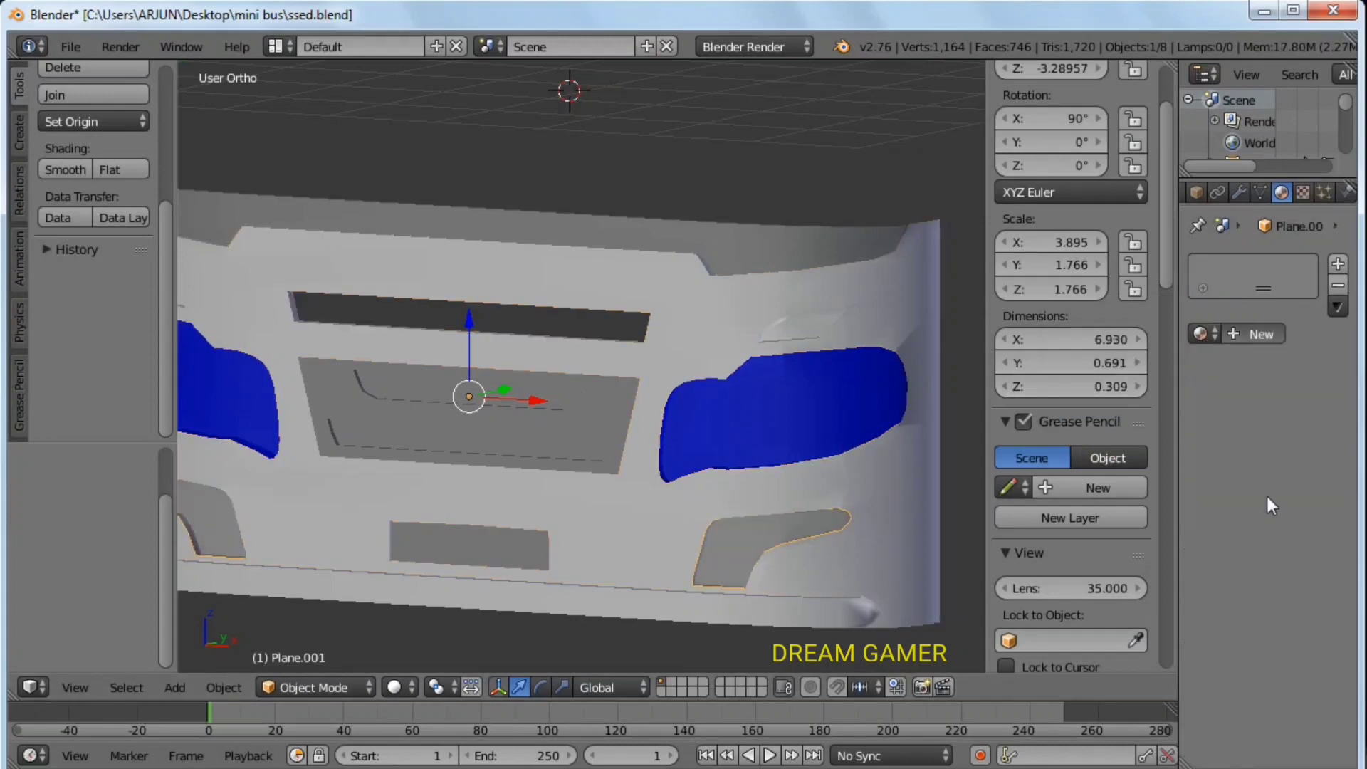
pyautogui.click(1254, 334)
pyautogui.click(1221, 595)
pyautogui.click(1210, 348)
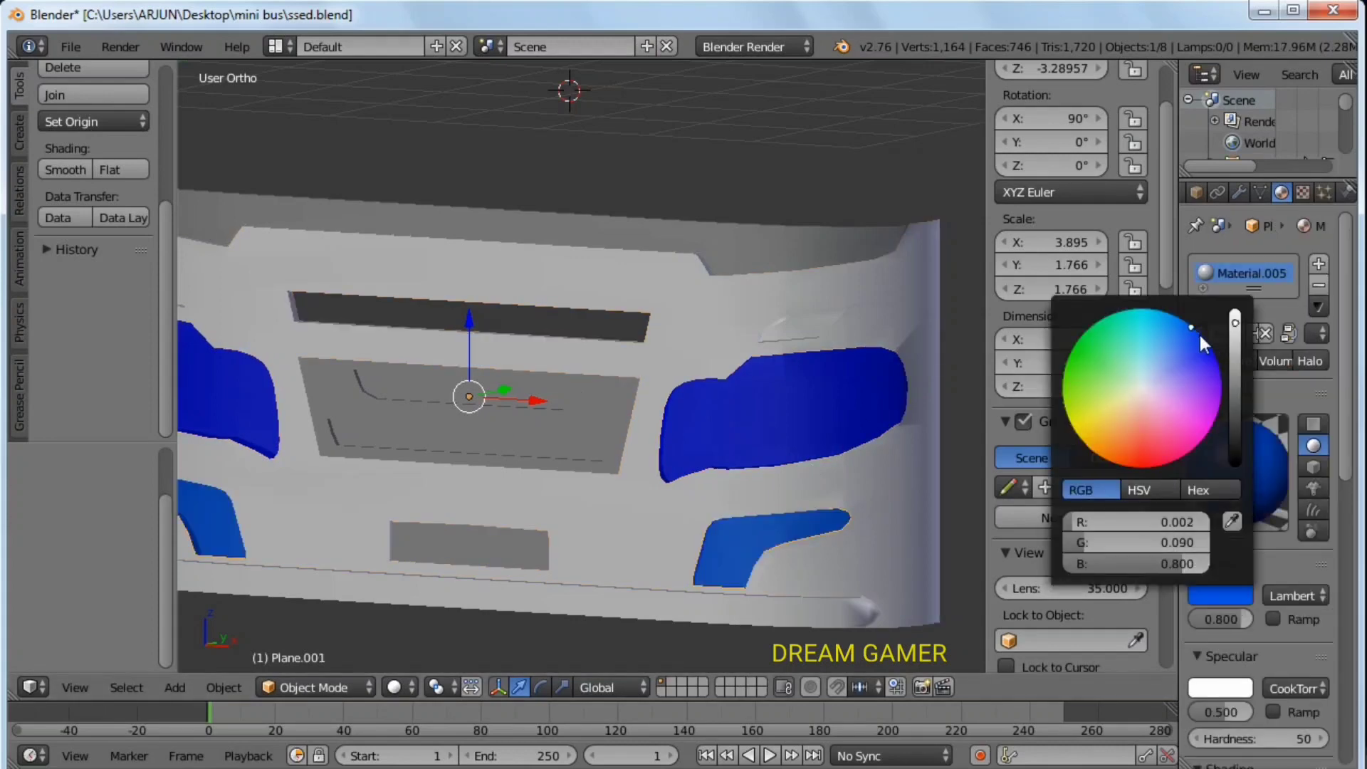
pyautogui.rightClick(836, 216)
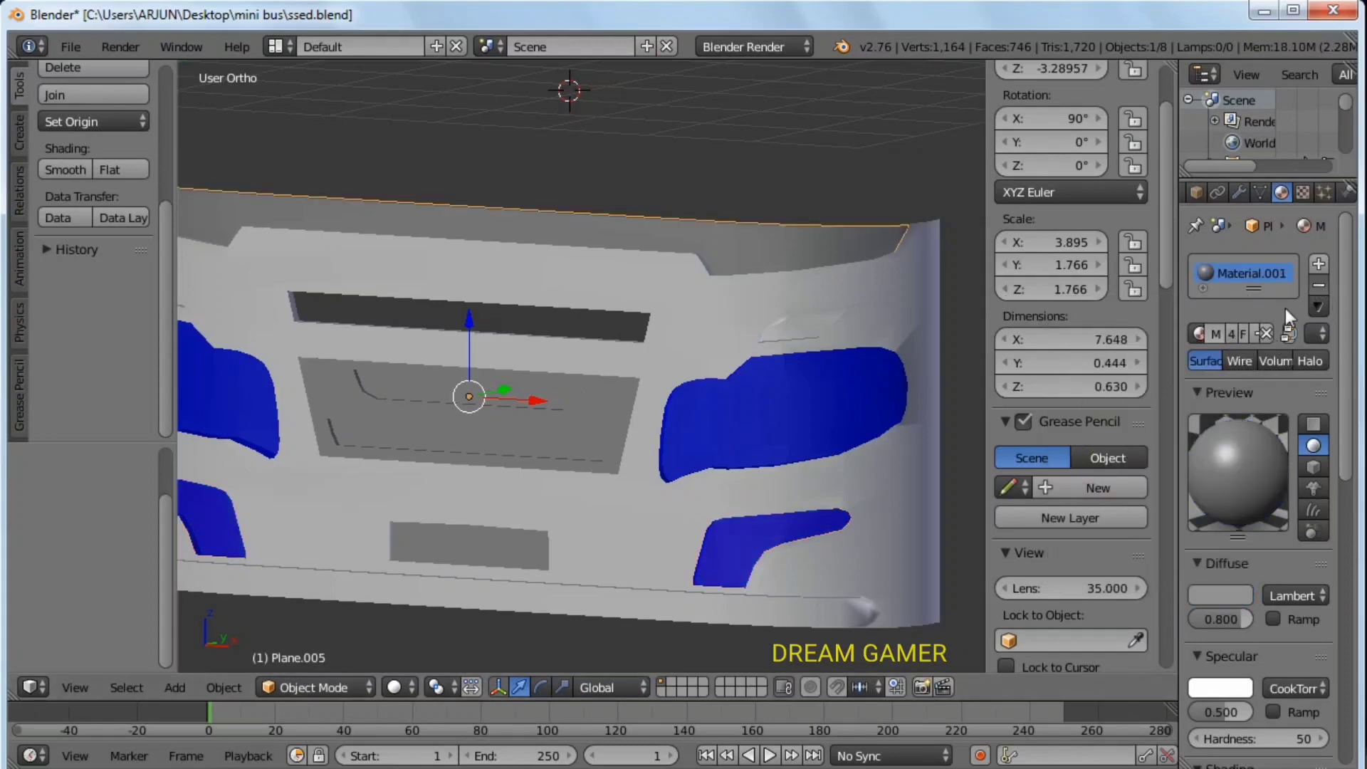
pyautogui.click(1288, 333)
pyautogui.click(1220, 596)
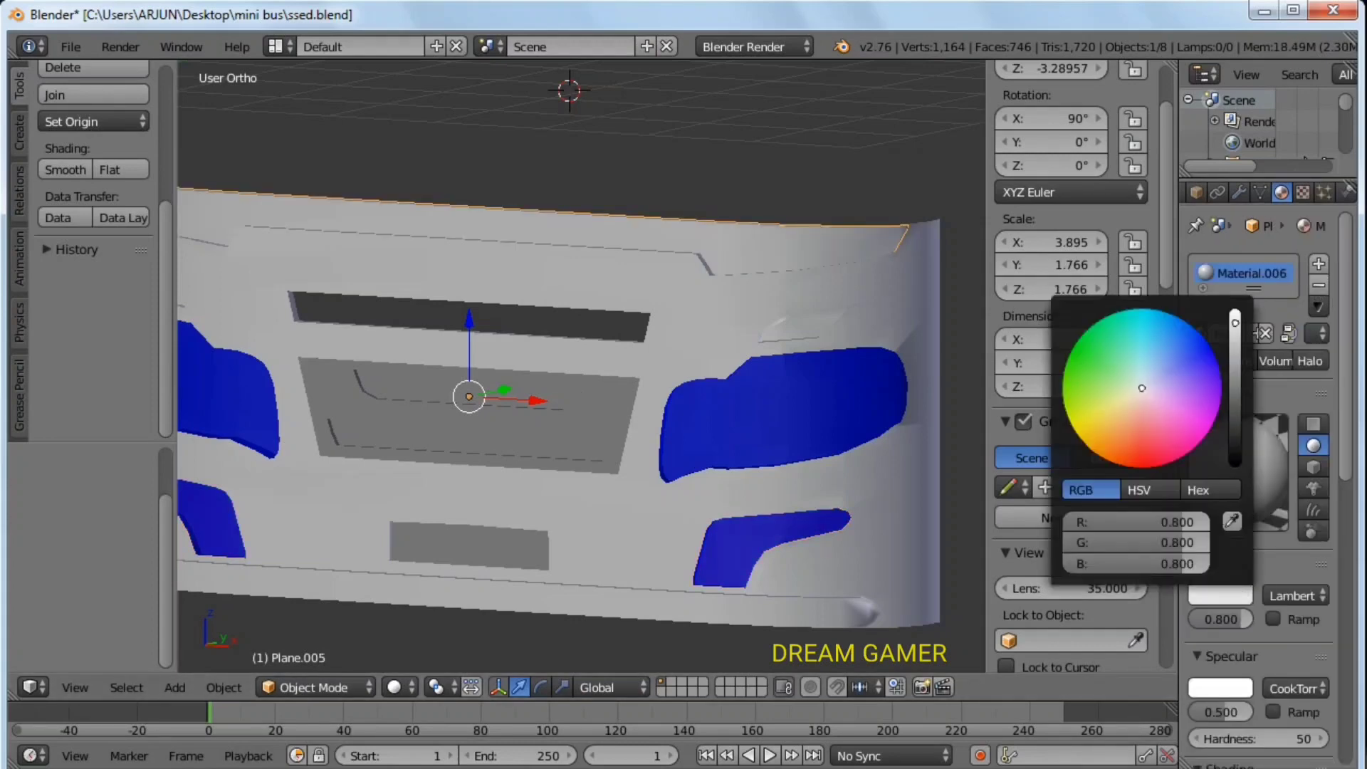
# Give the grille frame a new material with a black diffuse colour.
pyautogui.moveTo(1236, 323); pyautogui.dragTo(1236, 463)
pyautogui.rightClick(583, 400)
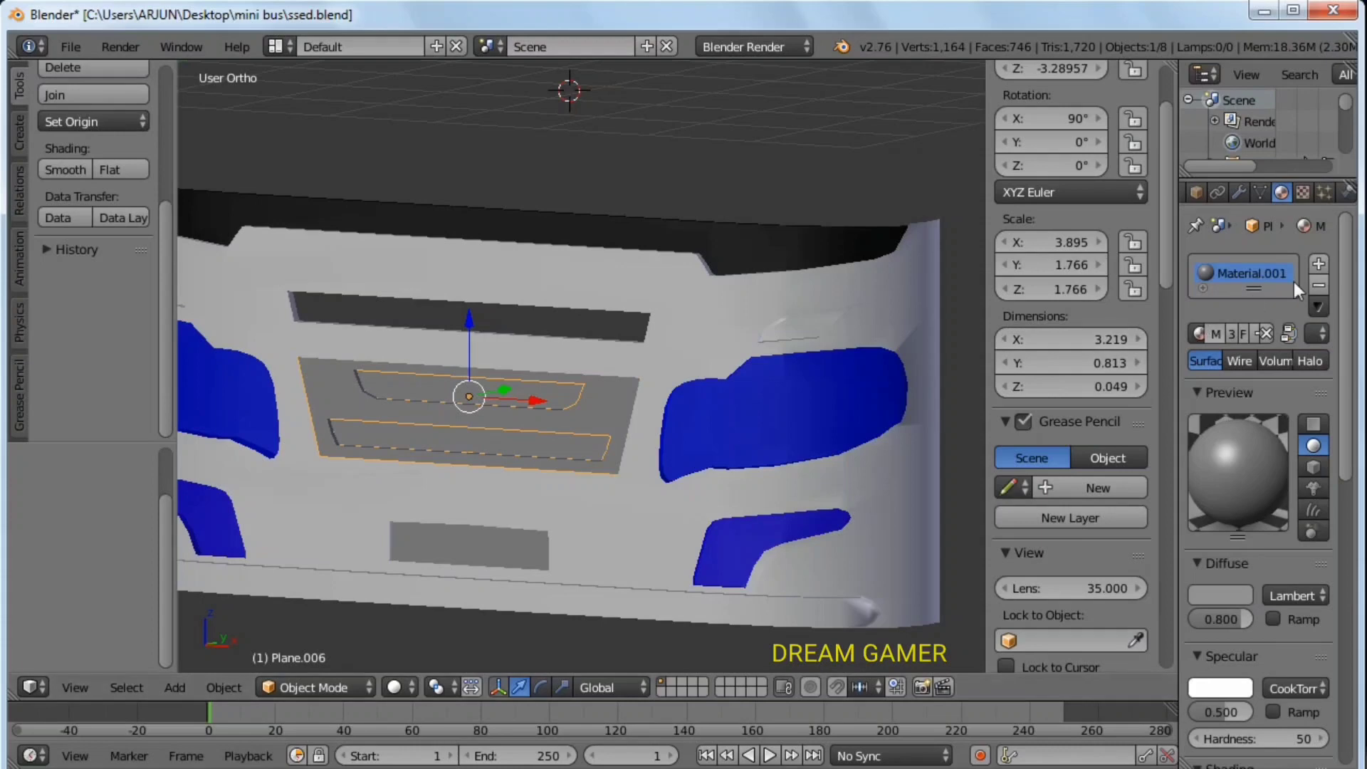
pyautogui.click(1318, 285)
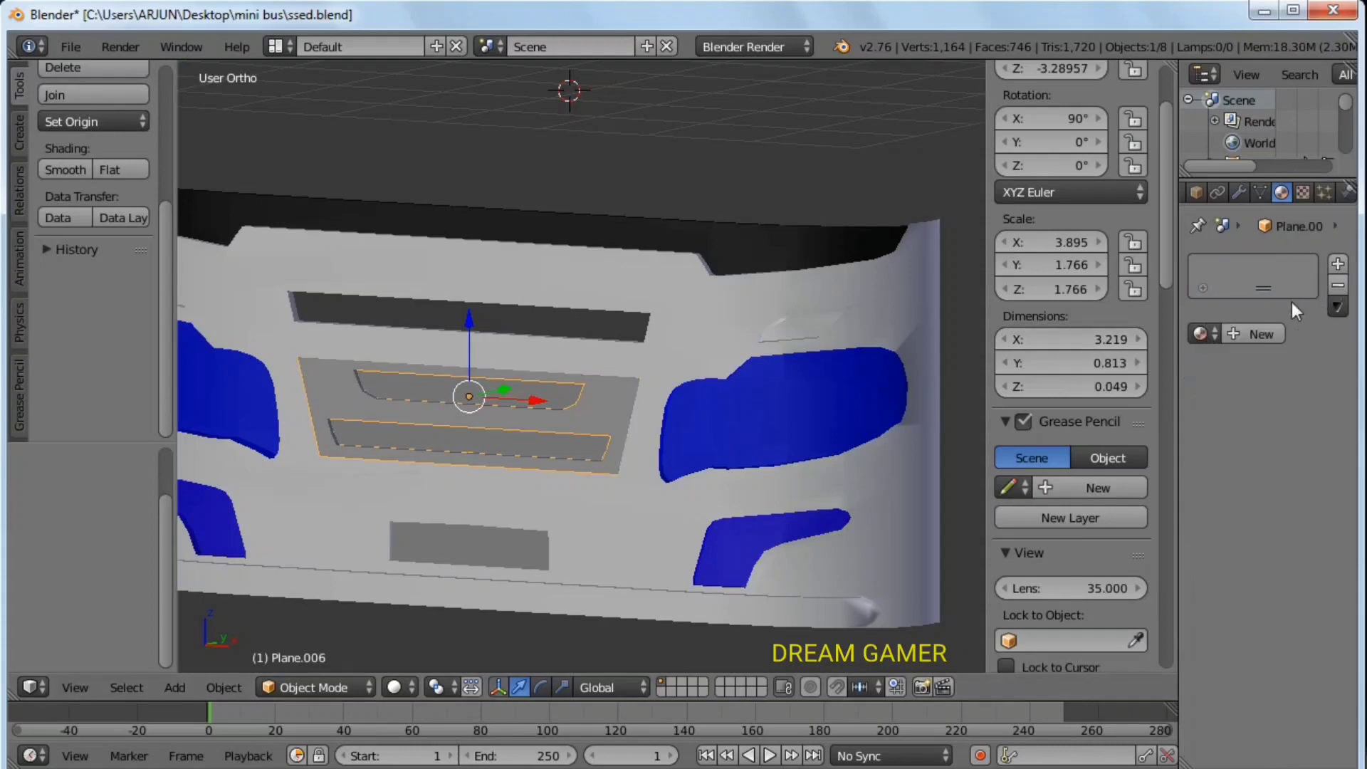
pyautogui.click(1247, 335)
pyautogui.click(1221, 595)
pyautogui.click(1236, 455)
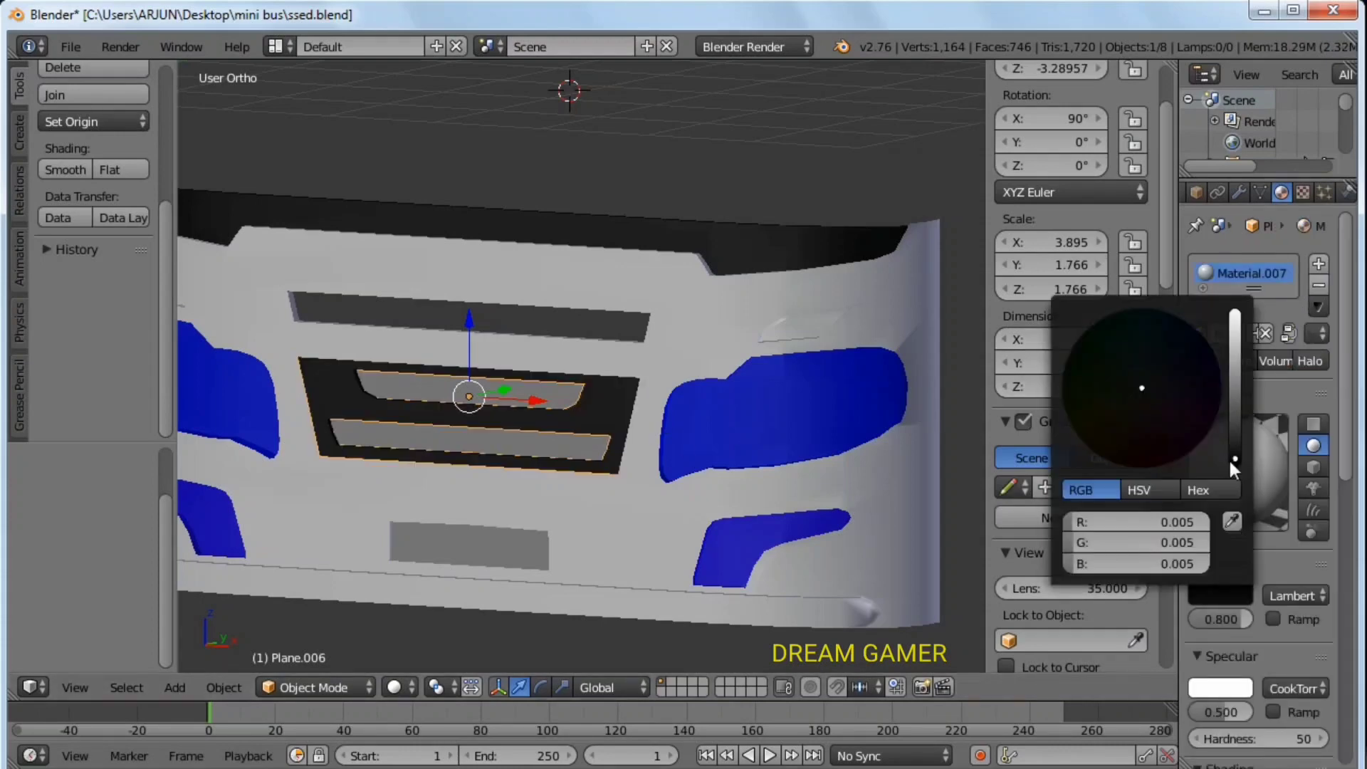
# Give another front piece a new material and the number plate a new yellow one.
pyautogui.rightClick(510, 430)
pyautogui.click(1320, 287)
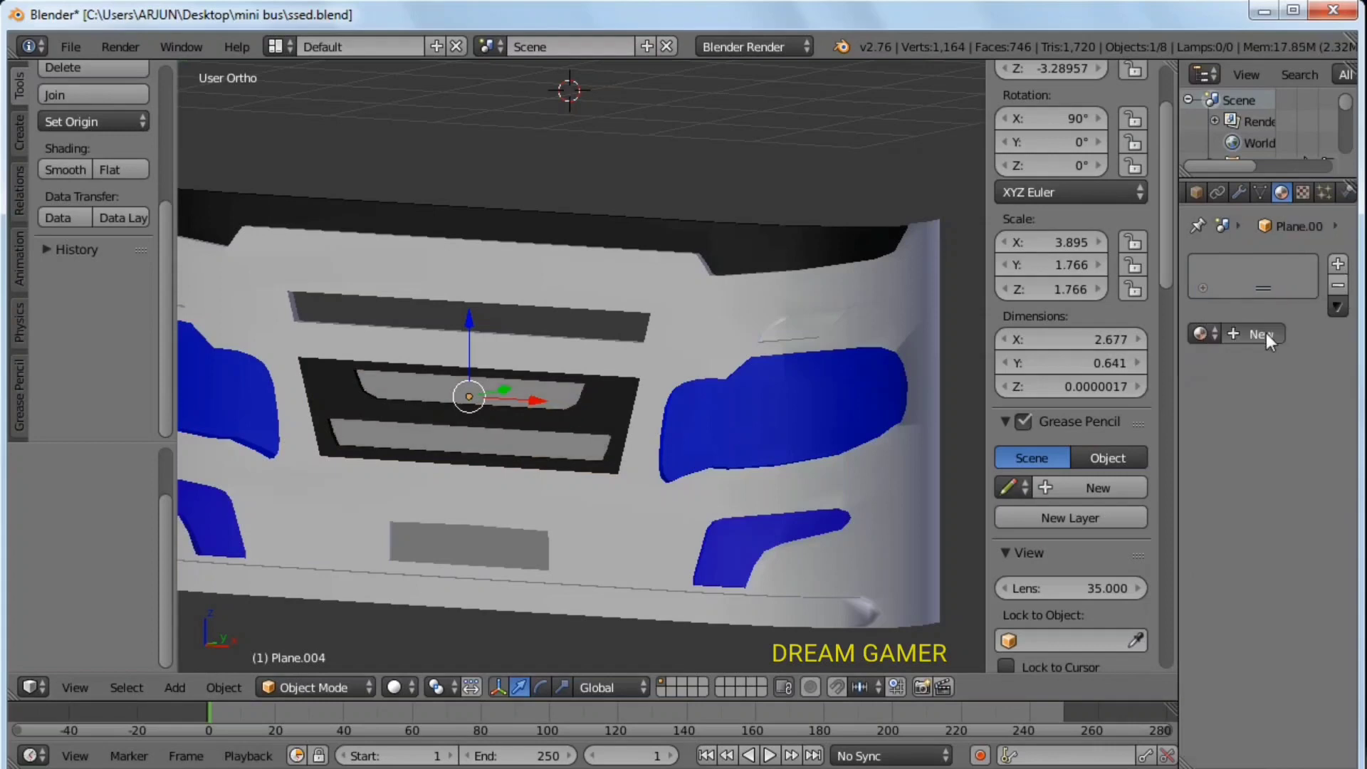
pyautogui.click(1266, 332)
pyautogui.rightClick(473, 553)
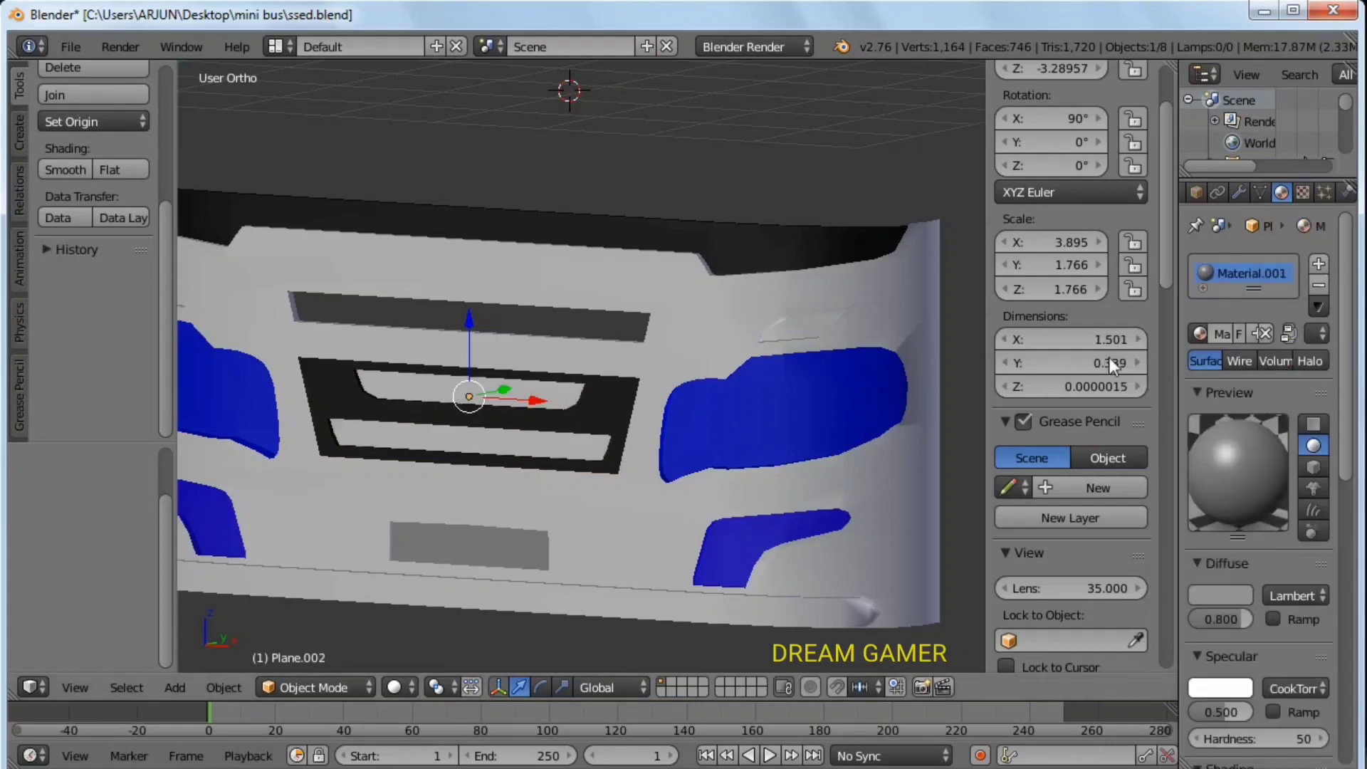
pyautogui.click(1324, 286)
pyautogui.click(1257, 336)
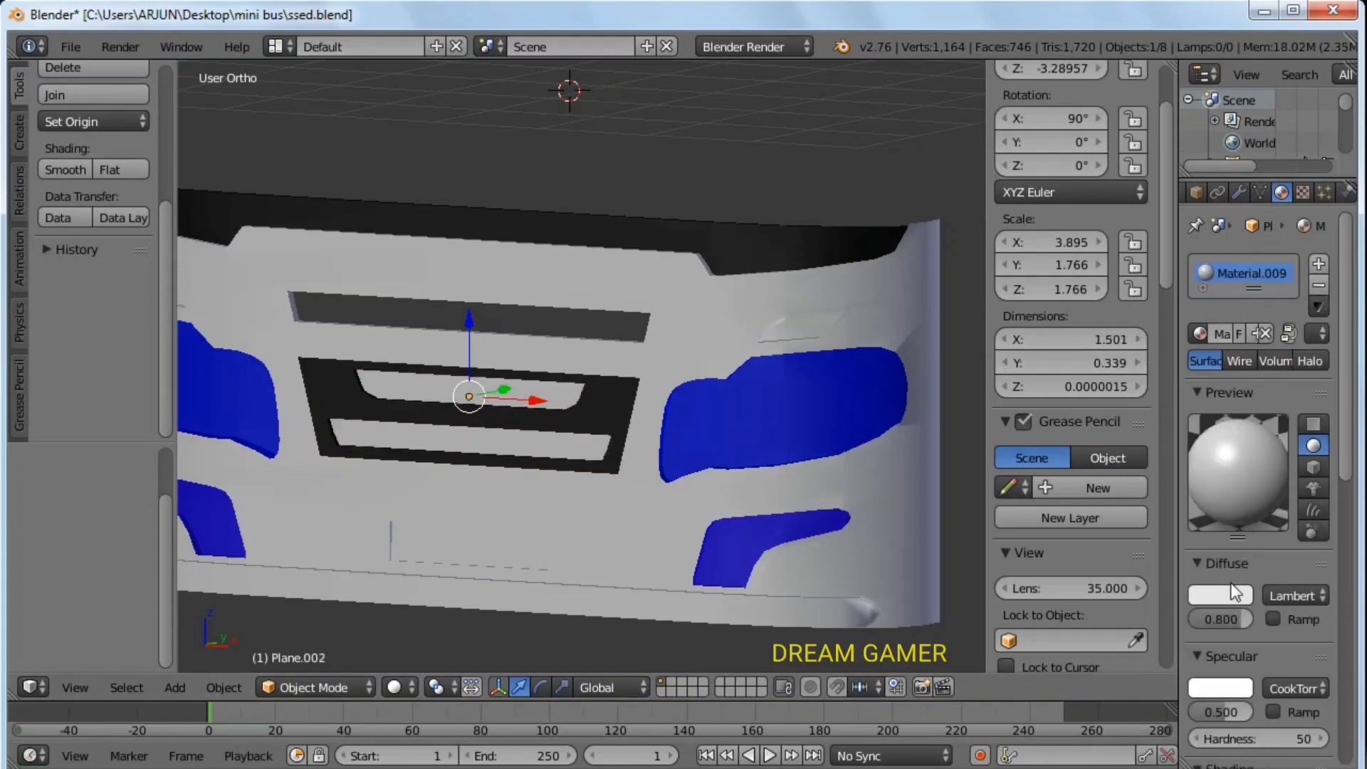
pyautogui.click(1215, 597)
pyautogui.click(1077, 434)
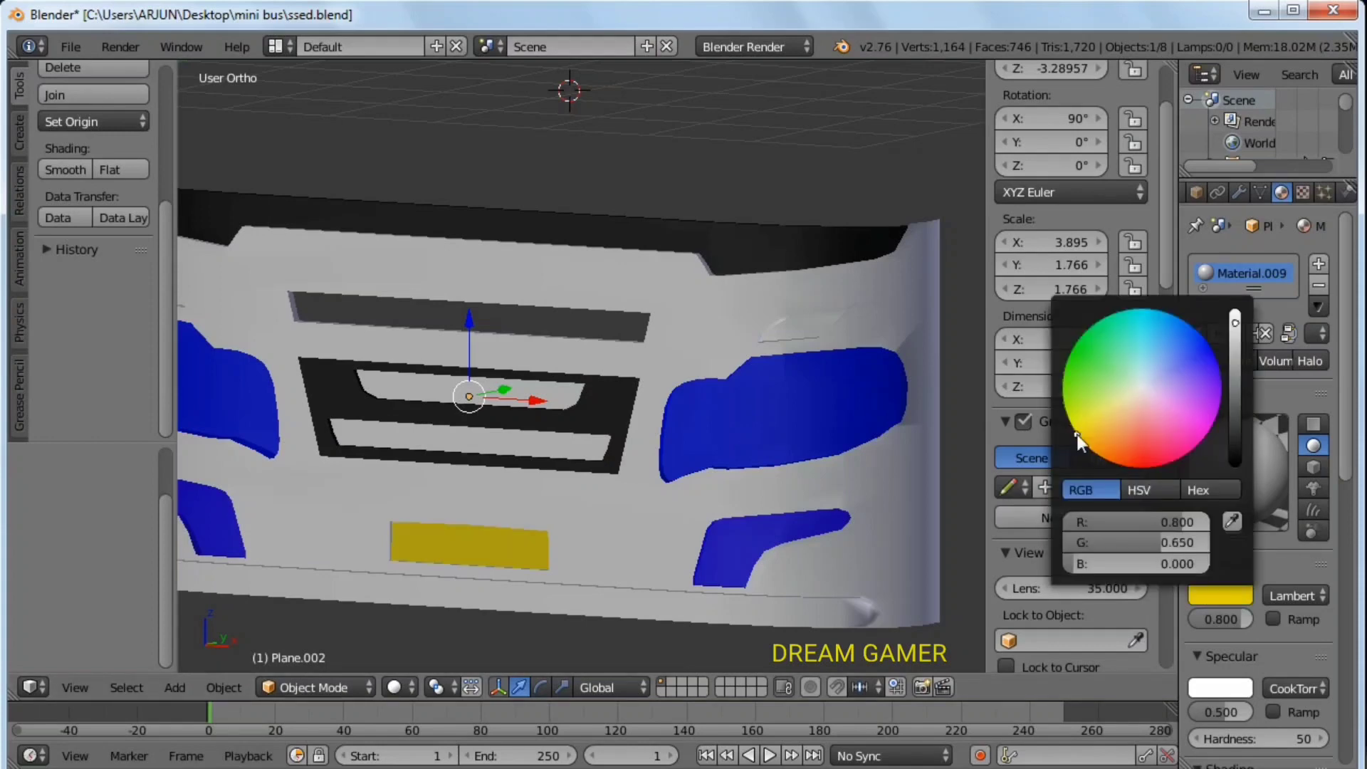
pyautogui.press('KP_1')
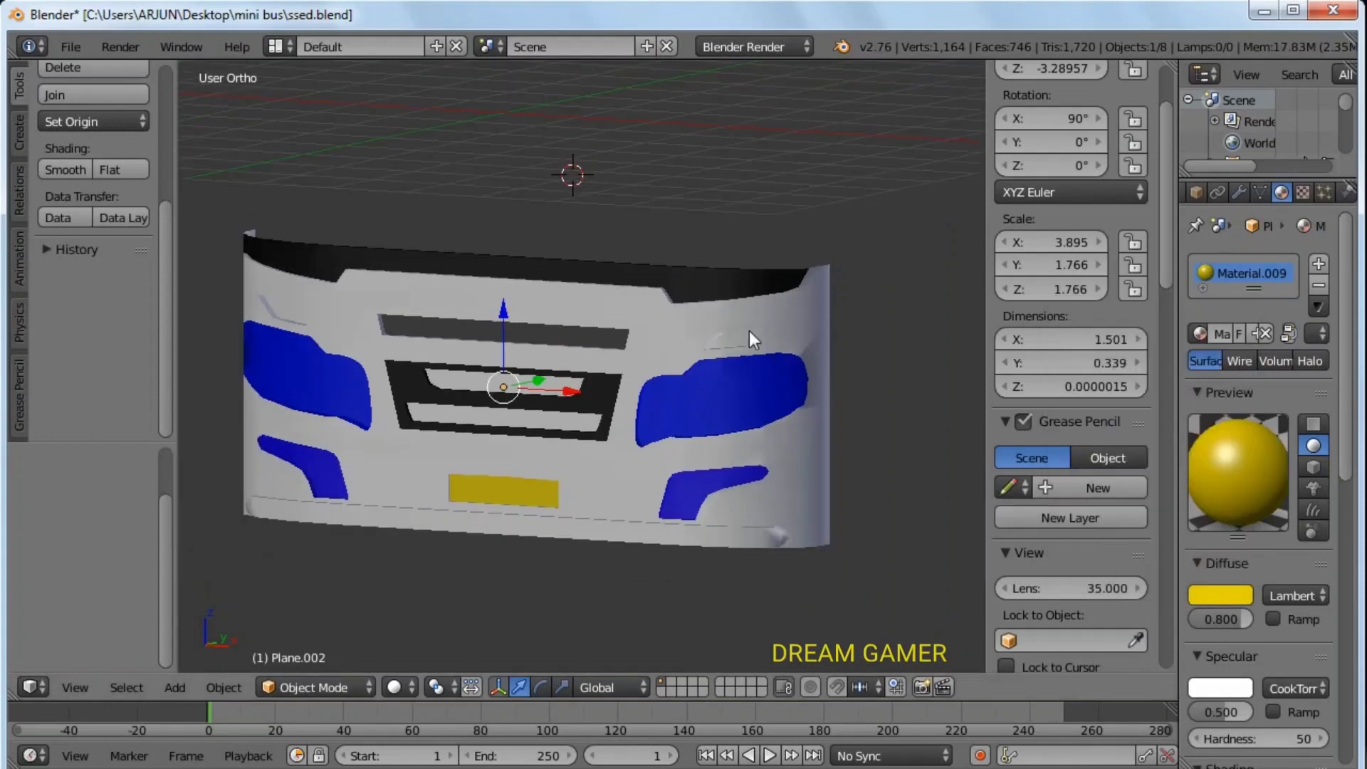
pyautogui.rightClick(755, 341)
# Edit the headlight in wireframe with all vertices selected and start the knife tool.
pyautogui.press('Tab')
pyautogui.press('z')
pyautogui.press('a')
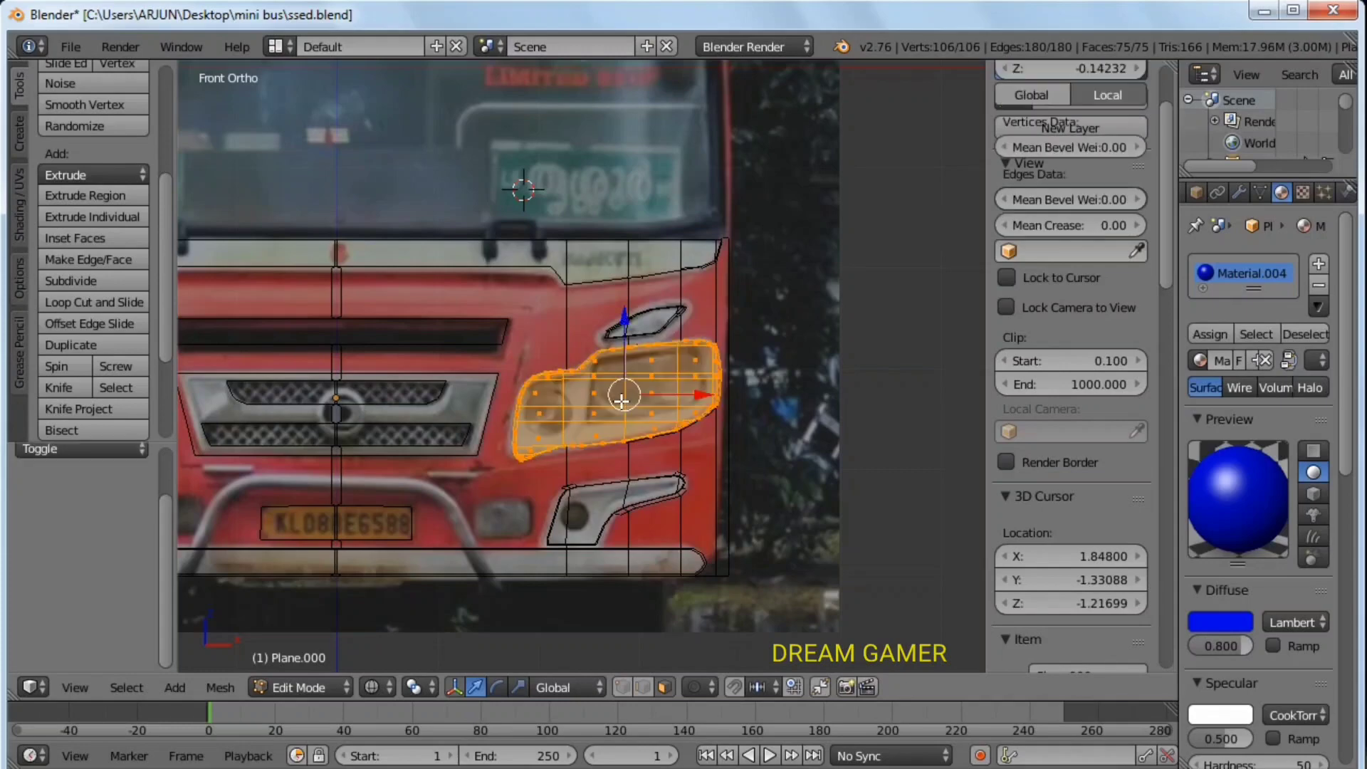
pyautogui.scroll(2, 622, 402)
pyautogui.click(72, 392)
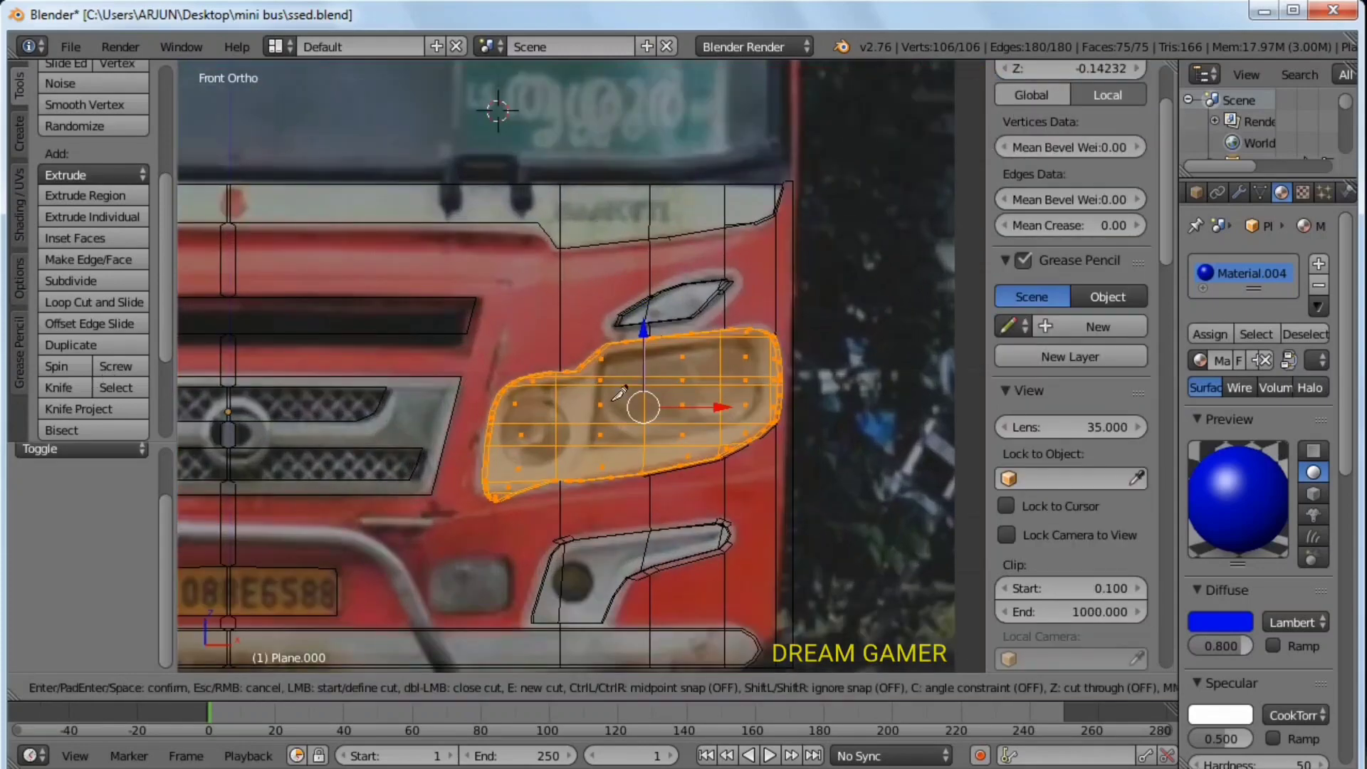
pyautogui.scroll(1, 633, 384)
pyautogui.scroll(3, 634, 385)
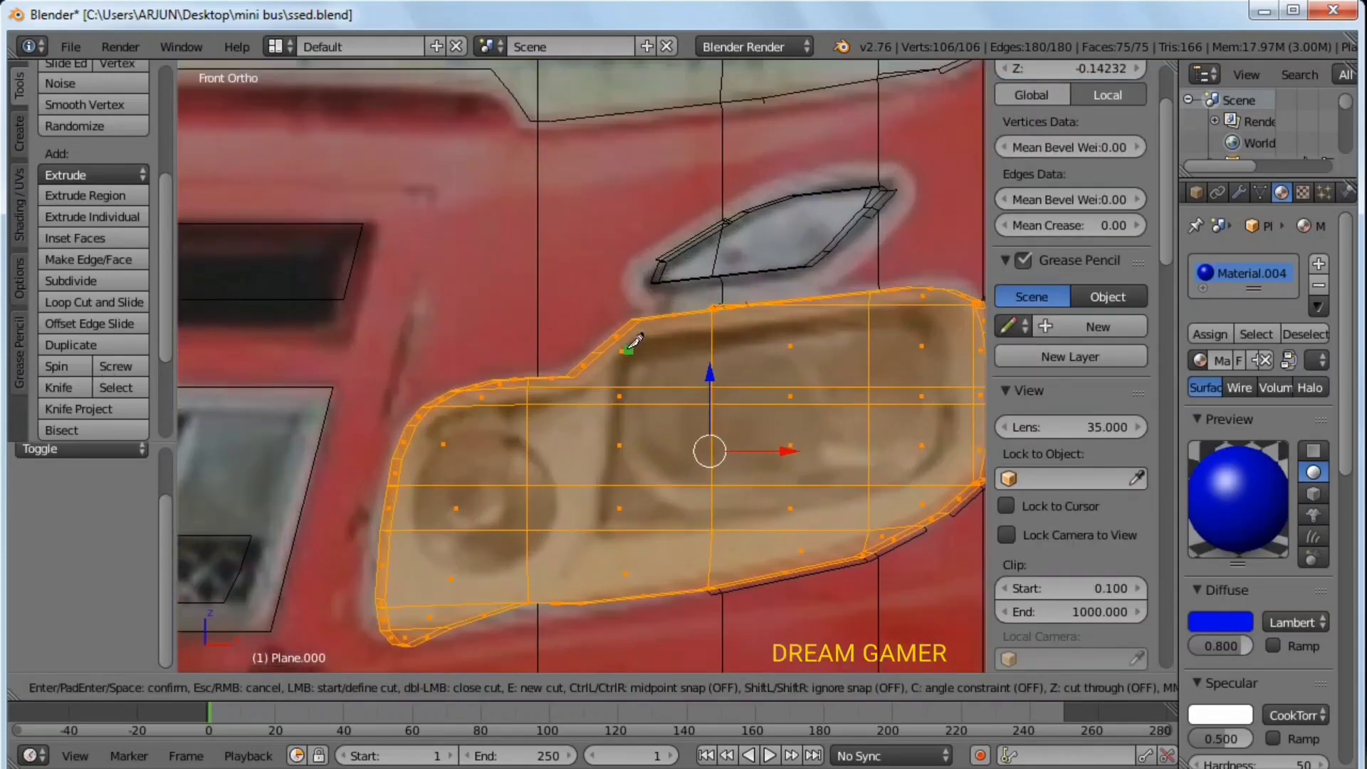
# Knife-cut a seven-point path around the inner lens outline and confirm it.
pyautogui.click(626, 351)
pyautogui.click(600, 530)
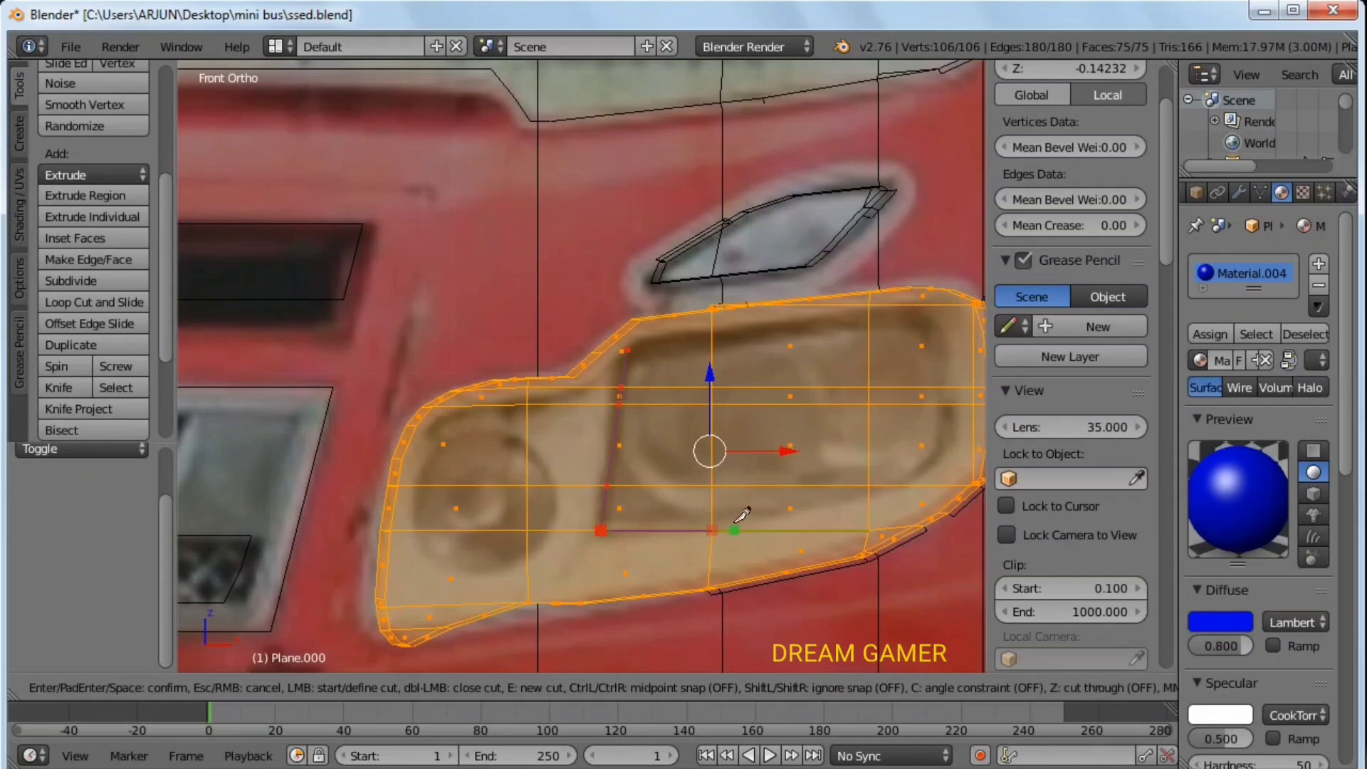
pyautogui.click(712, 530)
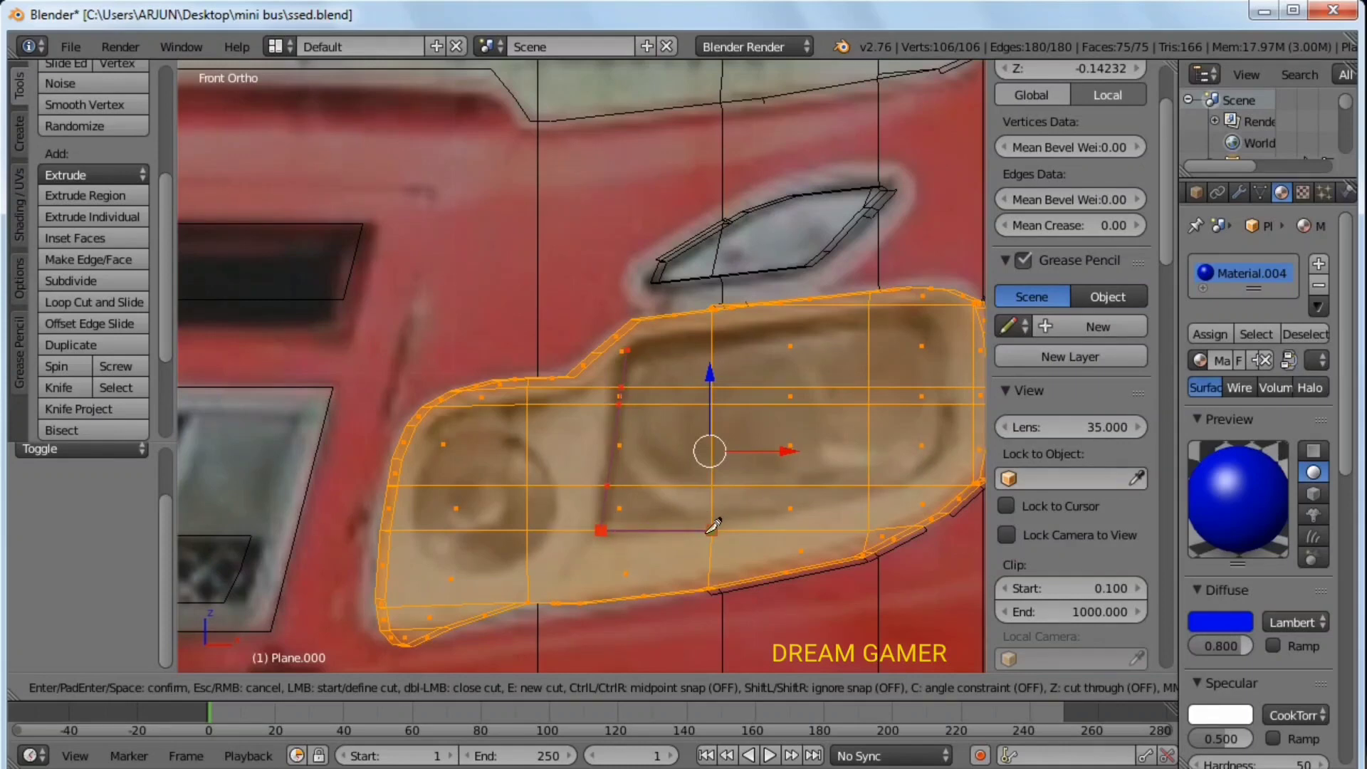
pyautogui.click(841, 508)
pyautogui.click(940, 467)
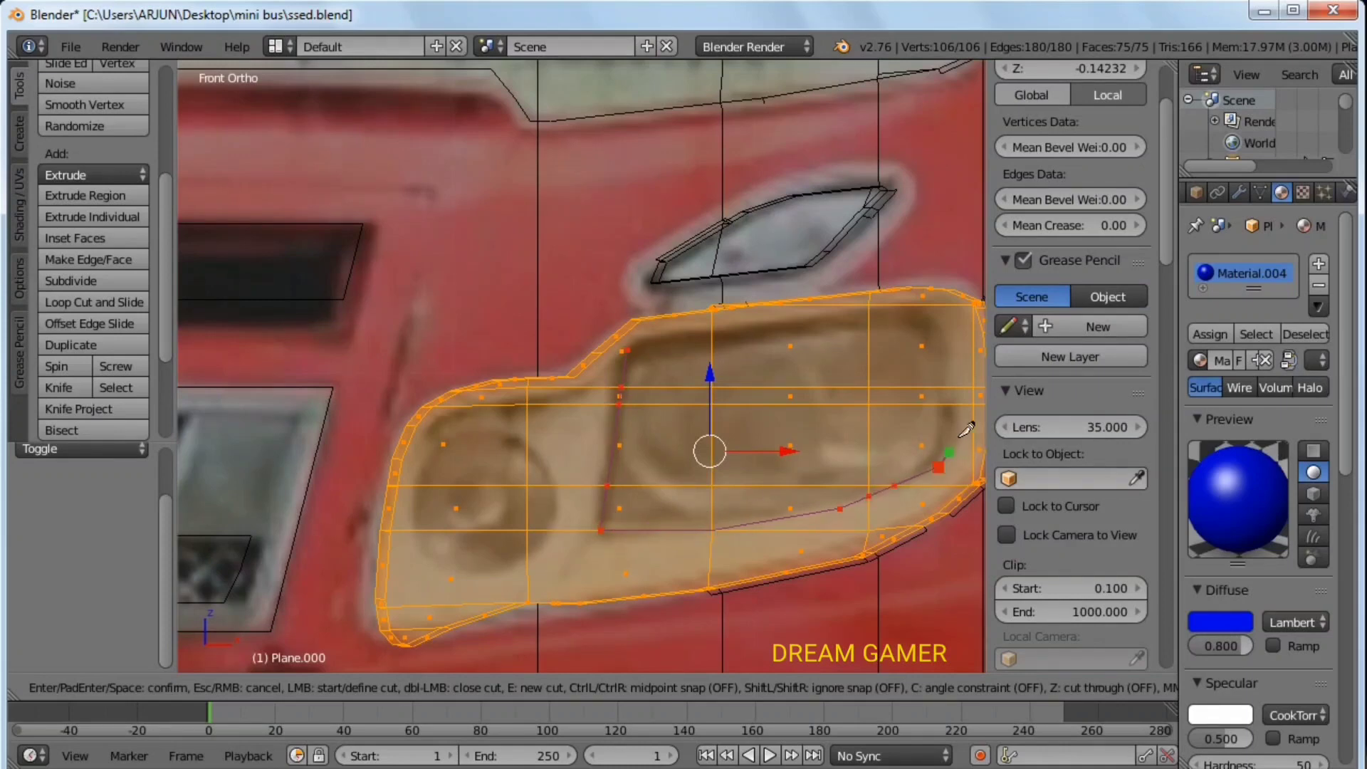
pyautogui.click(943, 326)
pyautogui.click(857, 297)
pyautogui.press('Return')
# Select the faces inside the lens outline and separate them into their own object.
pyautogui.scroll(-3, 623, 354)
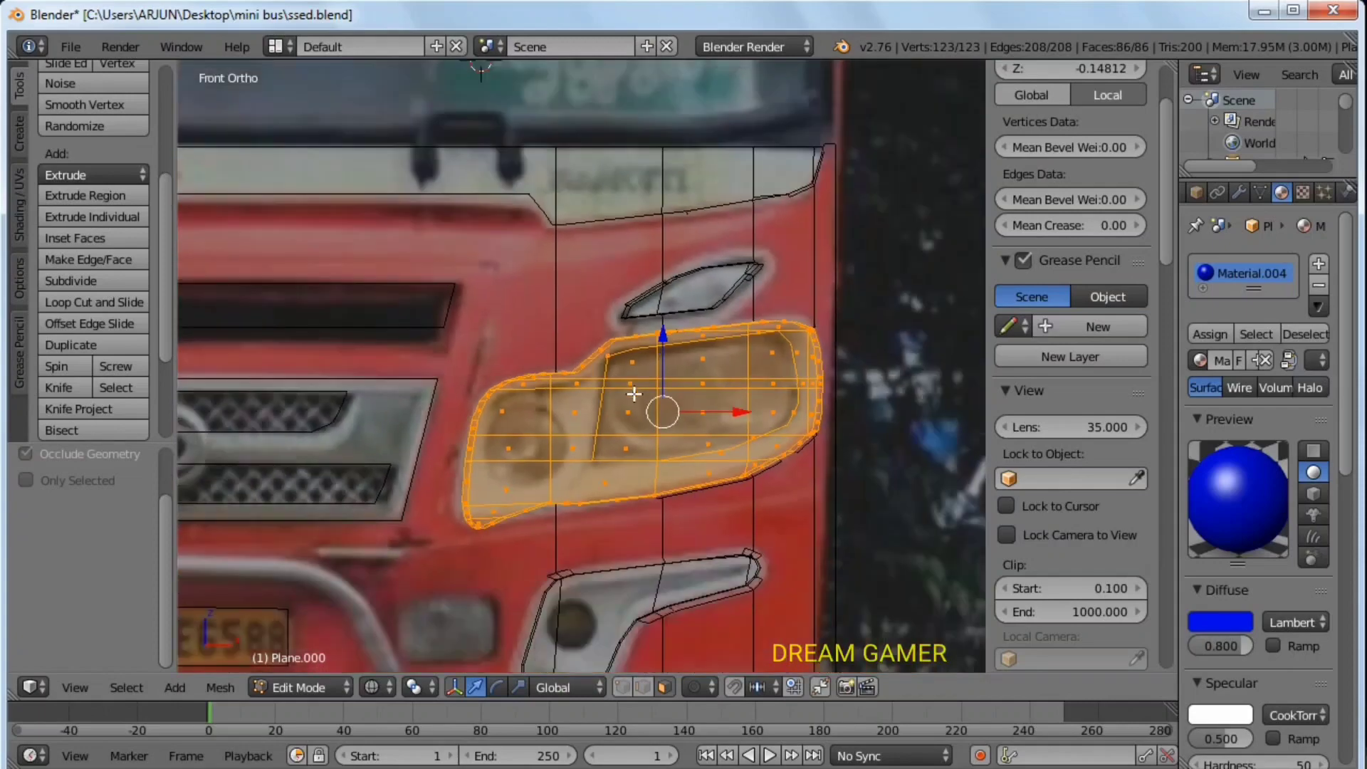
pyautogui.scroll(-1, 641, 372)
pyautogui.scroll(-3, 666, 408)
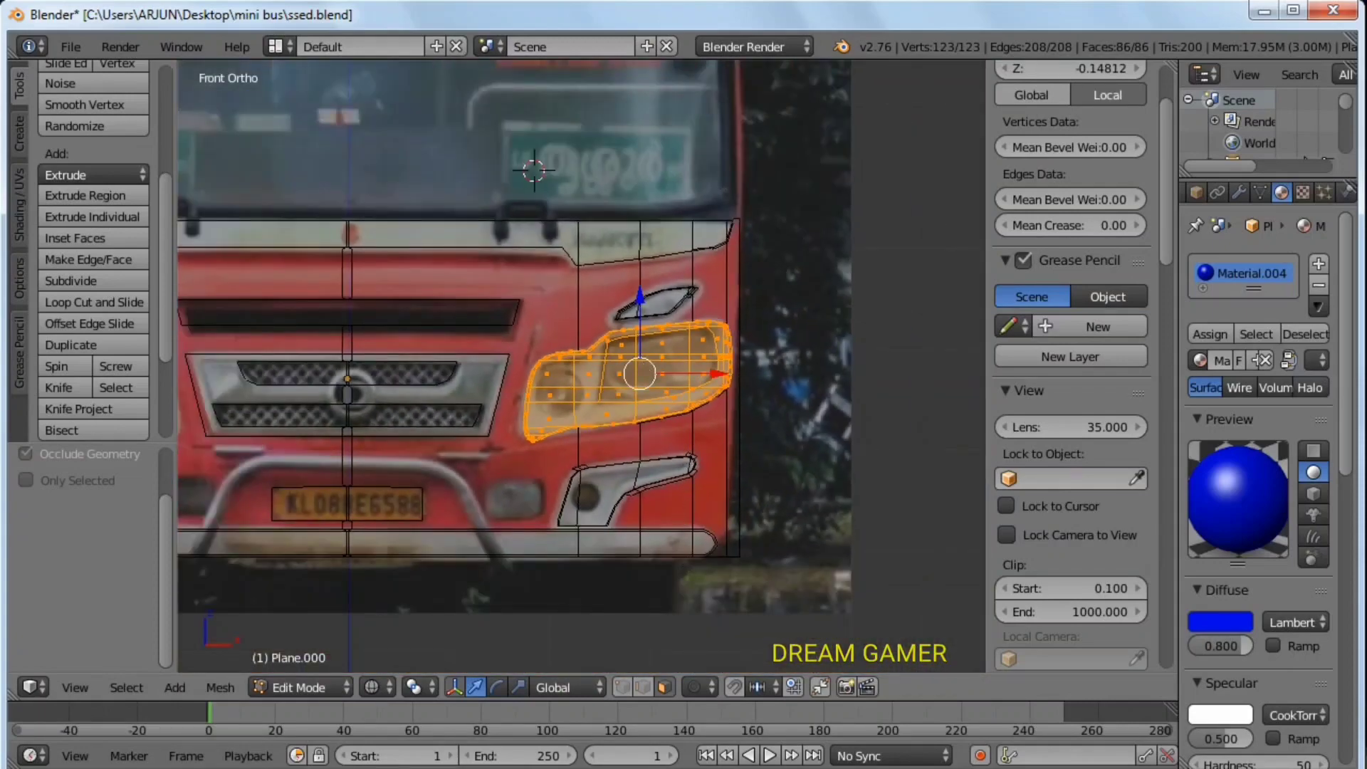
pyautogui.scroll(2, 648, 431)
pyautogui.click(636, 407)
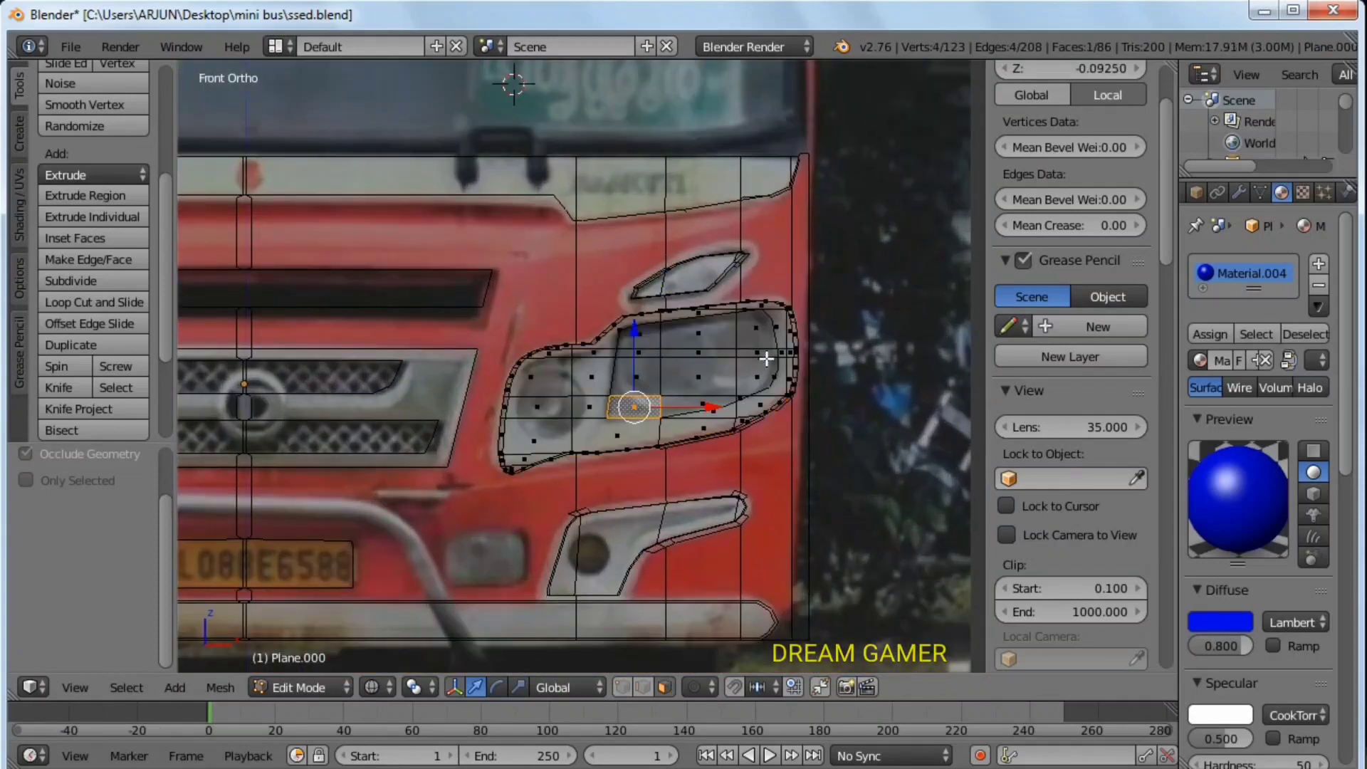
pyautogui.keyDown('ctrl'); pyautogui.rightClick(748, 338); pyautogui.keyUp('ctrl')
pyautogui.keyDown('ctrl'); pyautogui.rightClick(633, 371); pyautogui.keyUp('ctrl')
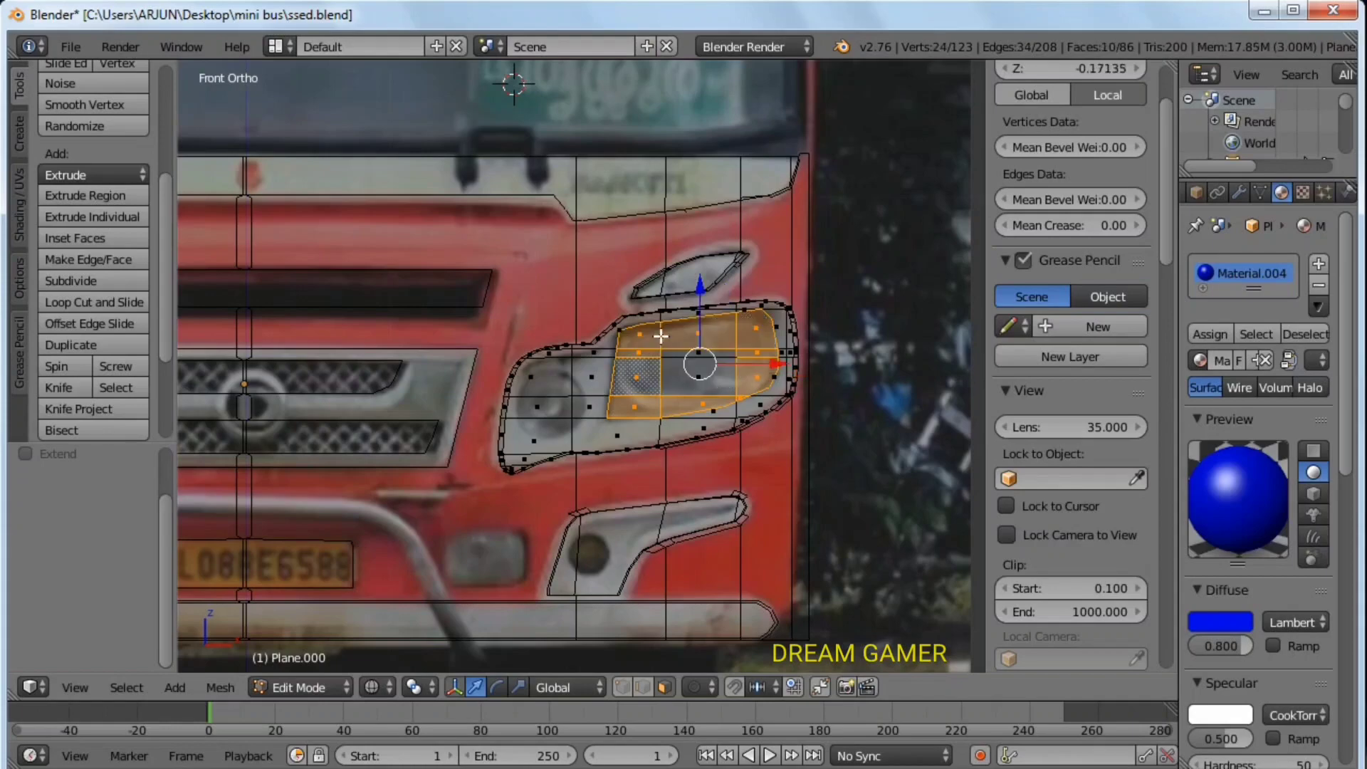
pyautogui.keyDown('ctrl'); pyautogui.rightClick(685, 368); pyautogui.keyUp('ctrl')
pyautogui.scroll(2, 695, 360)
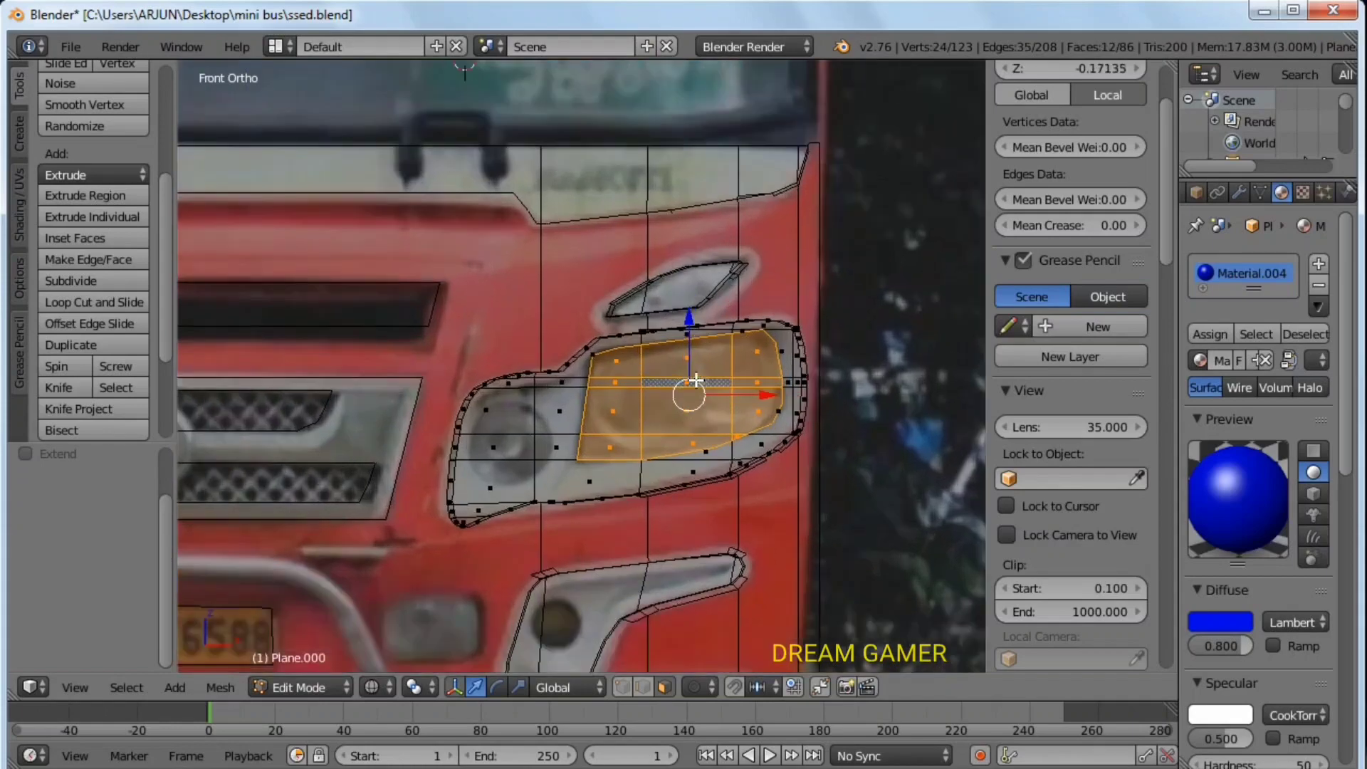
pyautogui.press('p')
pyautogui.click(696, 380)
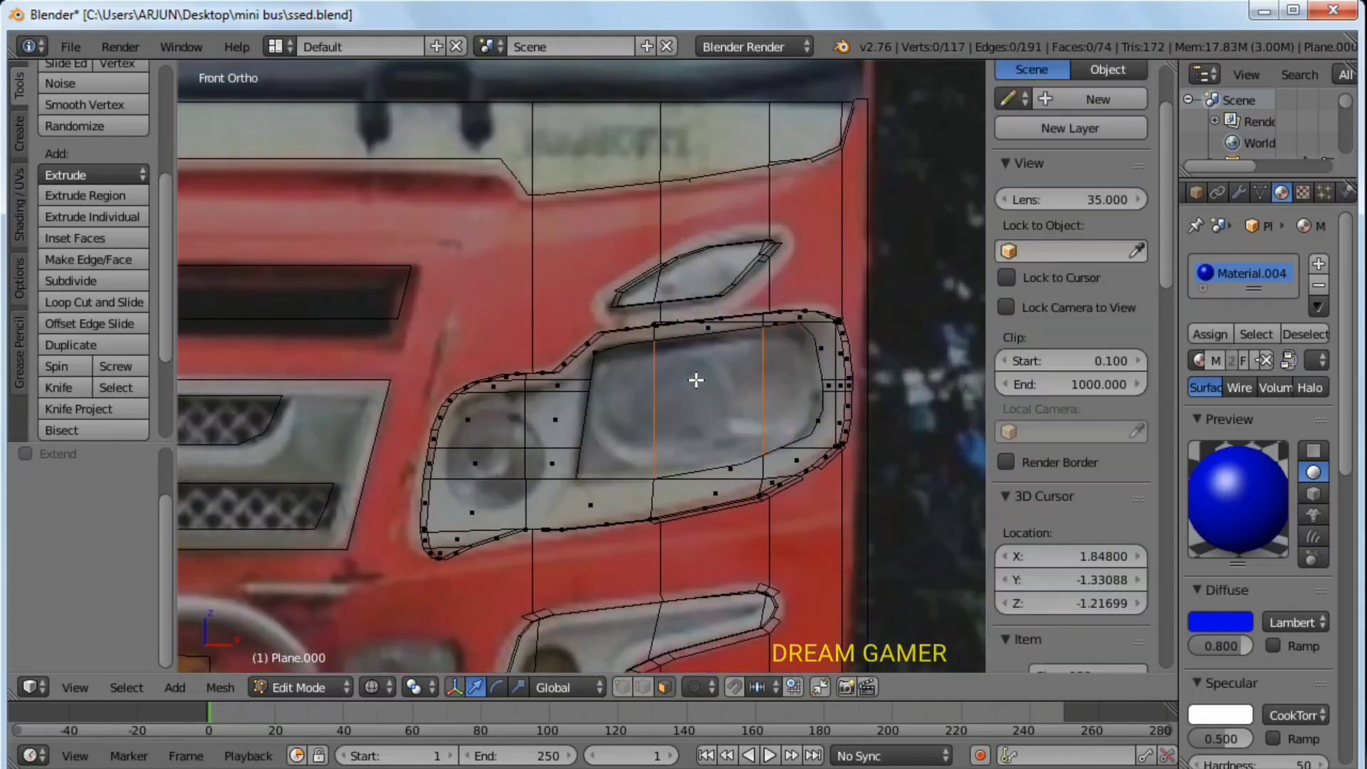
# Replace the separated lens piece's inherited blue material with a new plain Material.011.
pyautogui.press('Tab')
pyautogui.press('z')
pyautogui.rightClick(695, 378)
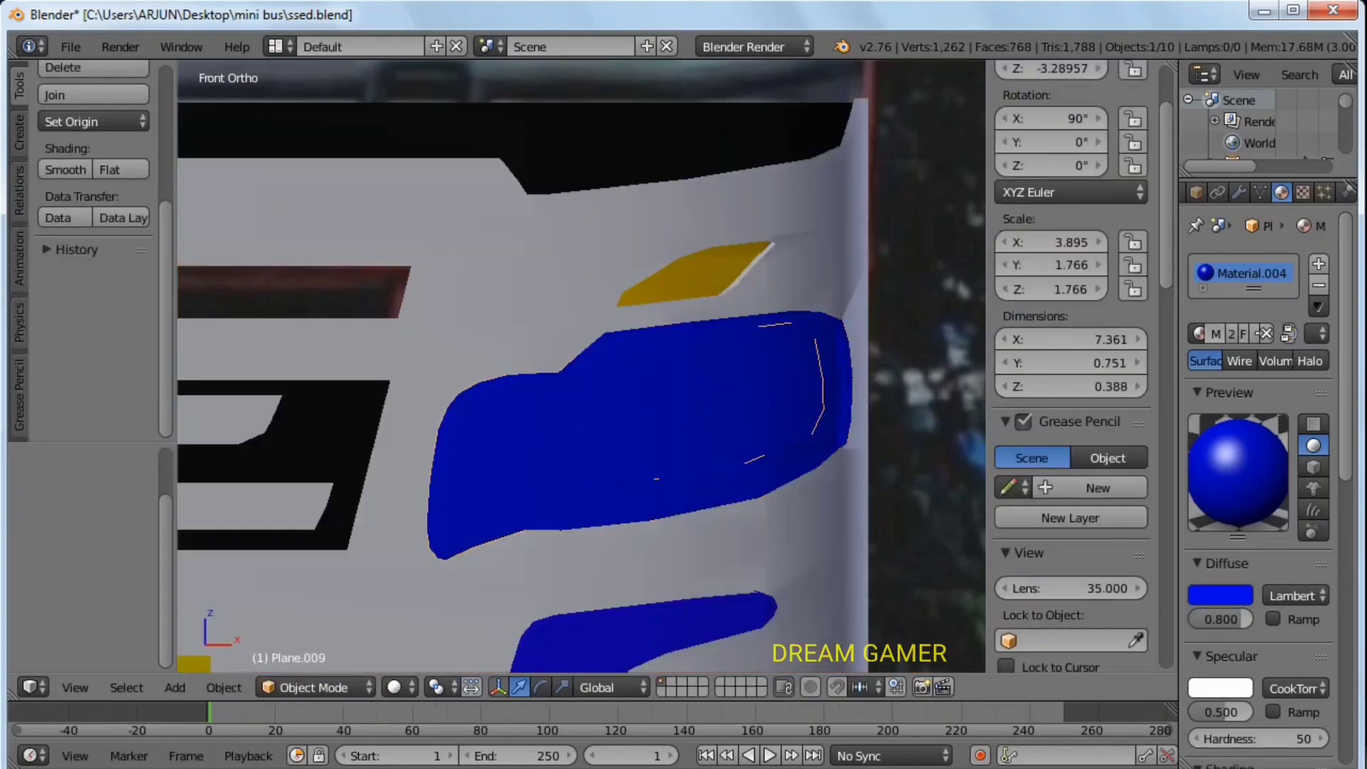
pyautogui.click(1319, 285)
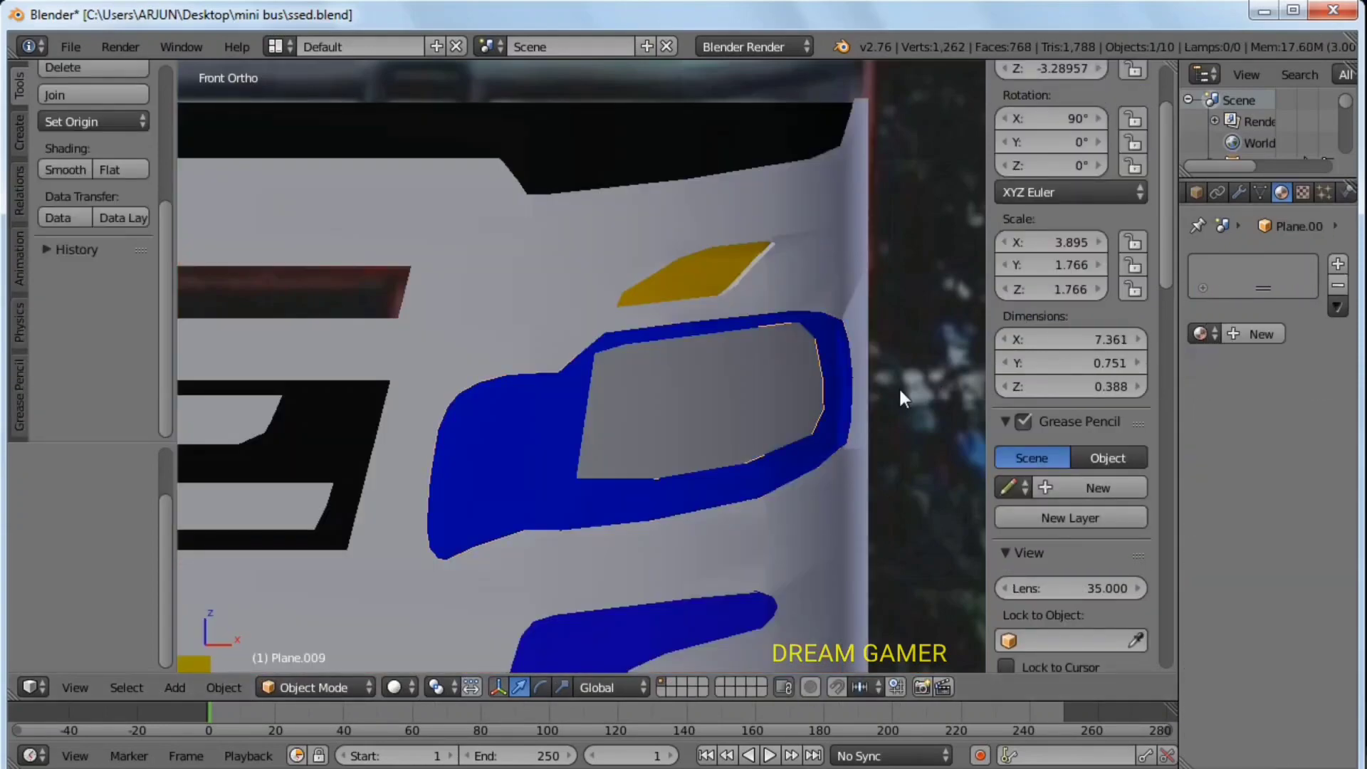
pyautogui.click(1232, 335)
pyautogui.scroll(-2, 676, 520)
pyautogui.press('a')
pyautogui.scroll(-1, 537, 486)
pyautogui.scroll(-1, 548, 486)
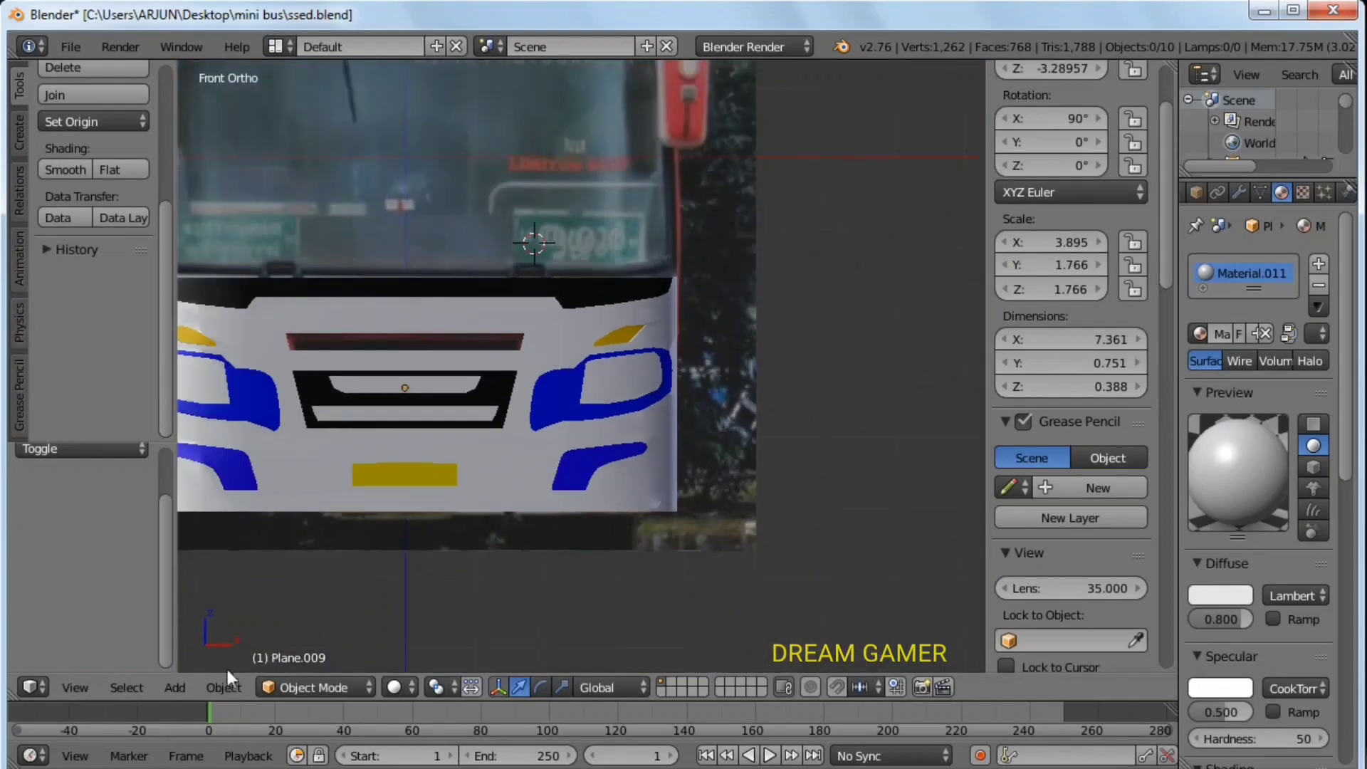
# Add a circle mesh and rotate it 90° about the X axis to face the front.
pyautogui.click(179, 686)
pyautogui.moveTo(201, 662)
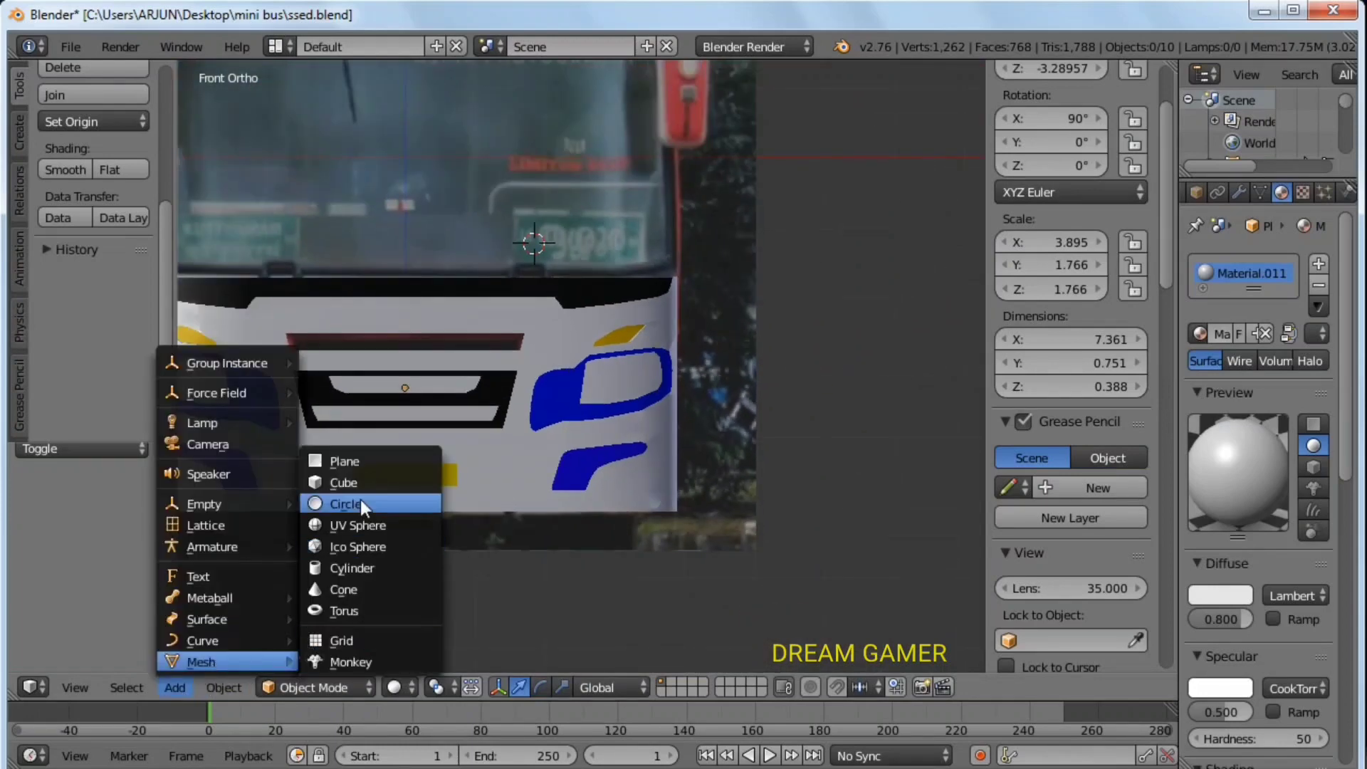
pyautogui.click(361, 502)
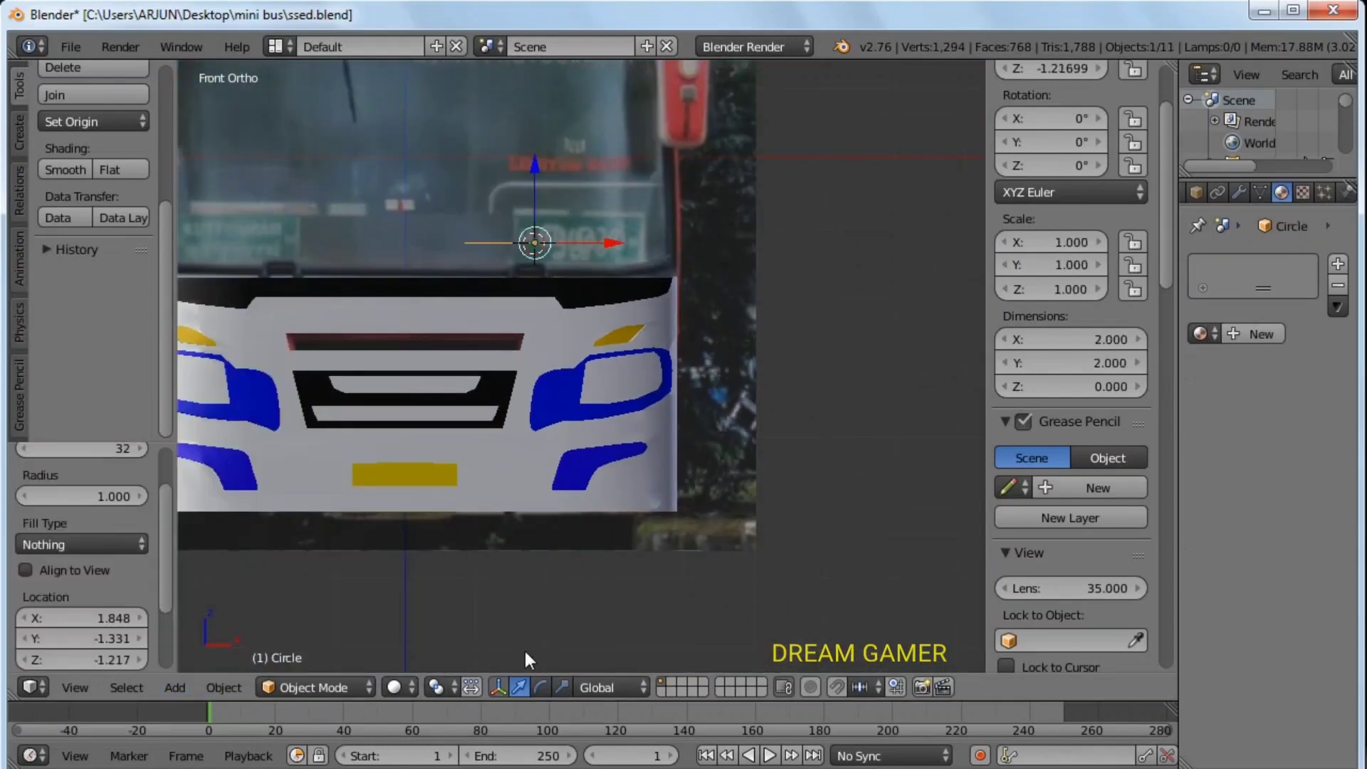
pyautogui.click(539, 686)
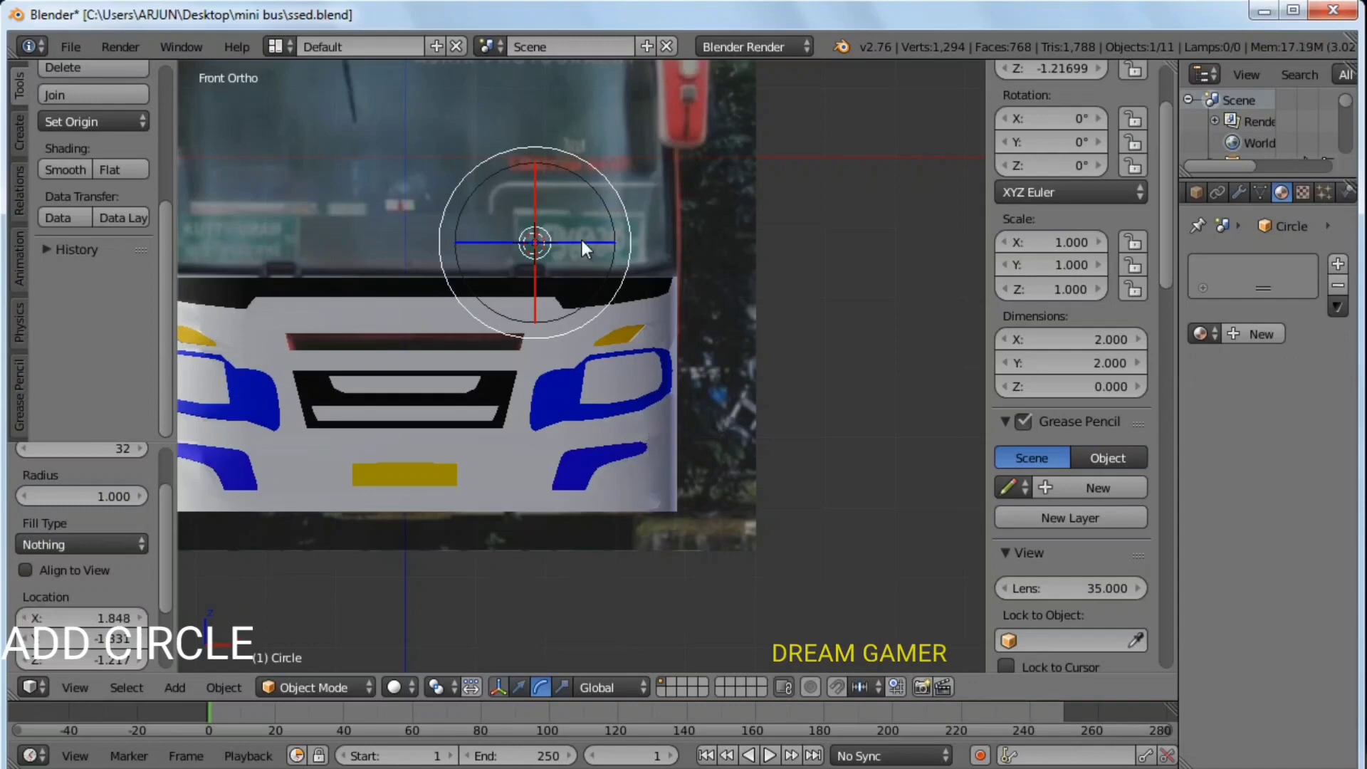
pyautogui.moveTo(536, 210); pyautogui.dragTo(531, 204)
pyautogui.scroll(2, 107, 456)
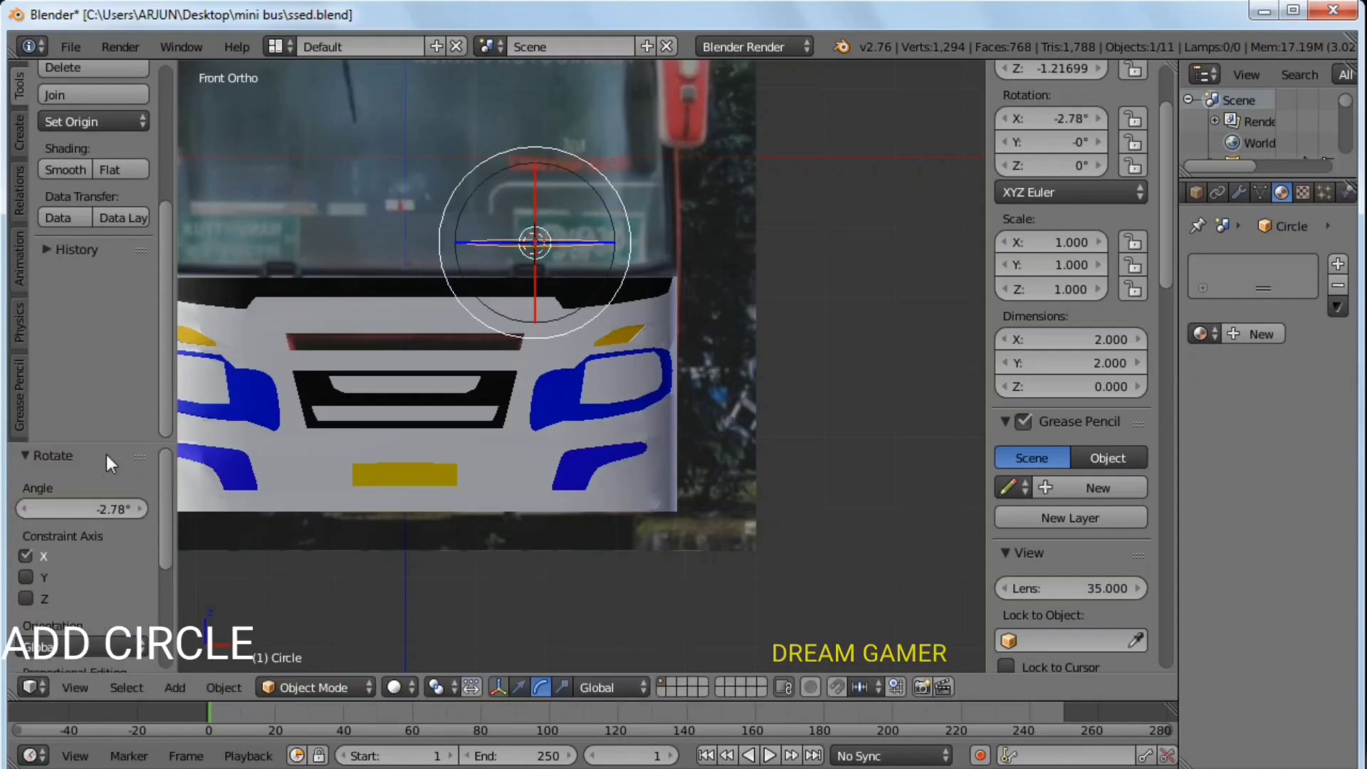
pyautogui.click(97, 508)
pyautogui.write('90')
pyautogui.press('Return')
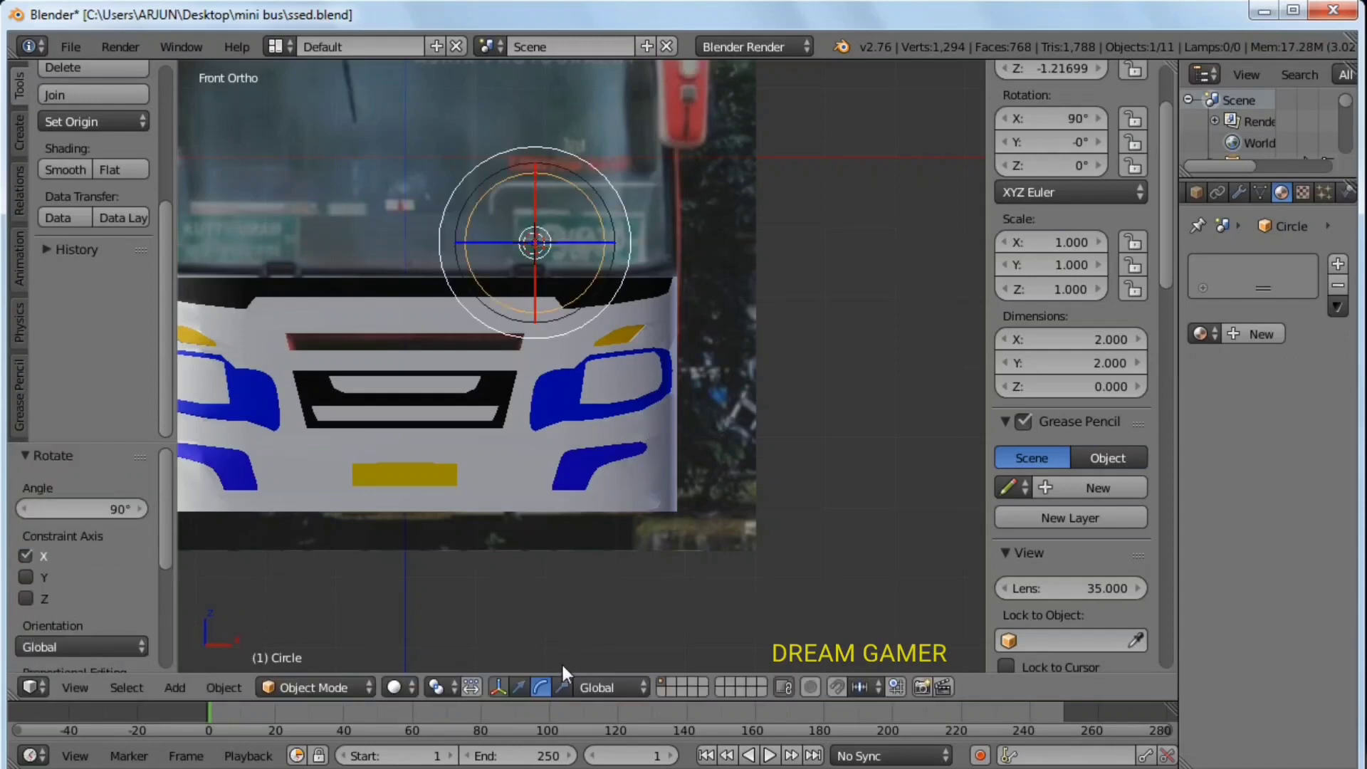
# Shrink the circle to about a third and move it down and sideways to the headlight.
pyautogui.click(519, 685)
pyautogui.press('s')
pyautogui.click(554, 241)
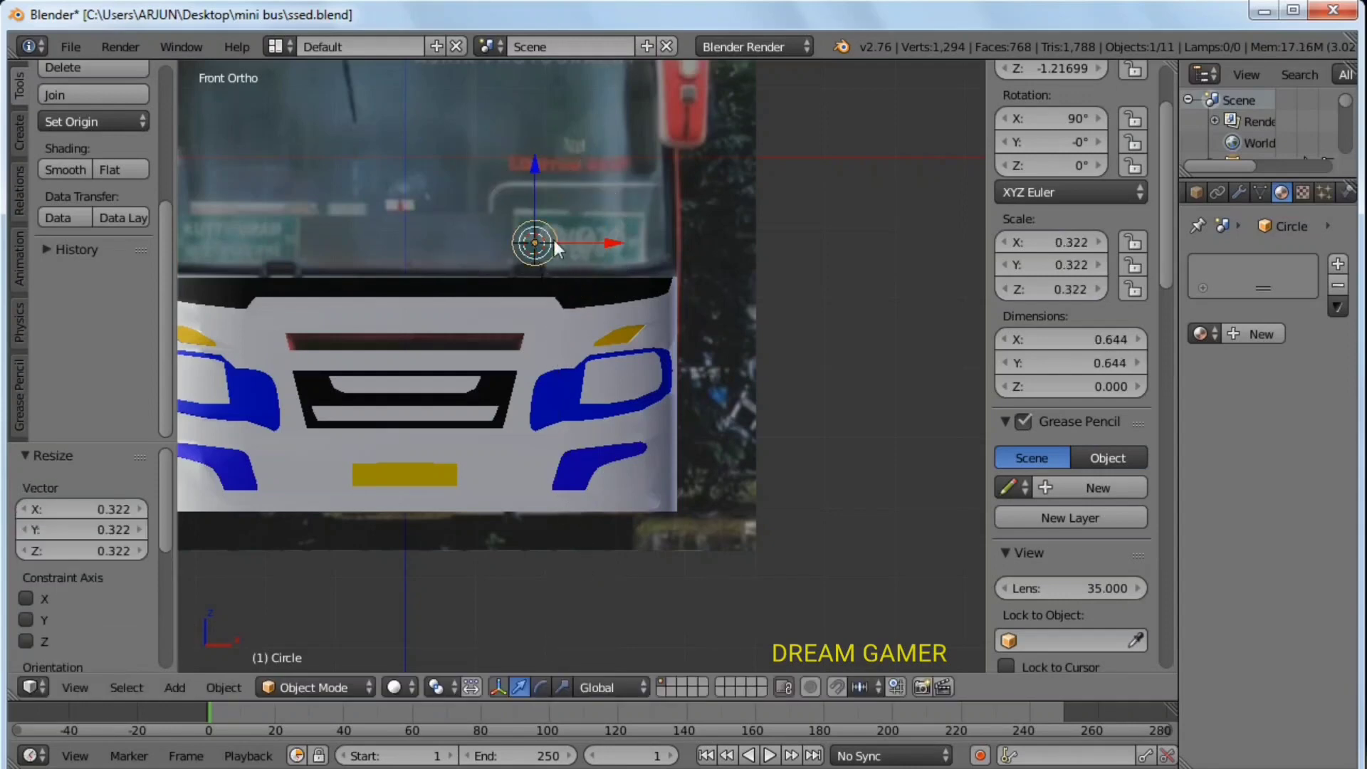
pyautogui.moveTo(535, 246); pyautogui.dragTo(570, 349)
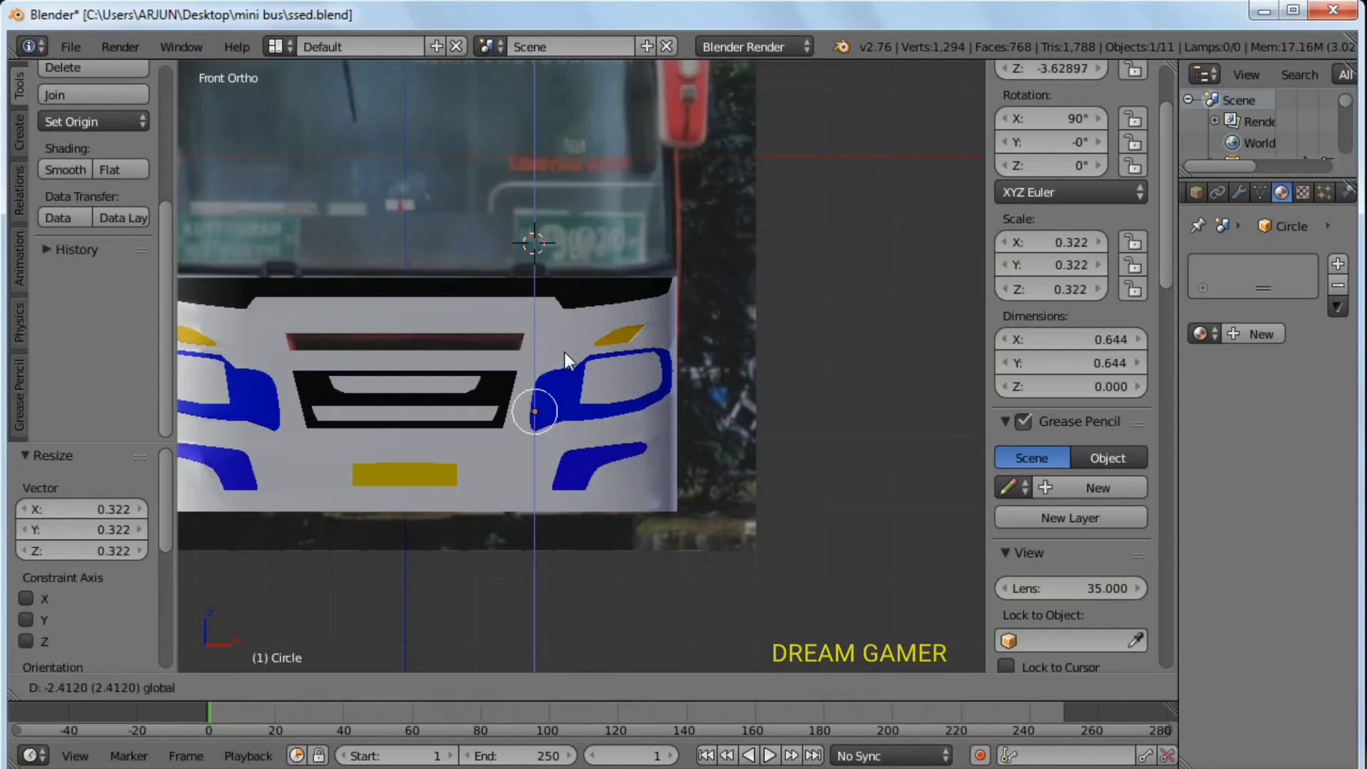
pyautogui.click(566, 352)
pyautogui.scroll(3, 562, 363)
pyautogui.scroll(3, 561, 378)
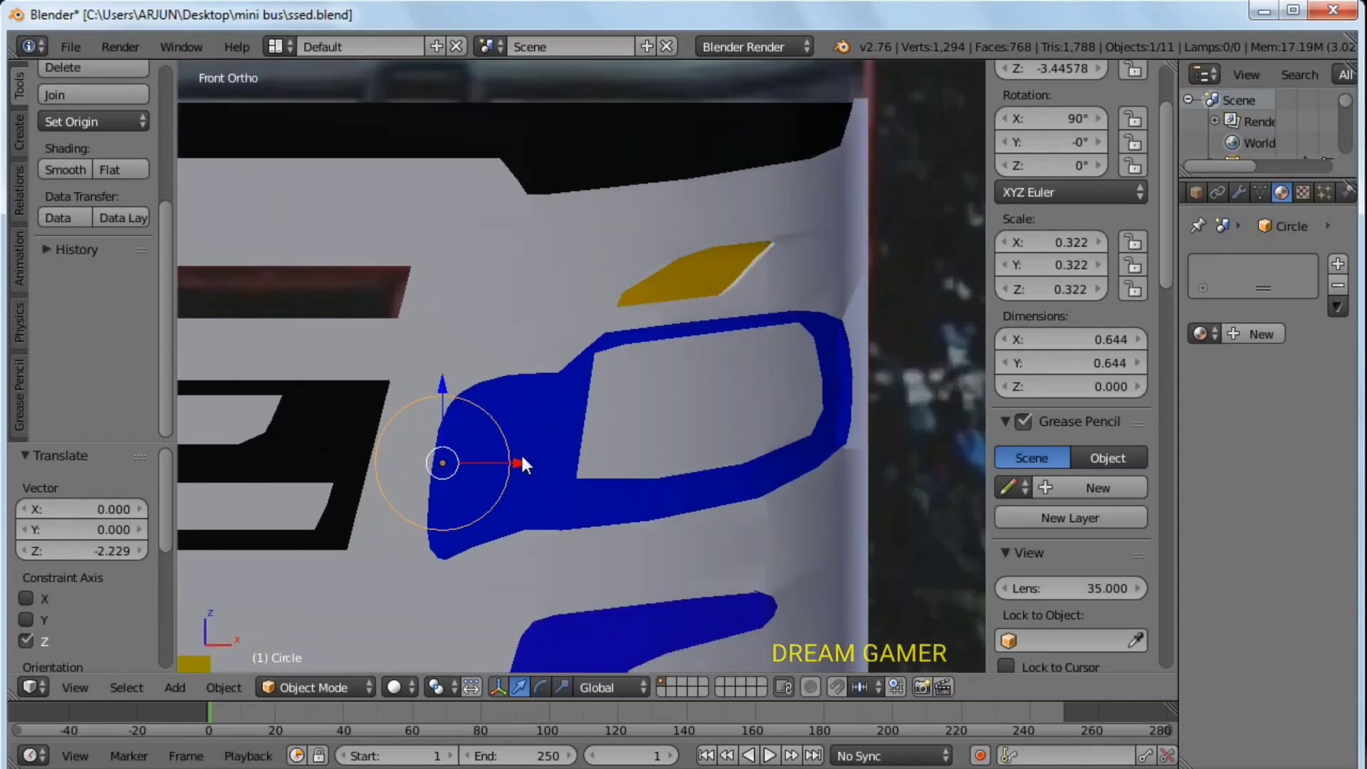
pyautogui.moveTo(520, 460); pyautogui.dragTo(555, 466)
pyautogui.click(578, 459)
# Fine-tune the circle to scale 0.231, centred on the lamp, checking against the photo in wireframe.
pyautogui.press('s')
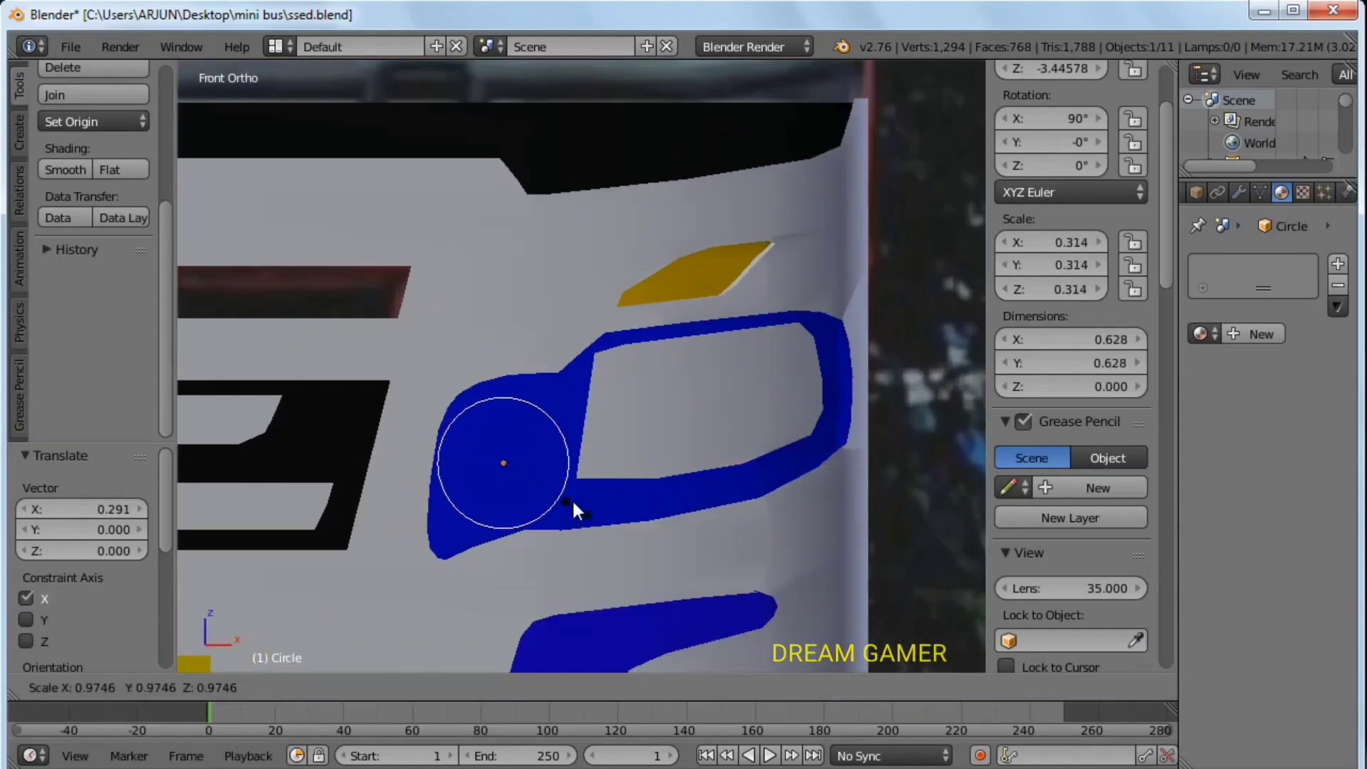
pyautogui.click(571, 497)
pyautogui.press('z')
pyautogui.press('g')
pyautogui.press('x')
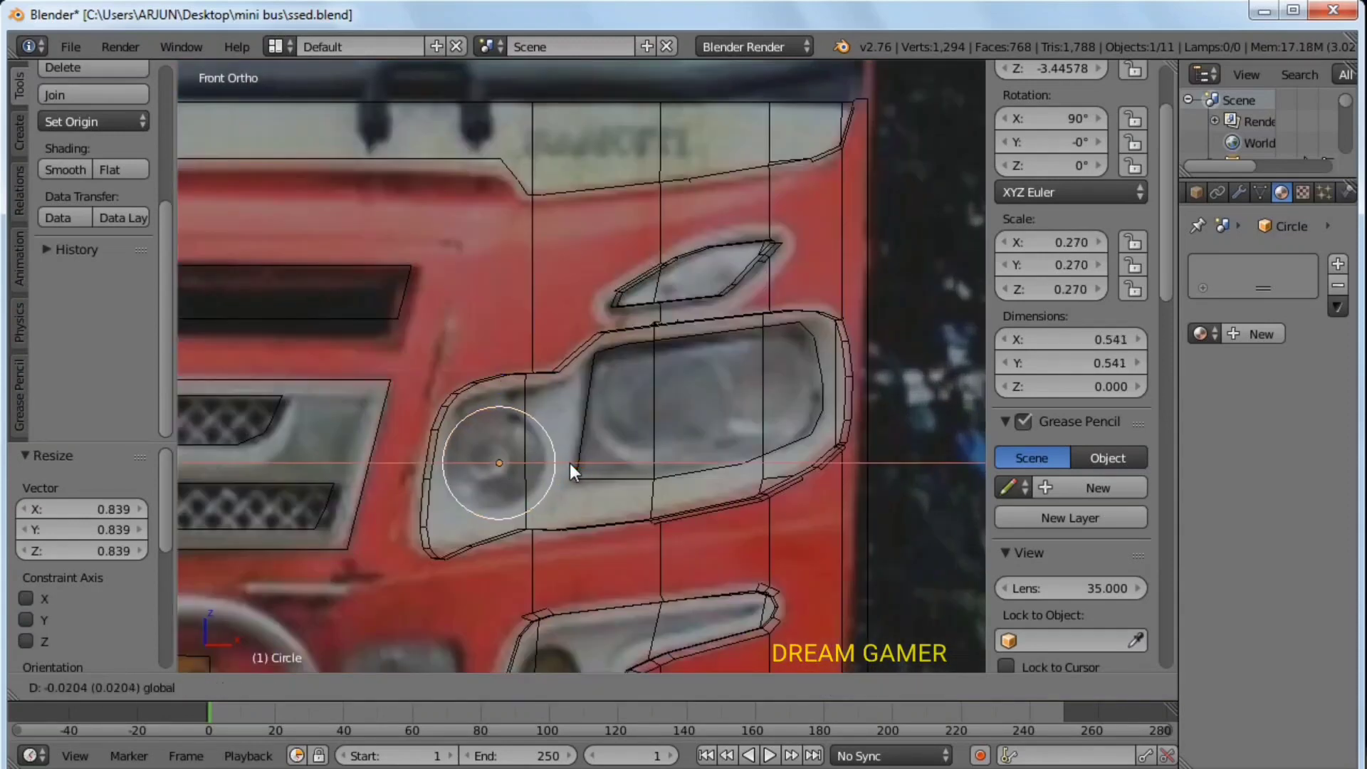
pyautogui.click(570, 507)
pyautogui.press('s')
pyautogui.click(557, 519)
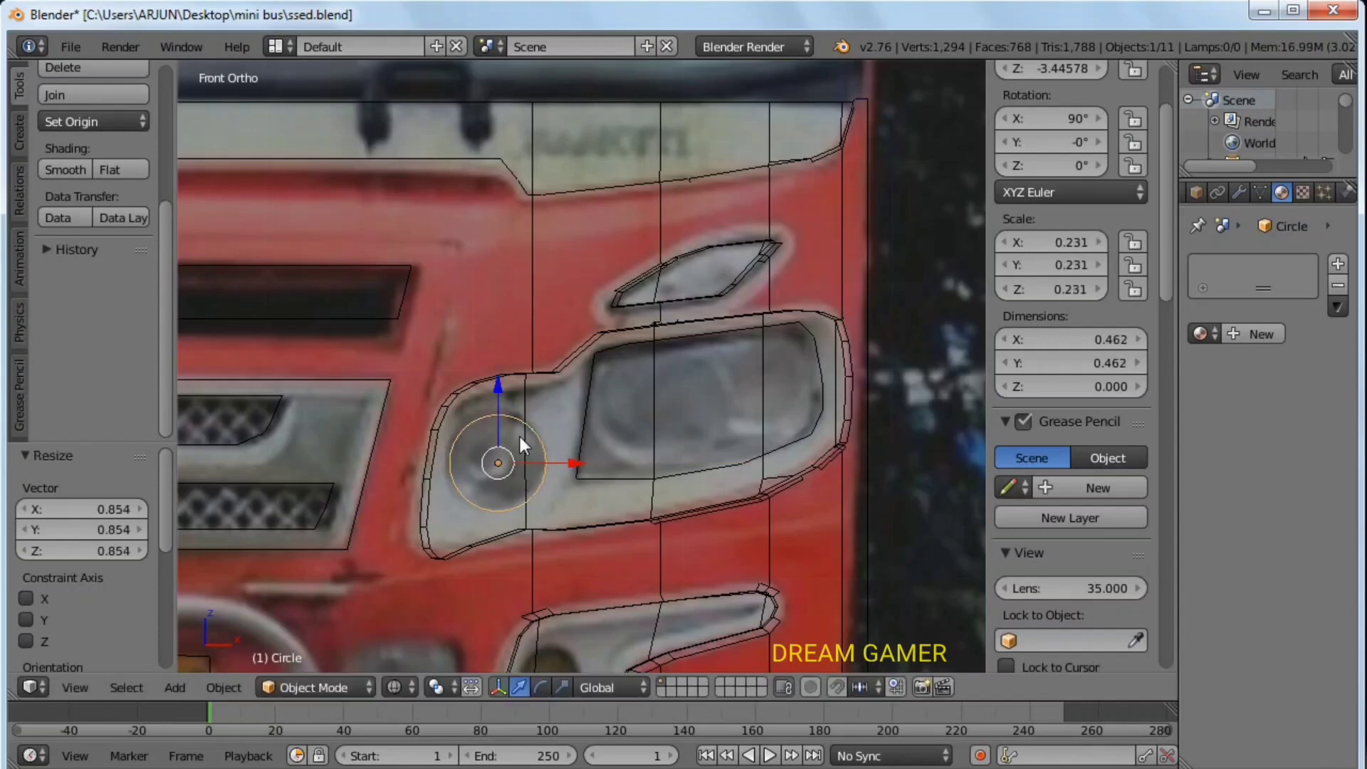
pyautogui.press('g')
pyautogui.press('z')
pyautogui.click(494, 397)
pyautogui.press('z')
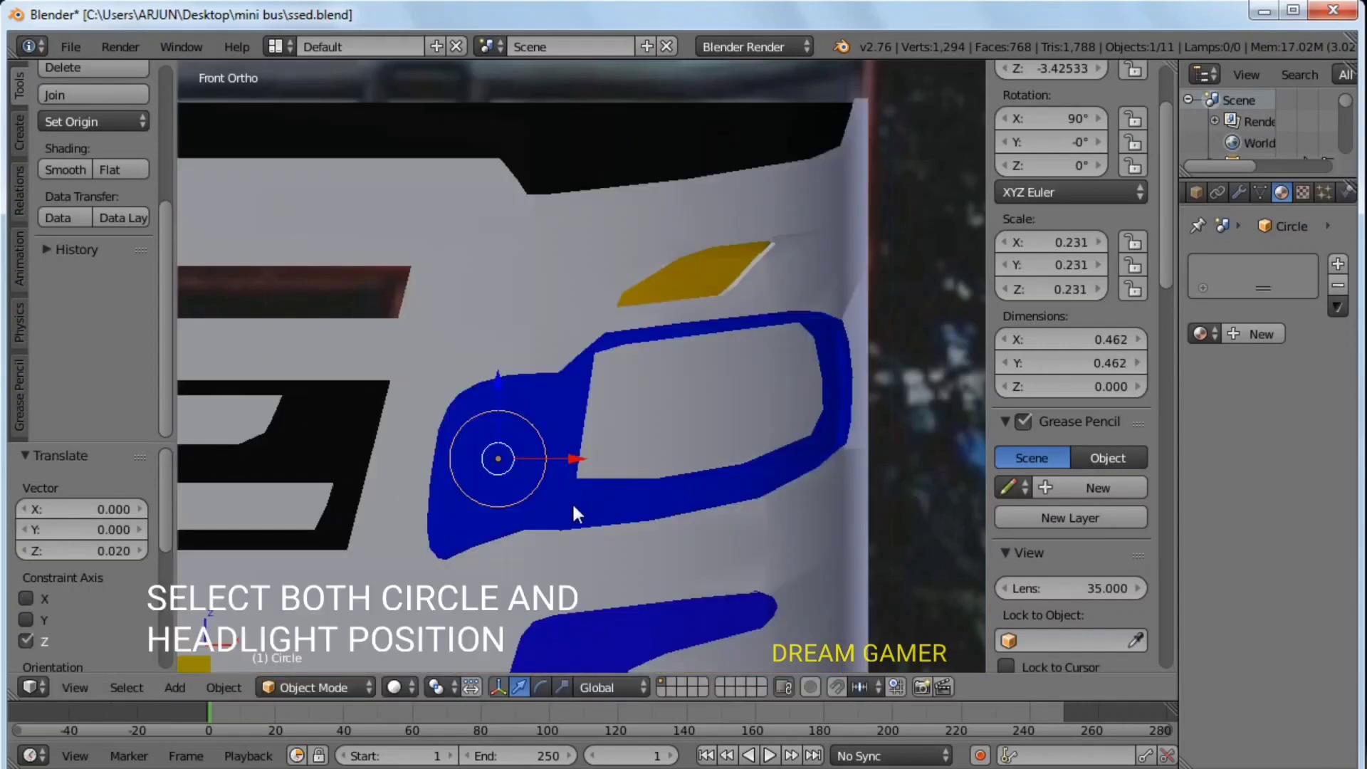
# Knife-project the circle's outline into the headlight mesh, then delete the circle.
pyautogui.keyDown('shift'); pyautogui.rightClick(573, 507); pyautogui.keyUp('shift')
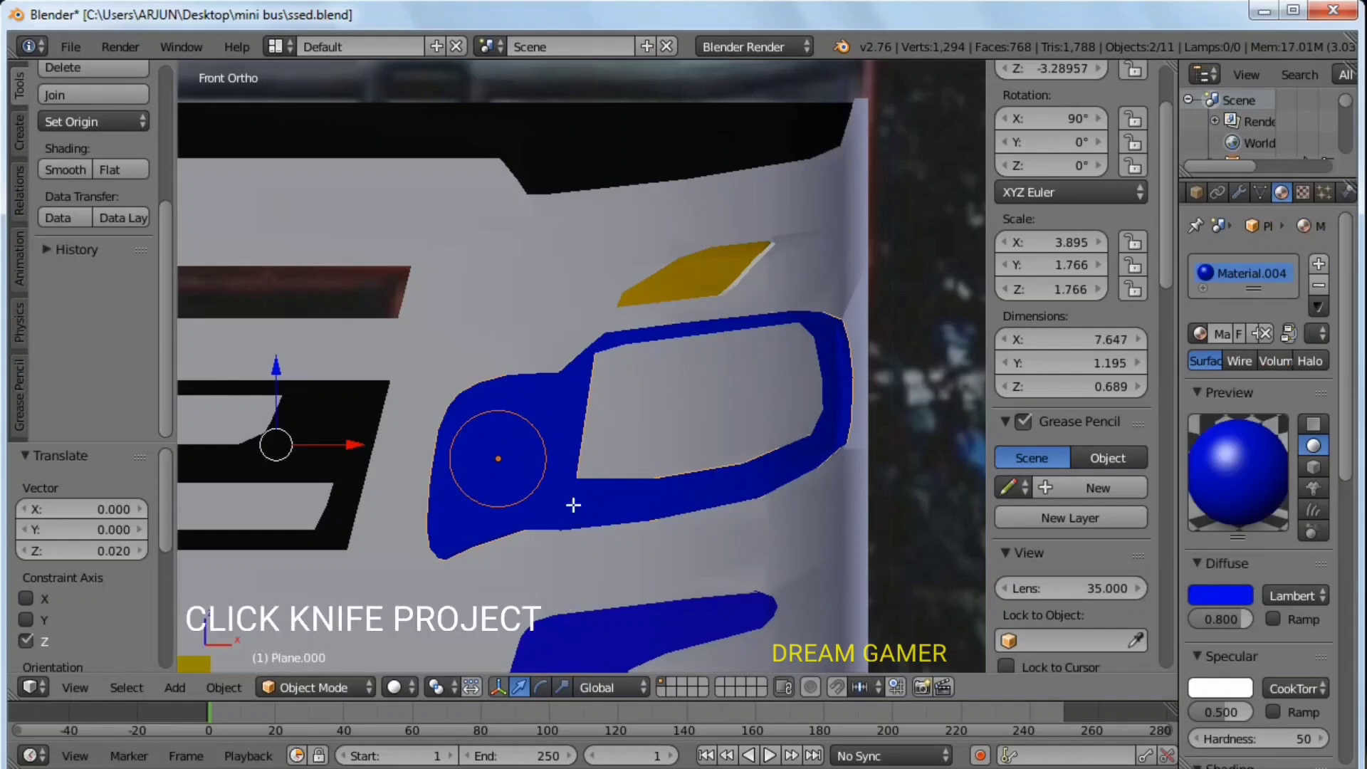
pyautogui.press('Tab')
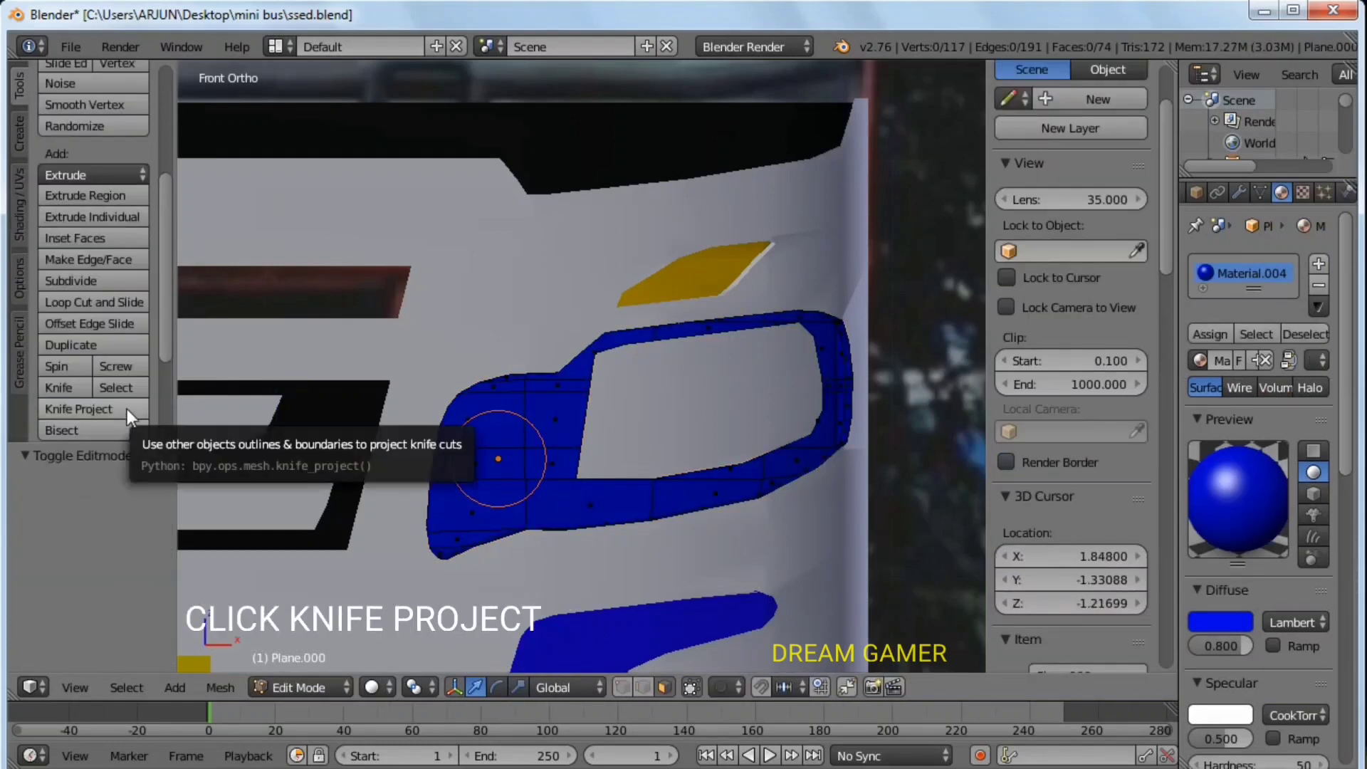
pyautogui.click(126, 409)
pyautogui.press('Tab')
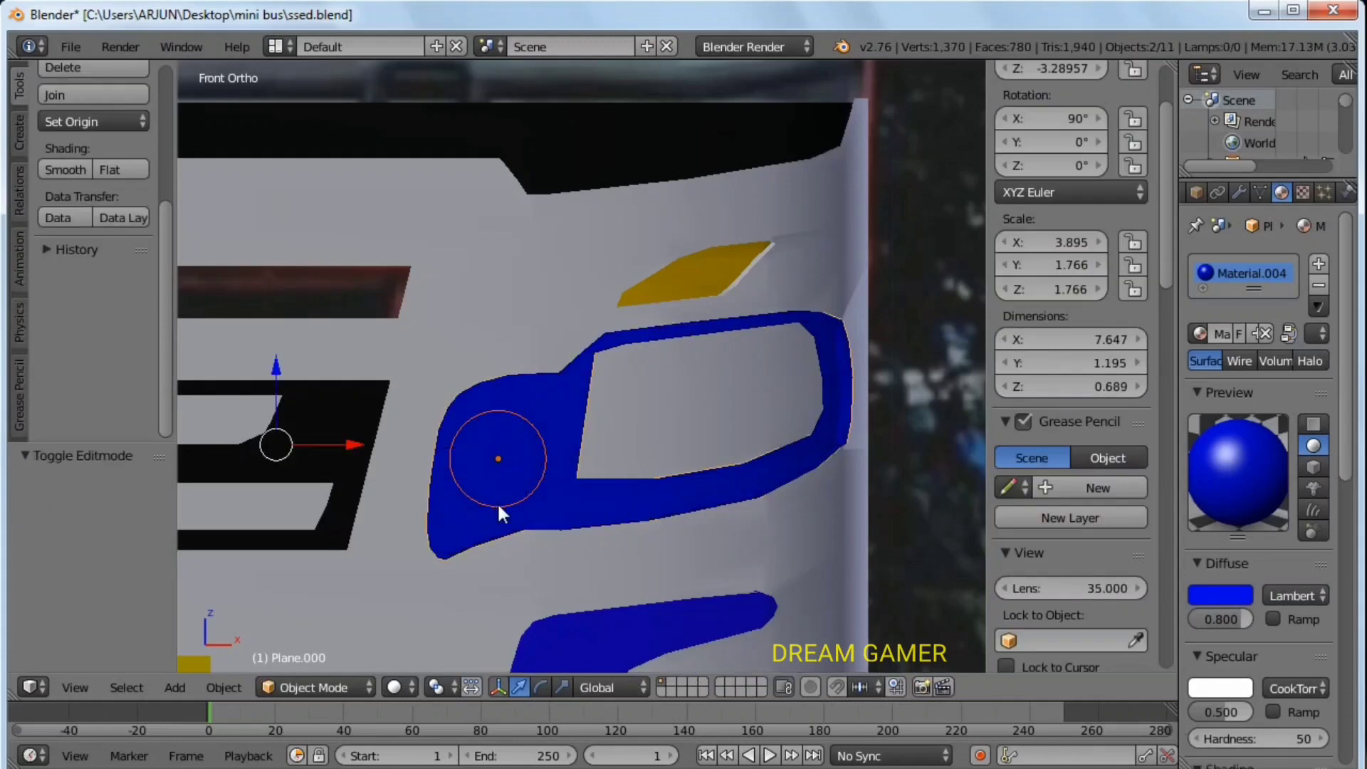
pyautogui.rightClick(497, 502)
pyautogui.press('x')
pyautogui.click(501, 506)
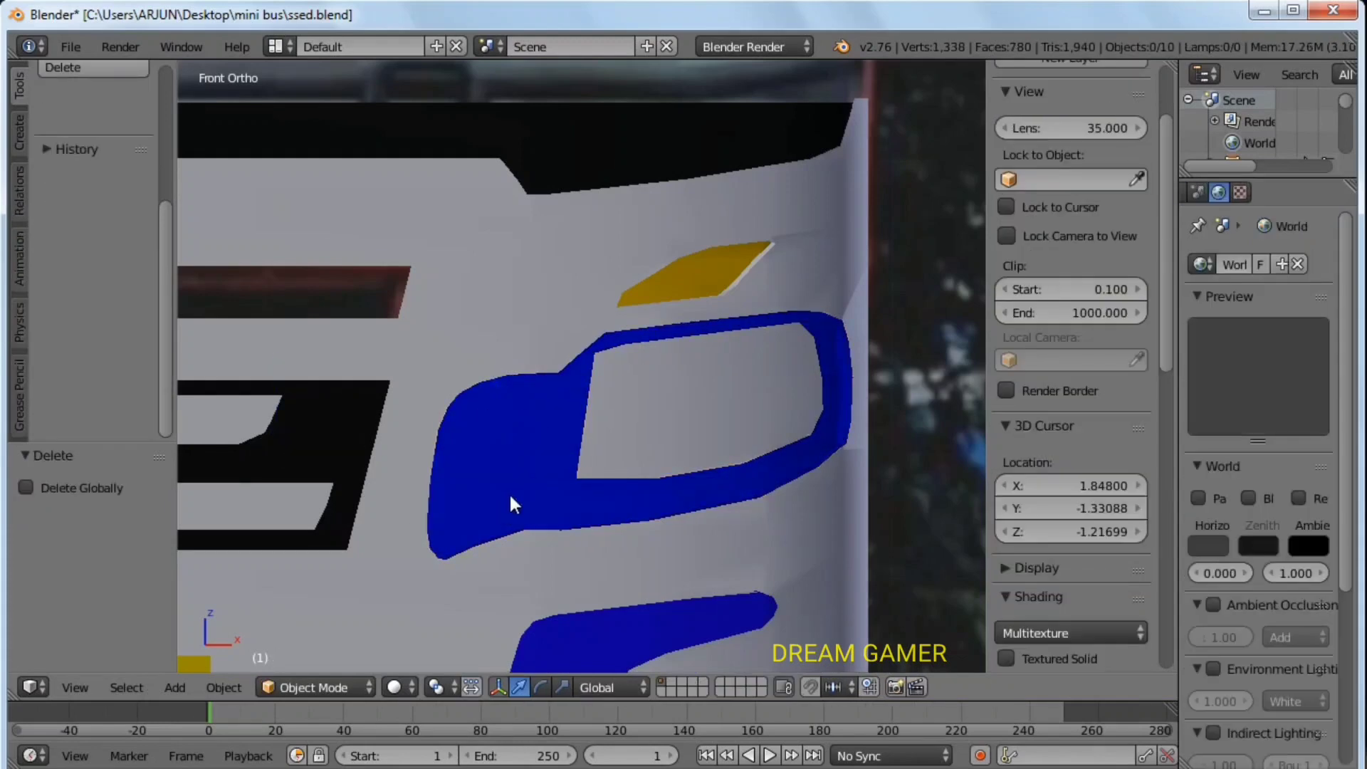
# Select the round lamp faces cut into the headlight mesh.
pyautogui.rightClick(510, 492)
pyautogui.press('Tab')
pyautogui.press('a')
pyautogui.scroll(2, 510, 493)
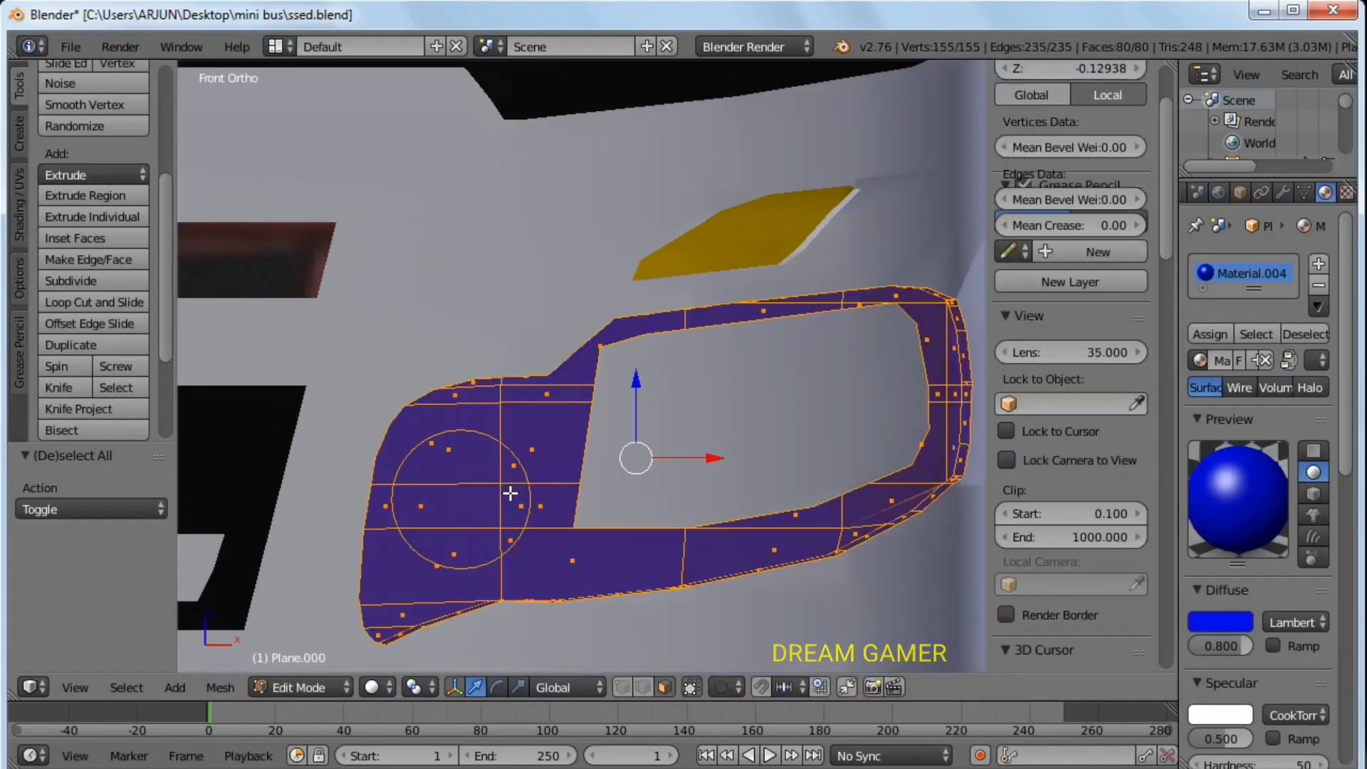
pyautogui.press('a')
pyautogui.rightClick(452, 542)
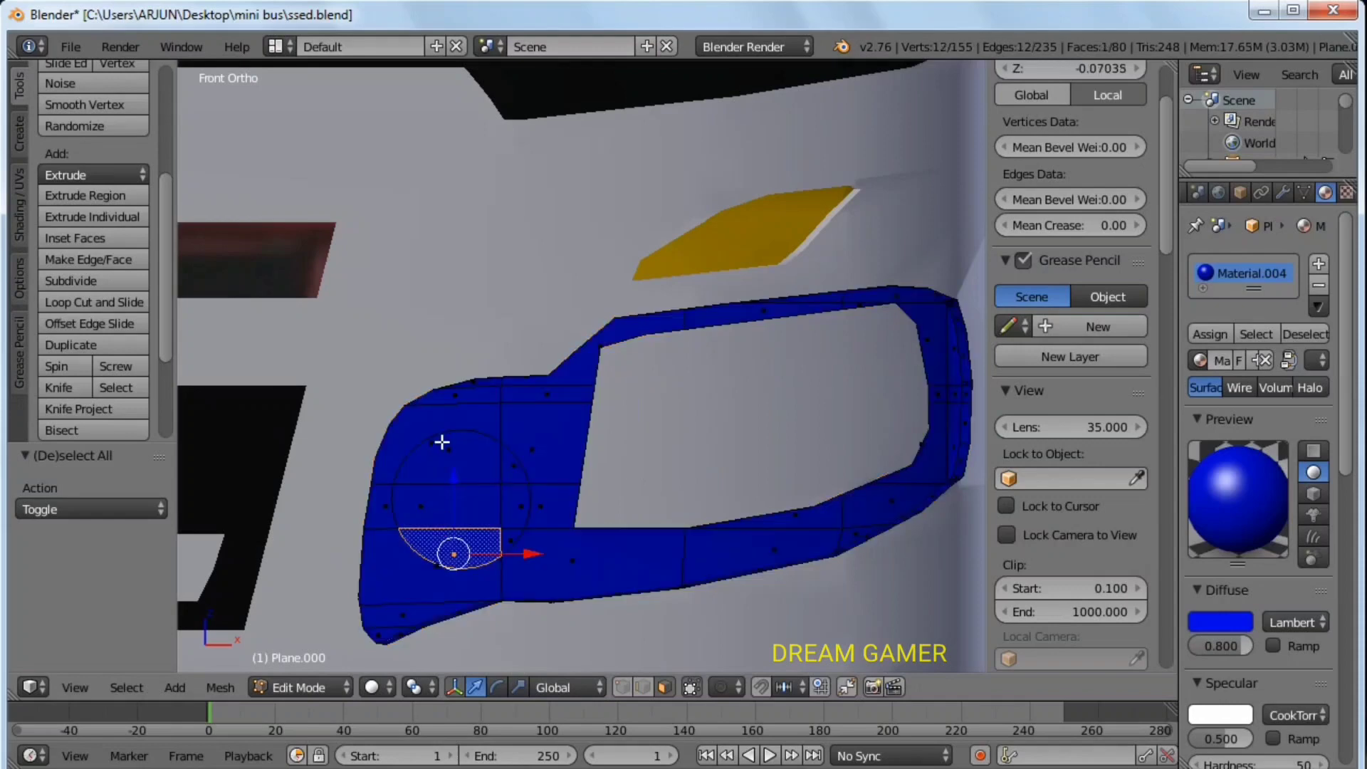
pyautogui.keyDown('ctrl'); pyautogui.rightClick(443, 442); pyautogui.keyUp('ctrl')
pyautogui.keyDown('ctrl'); pyautogui.rightClick(509, 543); pyautogui.keyUp('ctrl')
pyautogui.keyDown('shift'); pyautogui.moveTo(501, 530); pyautogui.dragTo(582, 502, button='middle'); pyautogui.keyUp('shift')
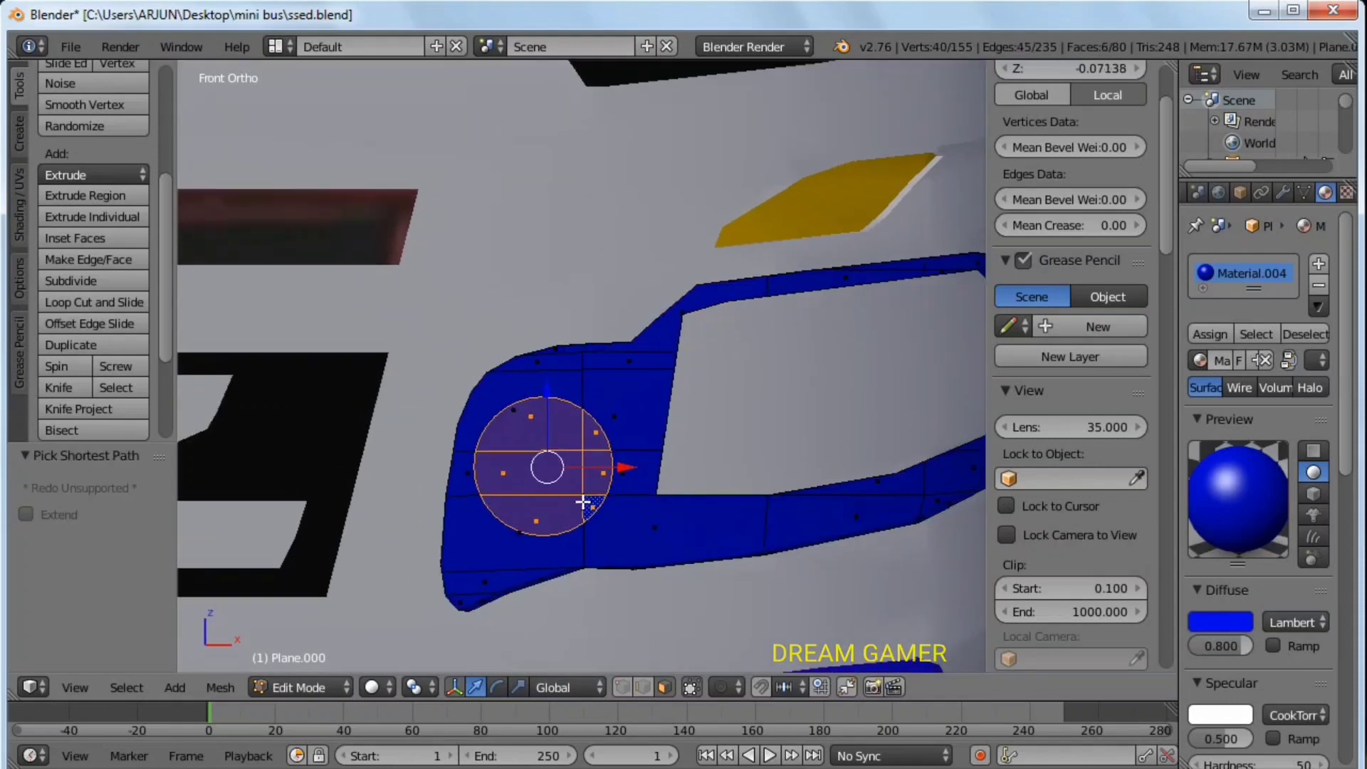
# Inset the lamp faces to form a rim and flatten them slightly along Z.
pyautogui.press('i')
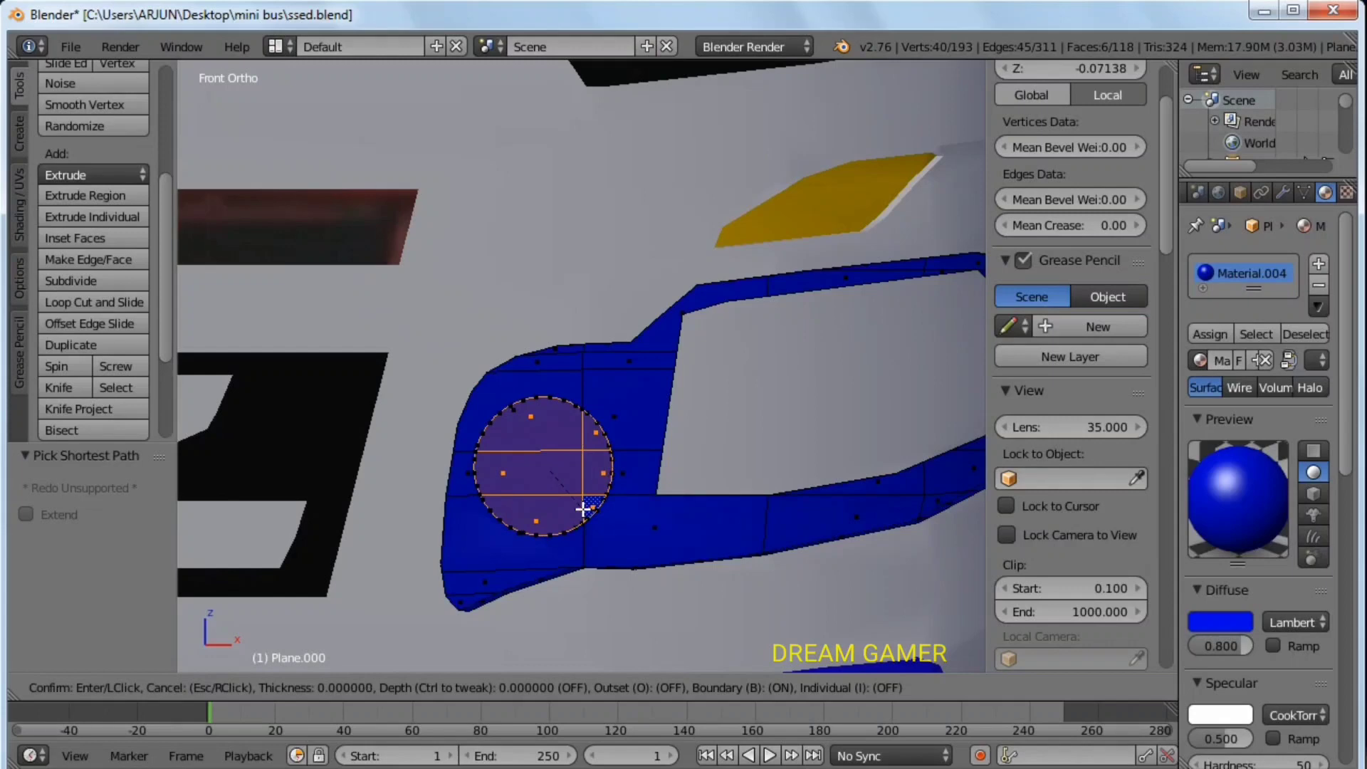
pyautogui.click(610, 467)
pyautogui.scroll(1, 610, 470)
pyautogui.press('s')
pyautogui.press('z')
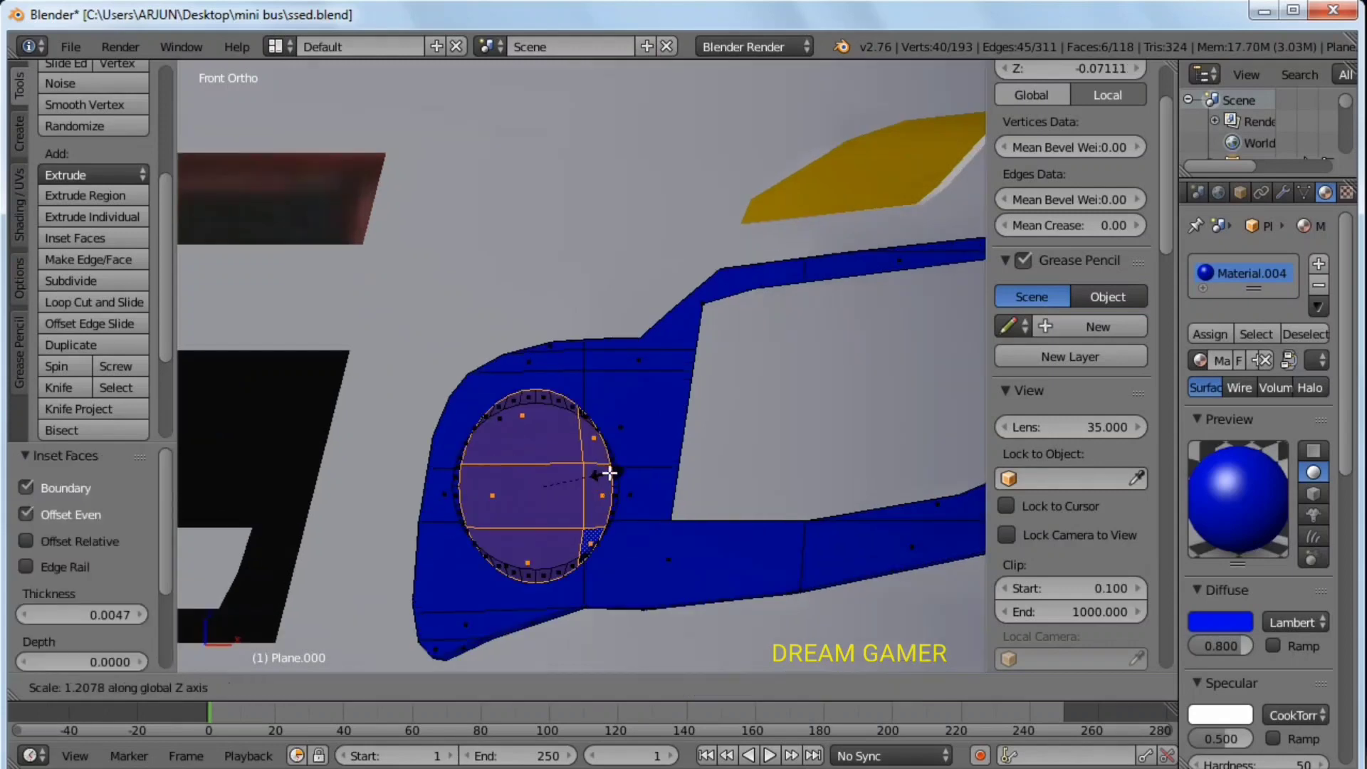
pyautogui.click(604, 487)
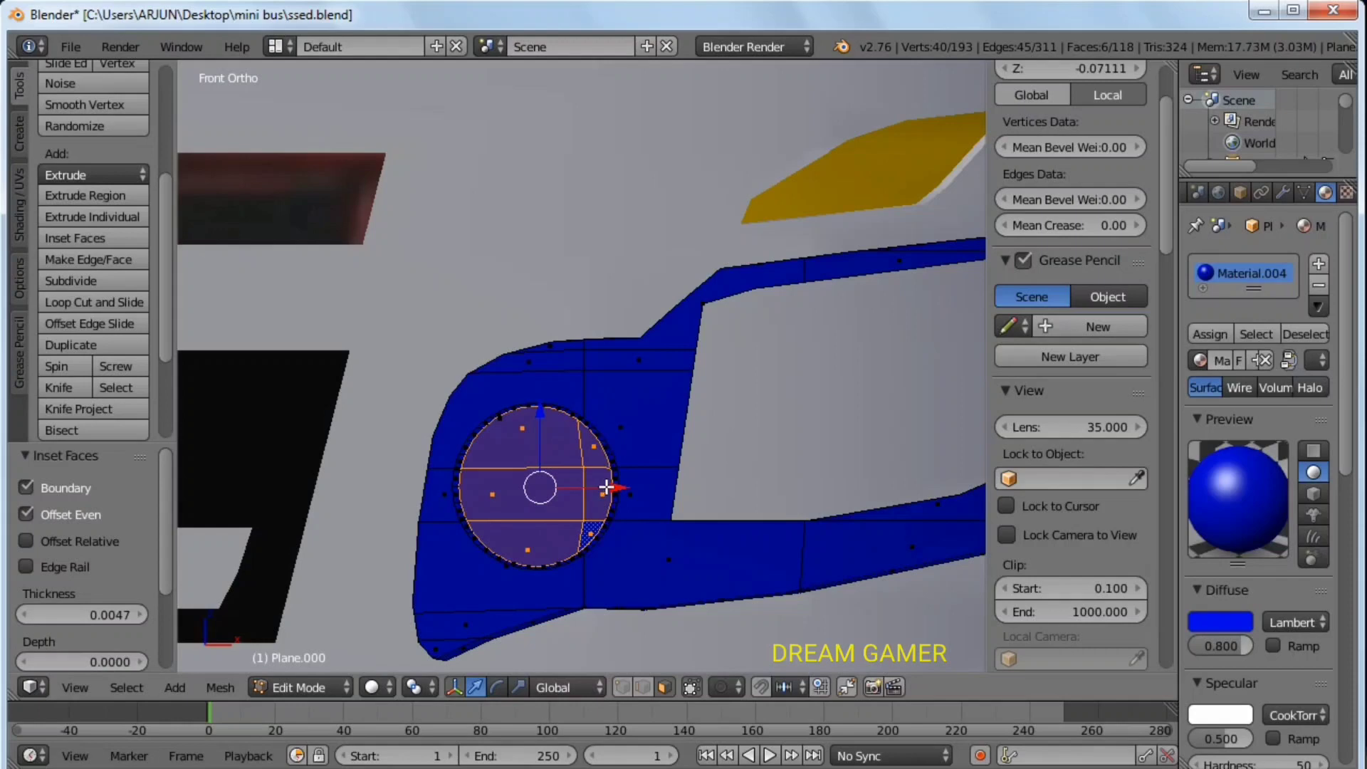
# Extrude the lamp face about 0.07 and separate it into its own object.
pyautogui.moveTo(607, 487); pyautogui.dragTo(534, 520, button='middle')
pyautogui.press('e')
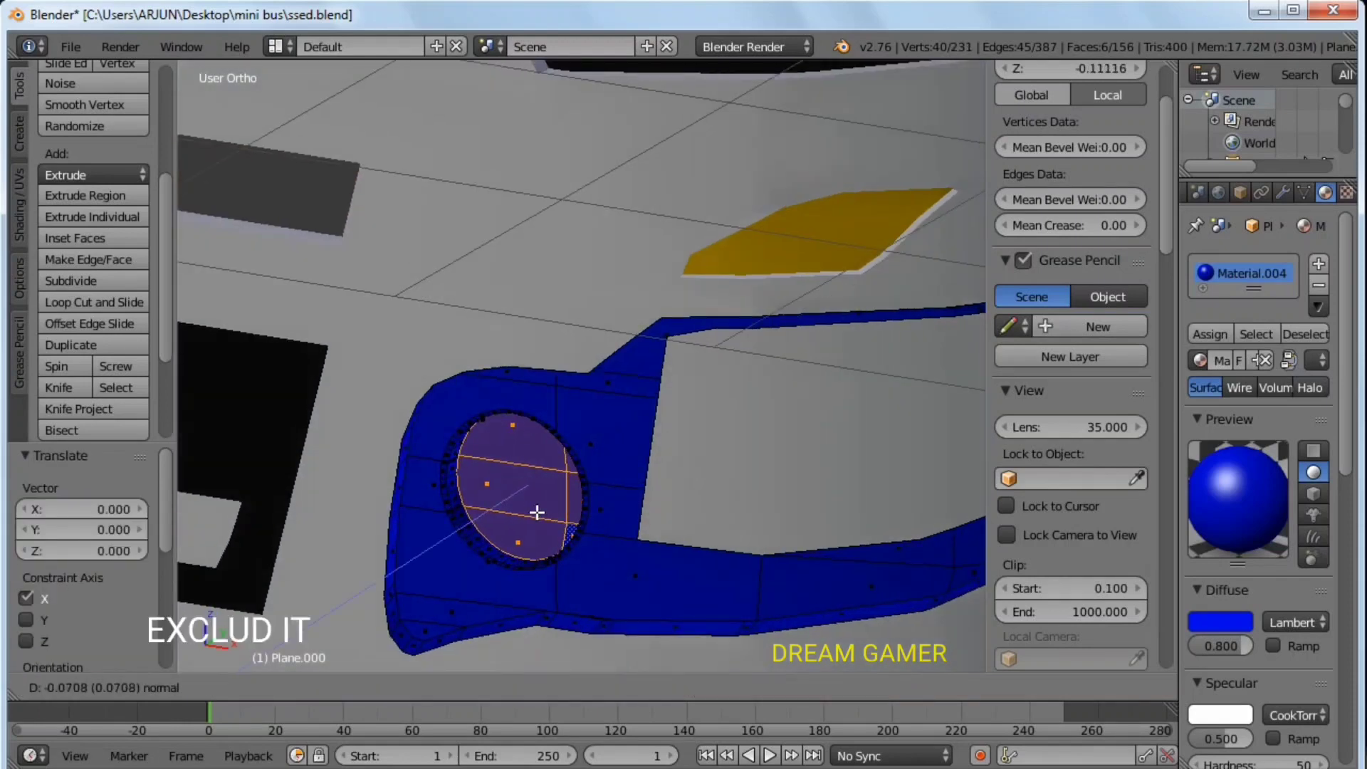
pyautogui.click(537, 512)
pyautogui.press('p')
pyautogui.scroll(-2, 537, 499)
# Swap the lamp's blue material for a new Material.012, then deselect everything.
pyautogui.press('Tab')
pyautogui.scroll(-1, 541, 443)
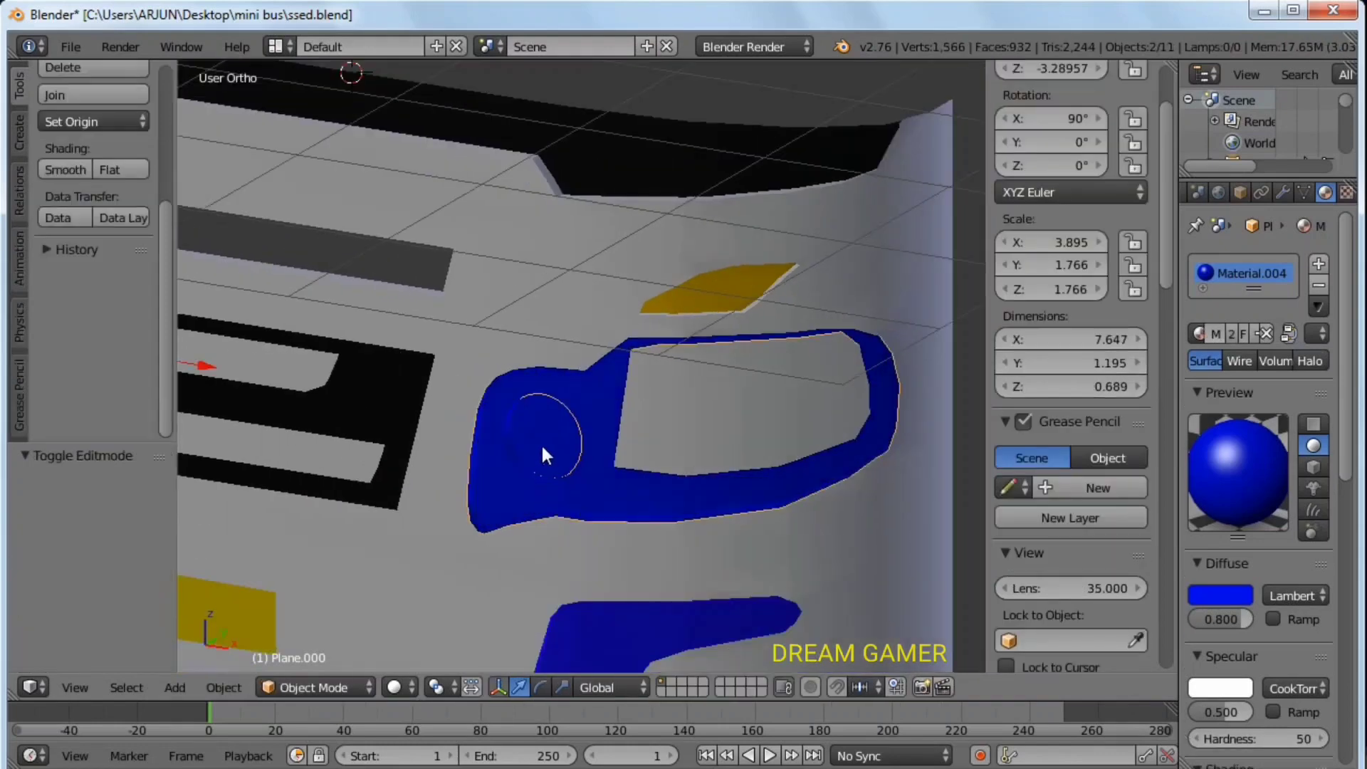
pyautogui.rightClick(541, 443)
pyautogui.click(1319, 285)
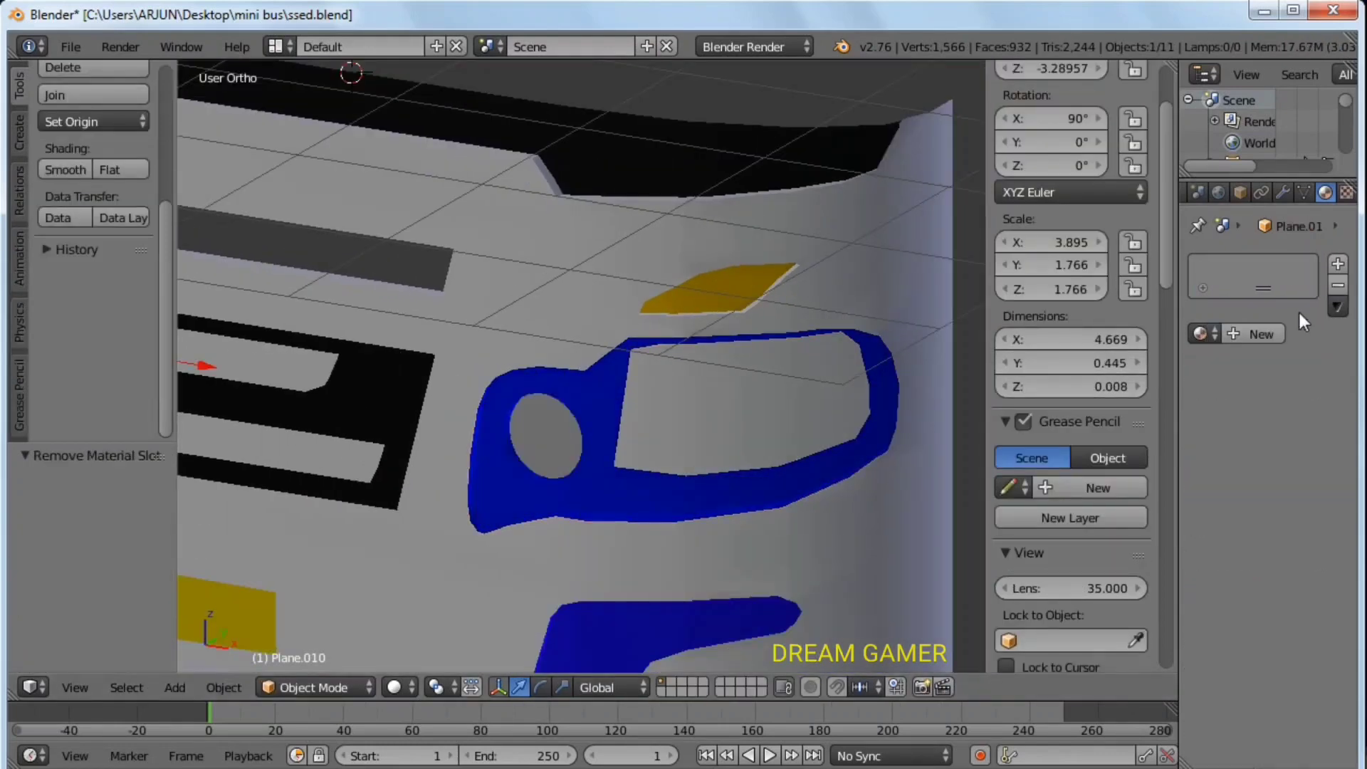
pyautogui.click(1266, 337)
pyautogui.scroll(-3, 595, 419)
pyautogui.scroll(-2, 716, 348)
pyautogui.press('a')
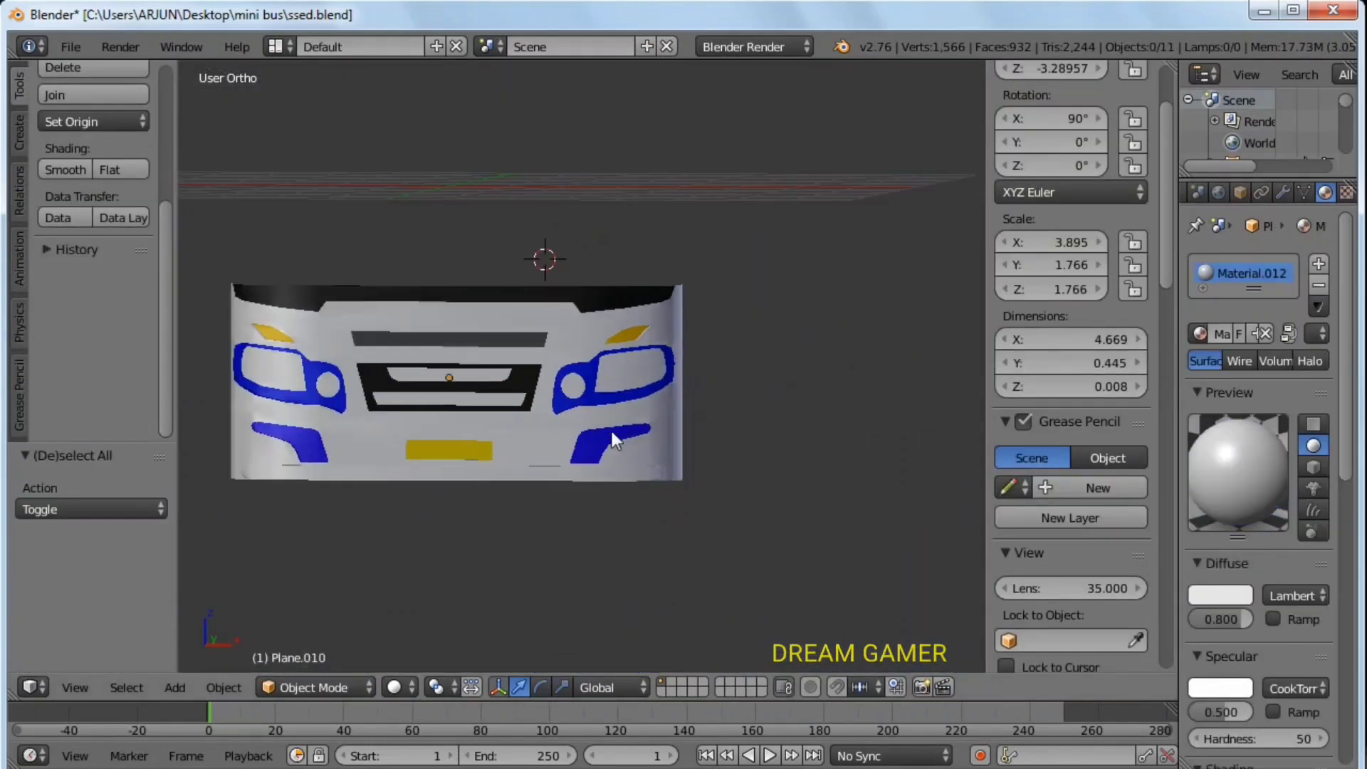
# Compare the model to the reference photo in front view, then edit the front panel mesh.
pyautogui.scroll(1, 696, 442)
pyautogui.scroll(-2, 609, 434)
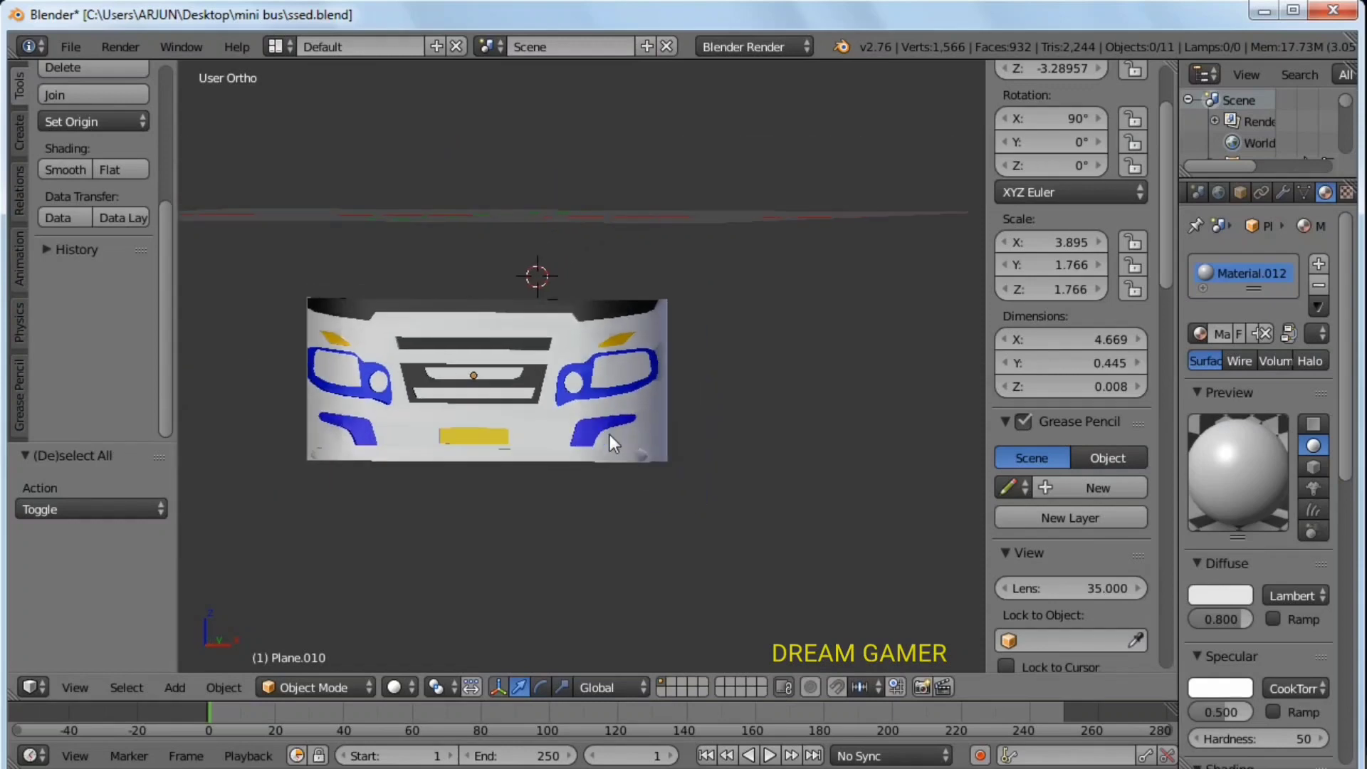
pyautogui.moveTo(610, 436); pyautogui.dragTo(639, 435, button='middle')
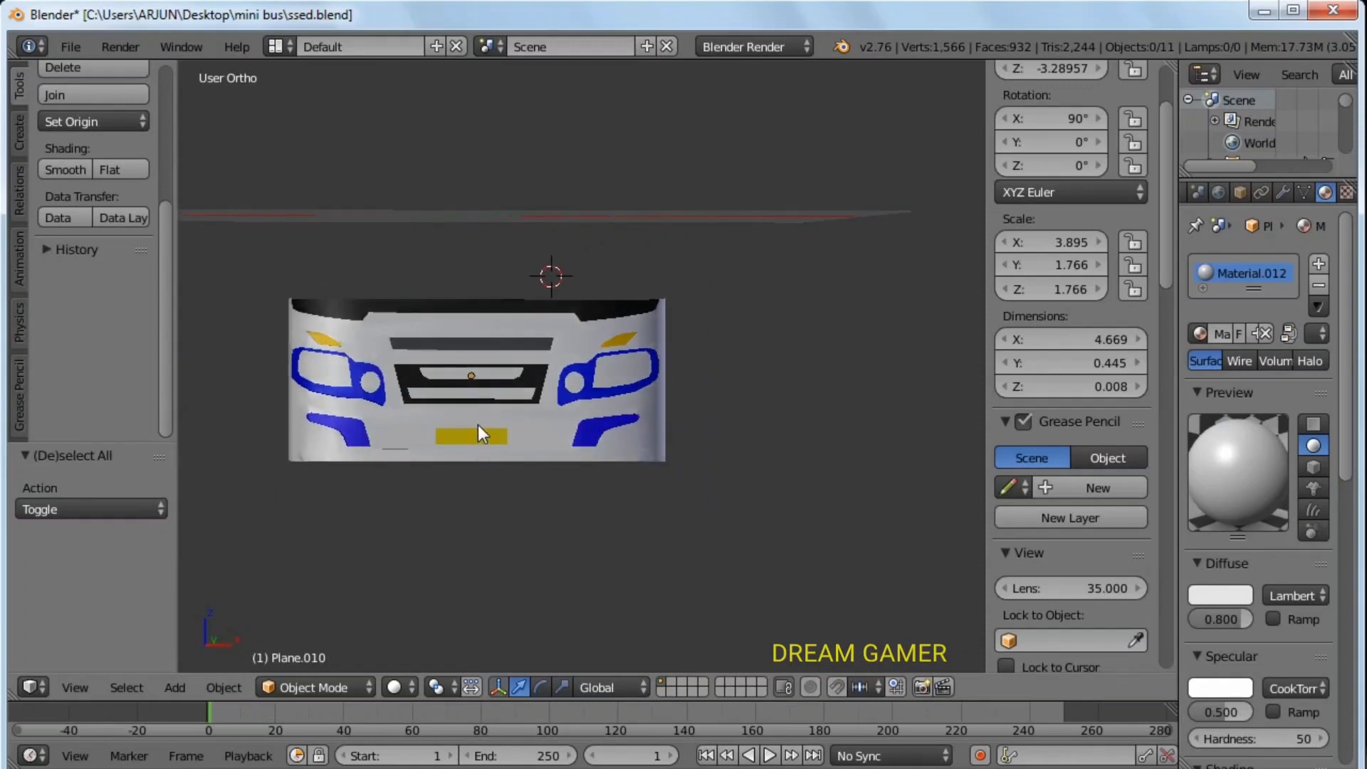
pyautogui.press('KP_1')
pyautogui.press('z')
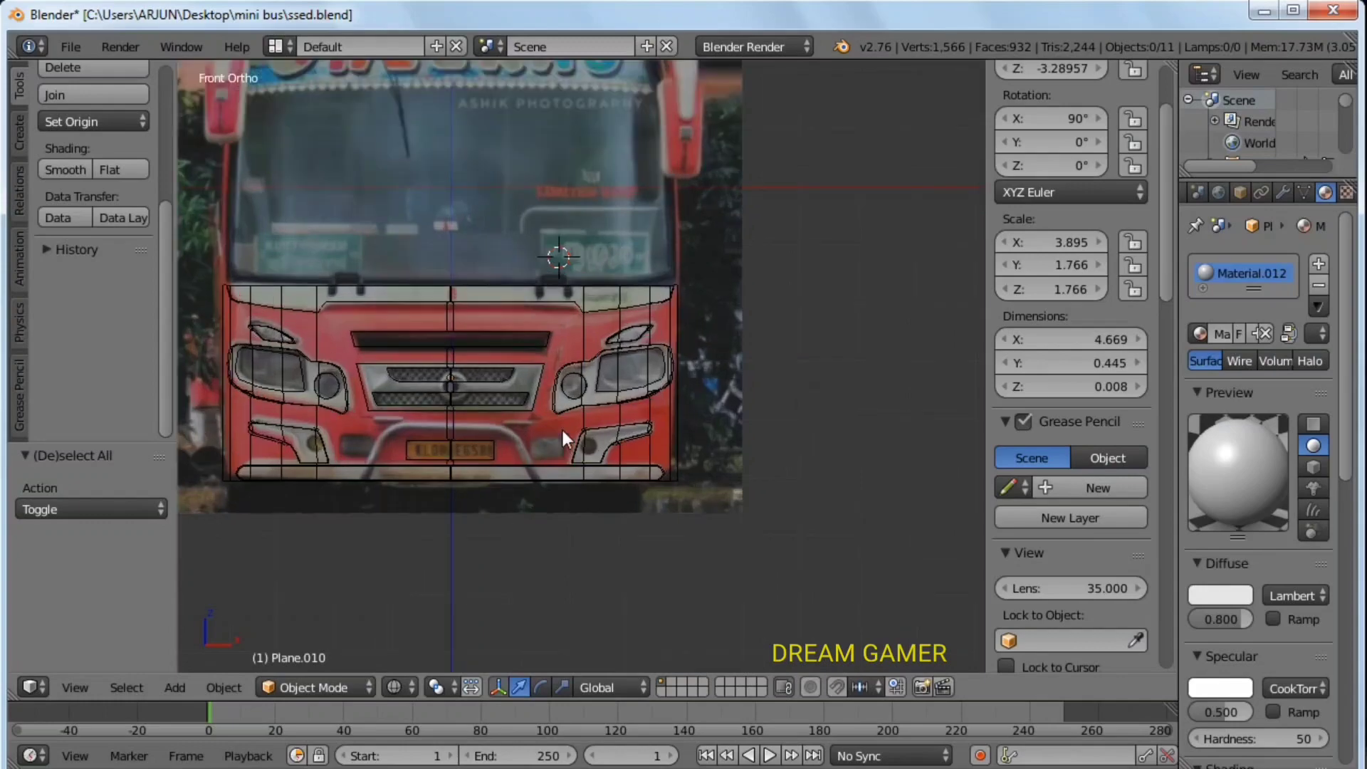
pyautogui.press('z')
pyautogui.moveTo(578, 434); pyautogui.dragTo(561, 441, button='middle')
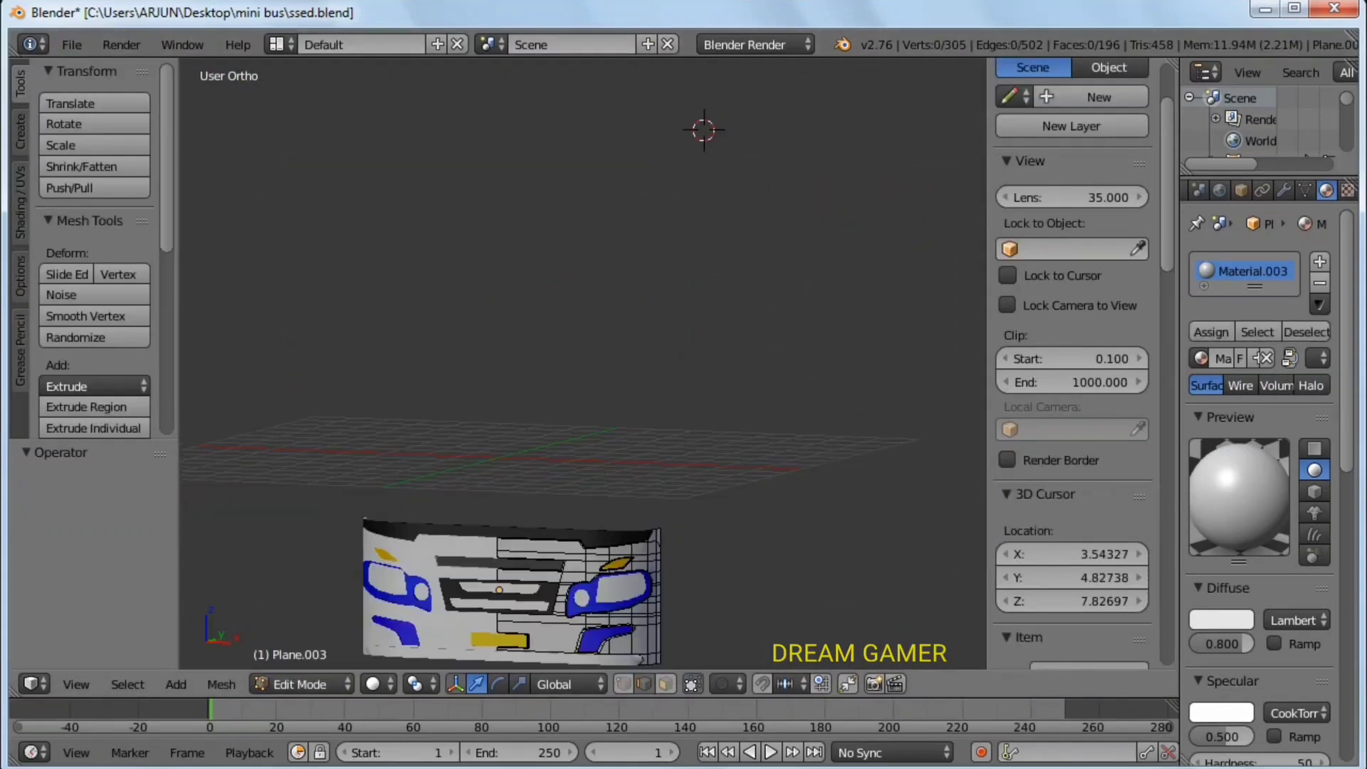
pyautogui.press('Tab')
pyautogui.moveTo(520, 531)
pyautogui.keyDown('shift'); pyautogui.mouseDown(button='middle')
pyautogui.moveTo(554, 229)
pyautogui.moveTo(570, 242)
pyautogui.mouseUp(button='middle'); pyautogui.keyUp('shift')
pyautogui.scroll(1, 557, 228)
pyautogui.press('Tab')
pyautogui.scroll(2, 570, 242)
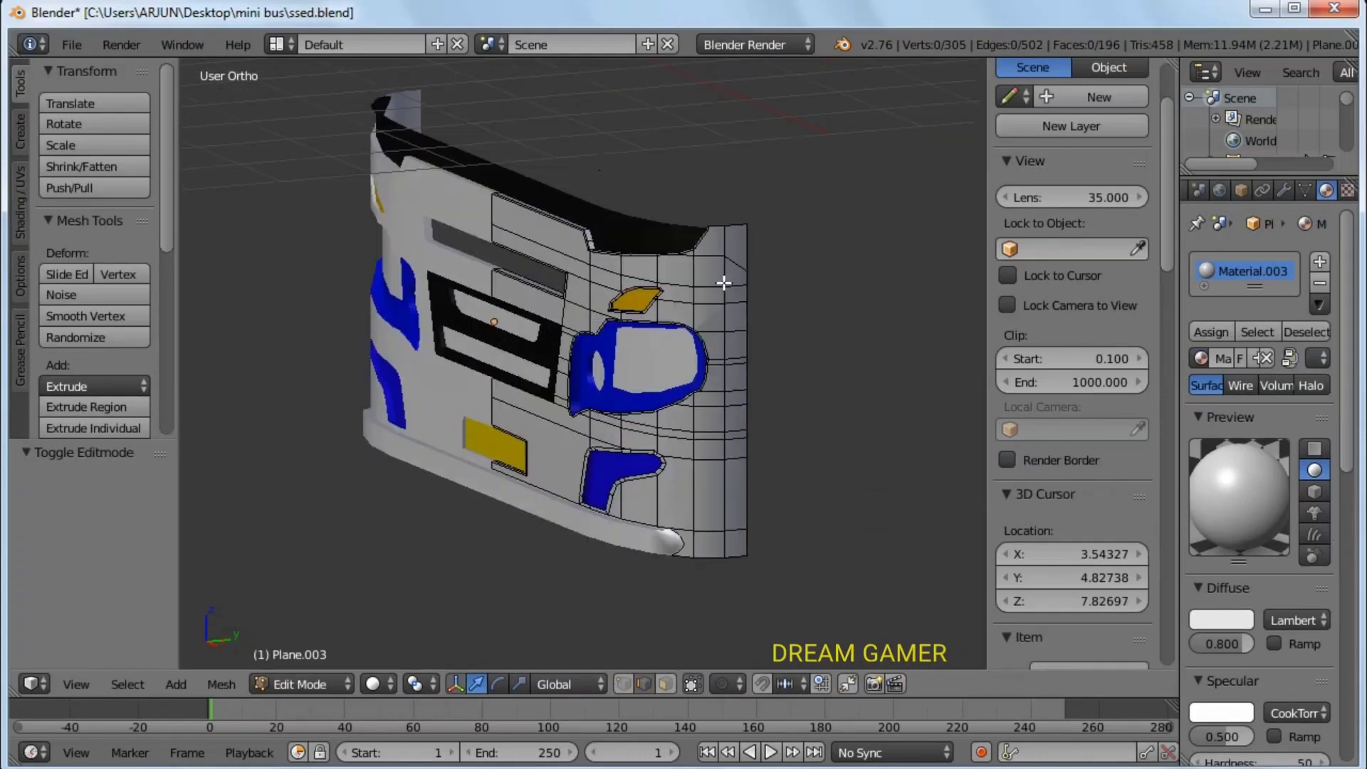
# Extrude the panel's top right corner edge into a first strip up the windshield side.
pyautogui.keyDown('shift'); pyautogui.moveTo(724, 281); pyautogui.dragTo(739, 250, button='middle'); pyautogui.keyUp('shift')
pyautogui.rightClick(790, 203)
pyautogui.scroll(-4, 784, 228)
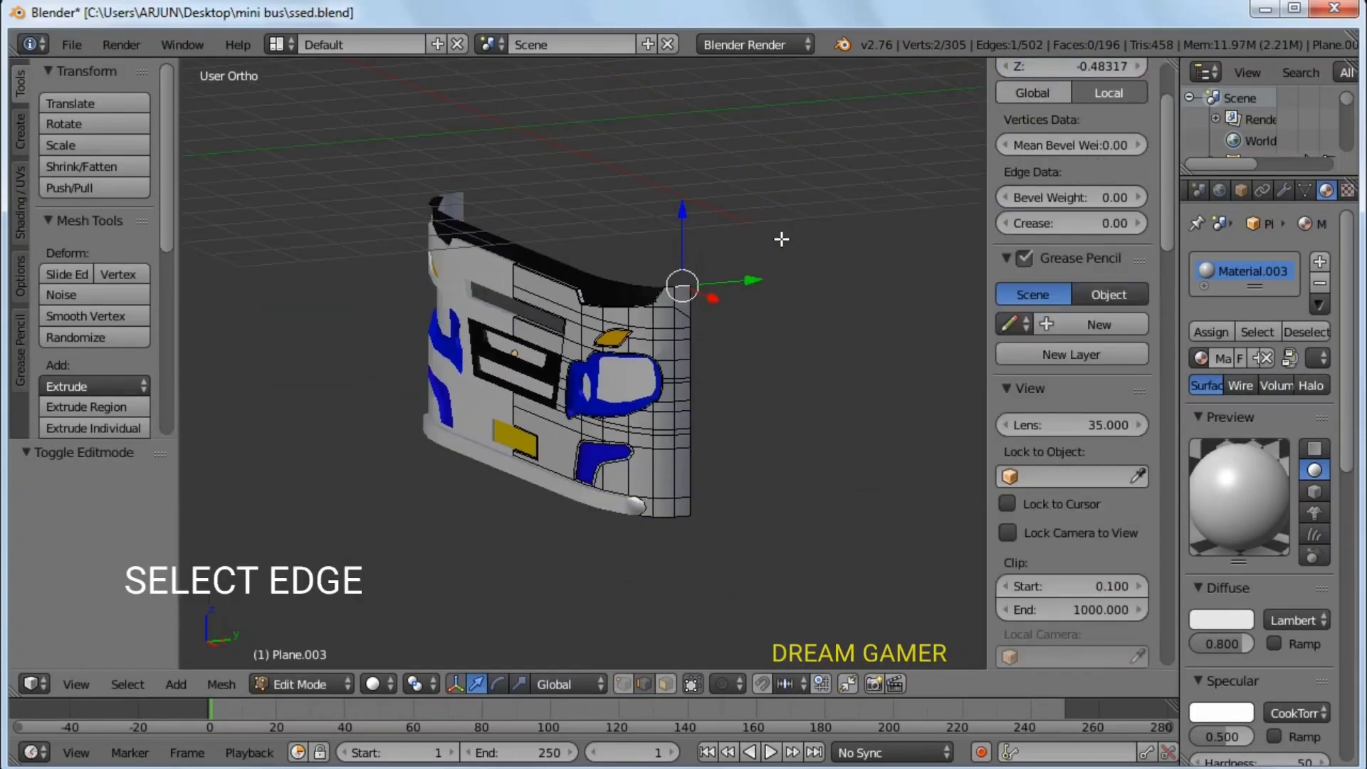
pyautogui.press('KP_1')
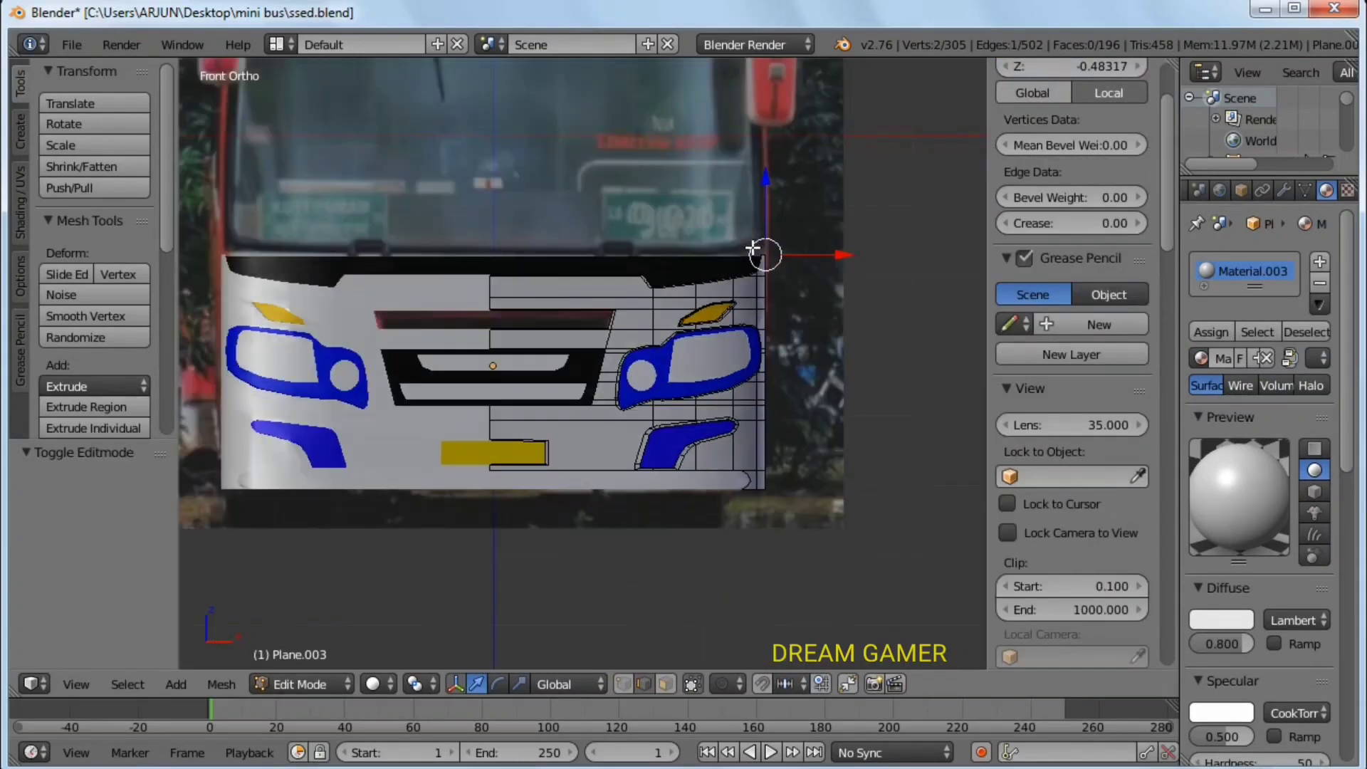
pyautogui.scroll(2, 723, 367)
pyautogui.scroll(1, 763, 391)
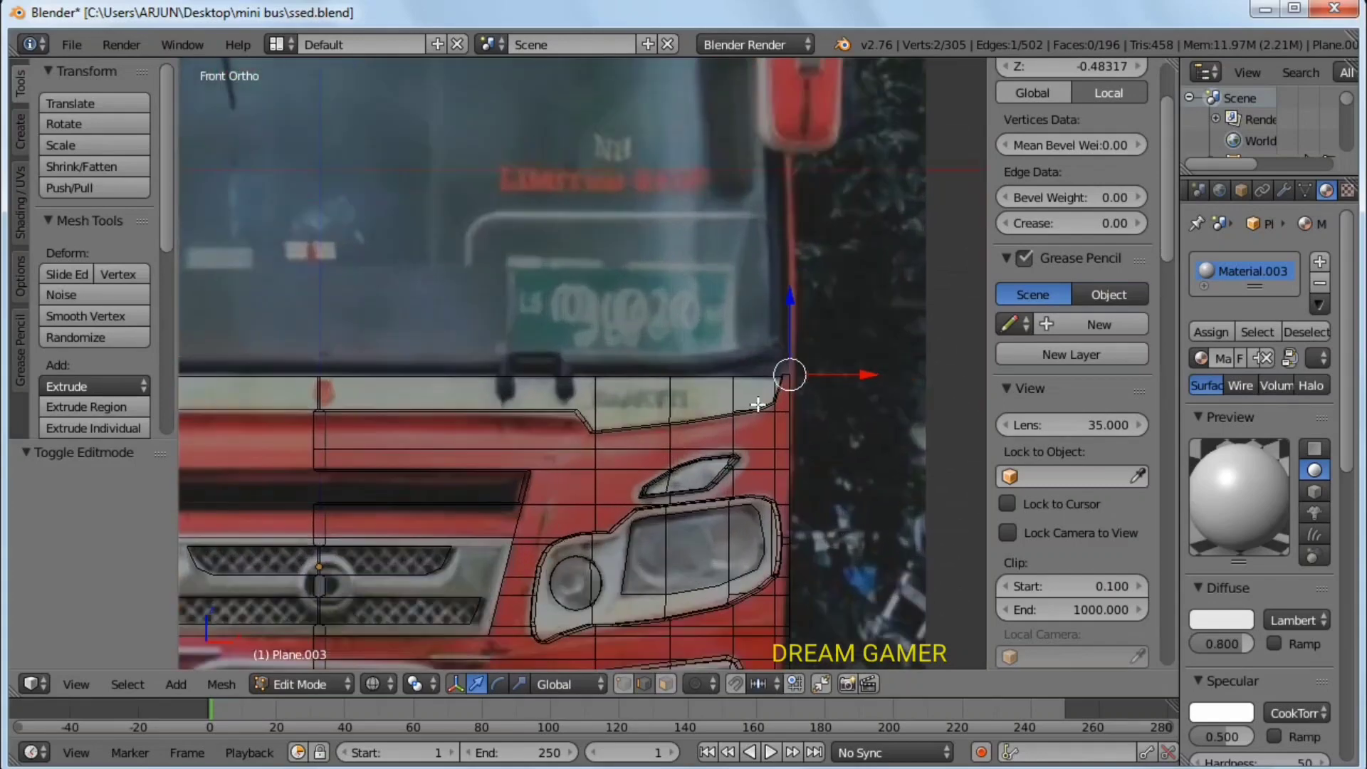
pyautogui.press('e')
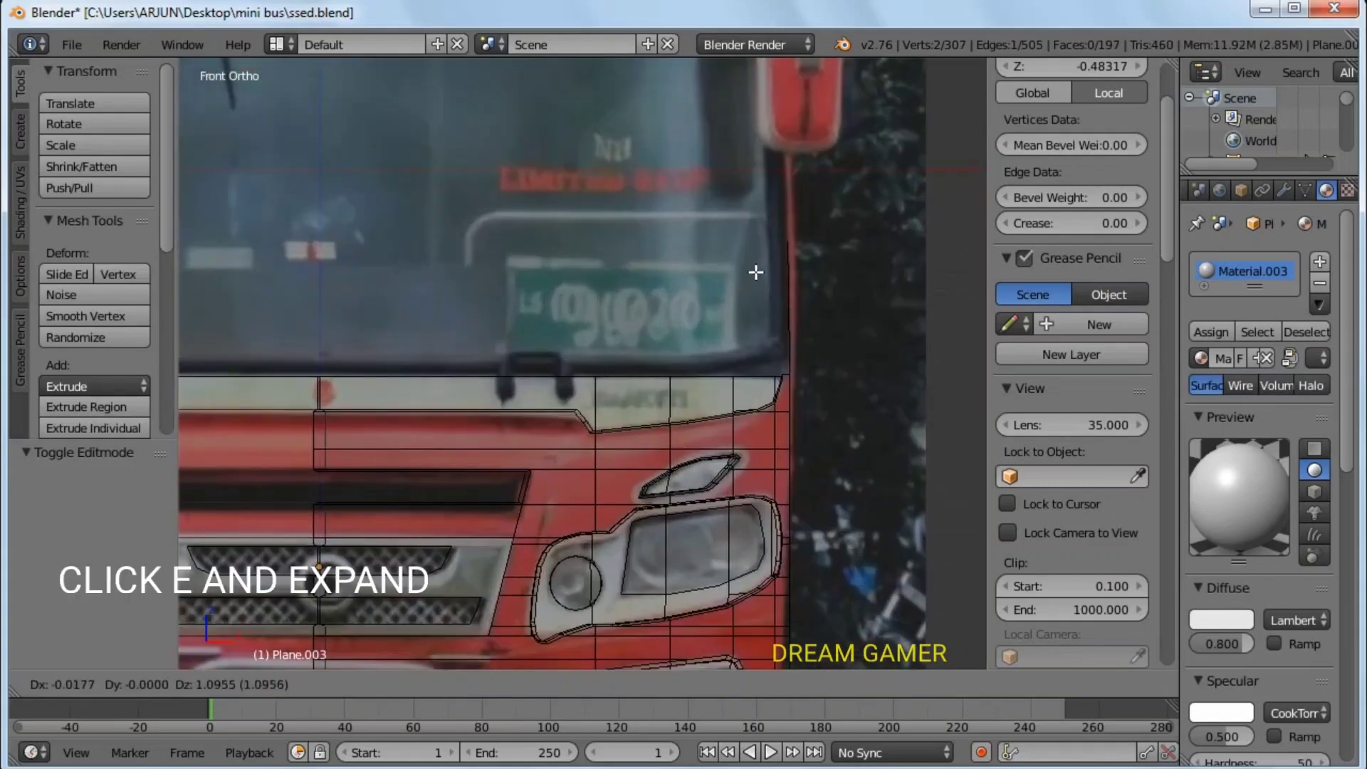
pyautogui.click(753, 269)
pyautogui.moveTo(789, 411)
pyautogui.mouseDown(button='middle')
pyautogui.moveTo(752, 409)
pyautogui.moveTo(678, 370)
pyautogui.moveTo(693, 371)
pyautogui.mouseUp(button='middle')
pyautogui.press('KP_1')
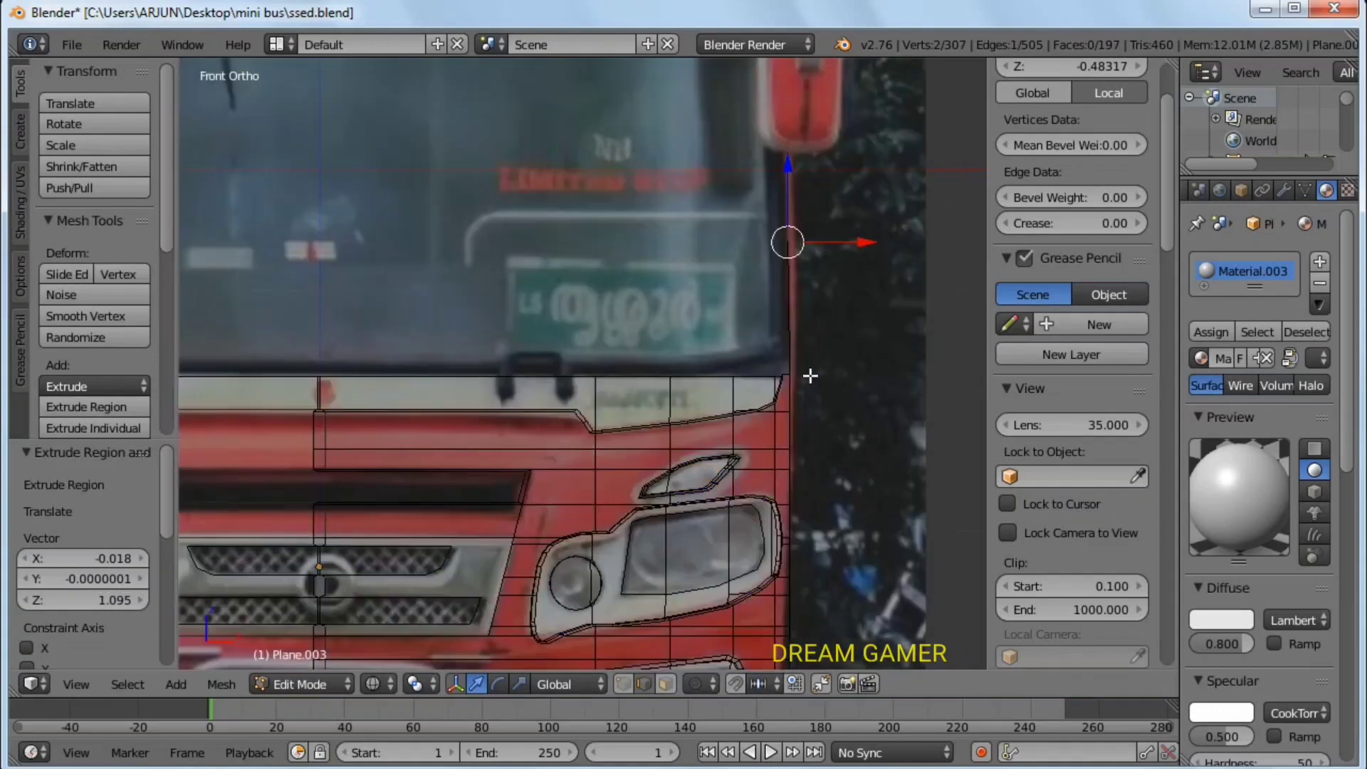
# Extrude three more edge segments up the right pillar to the top corner.
pyautogui.keyDown('shift'); pyautogui.moveTo(825, 346); pyautogui.dragTo(817, 567, button='middle'); pyautogui.keyUp('shift')
pyautogui.scroll(-1, 816, 568)
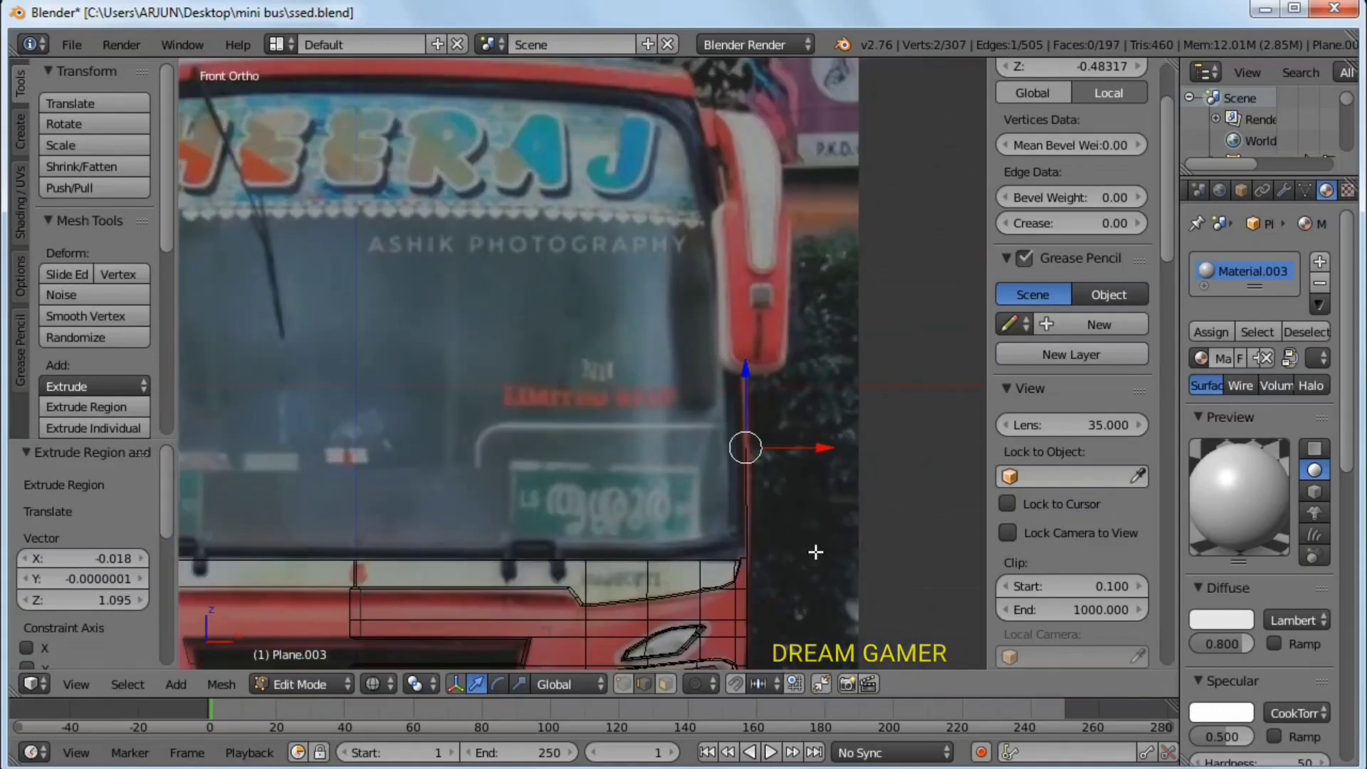
pyautogui.press('e')
pyautogui.click(806, 401)
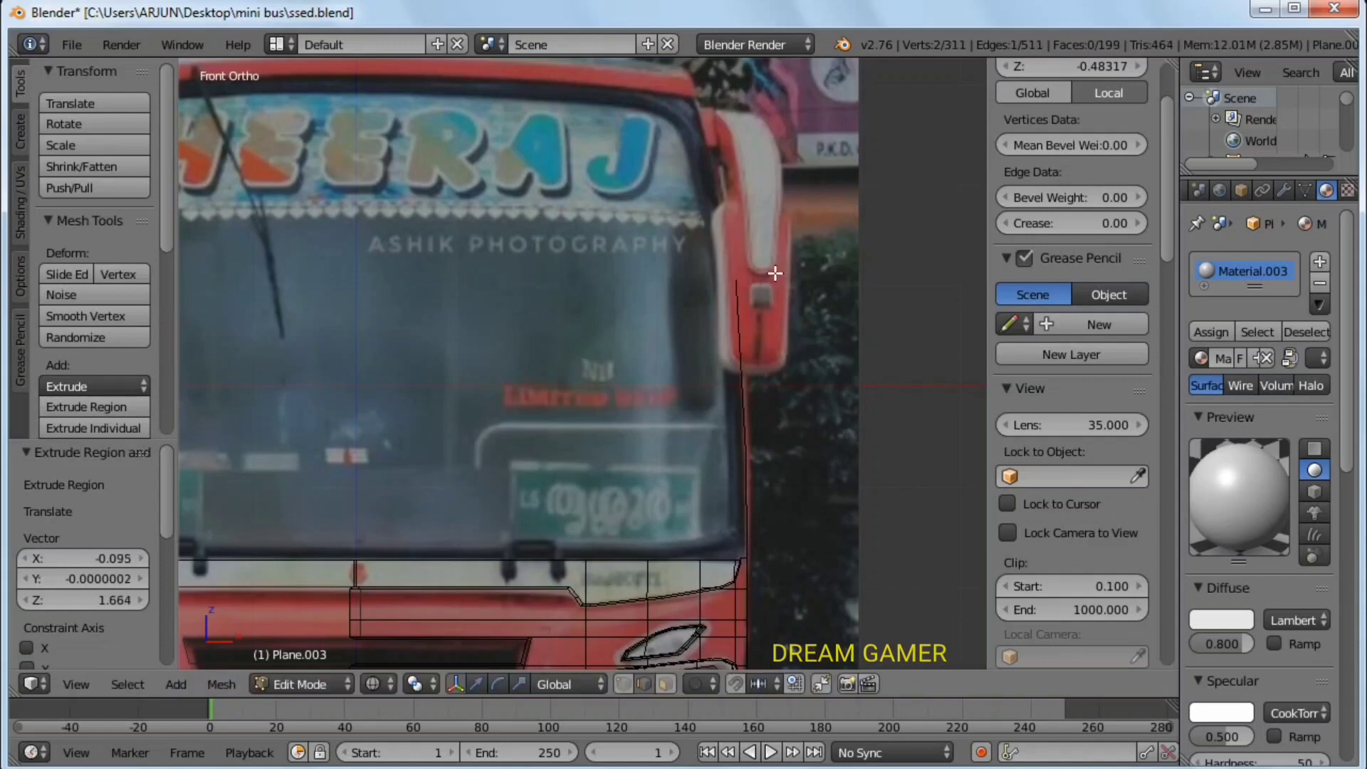
pyautogui.press('e')
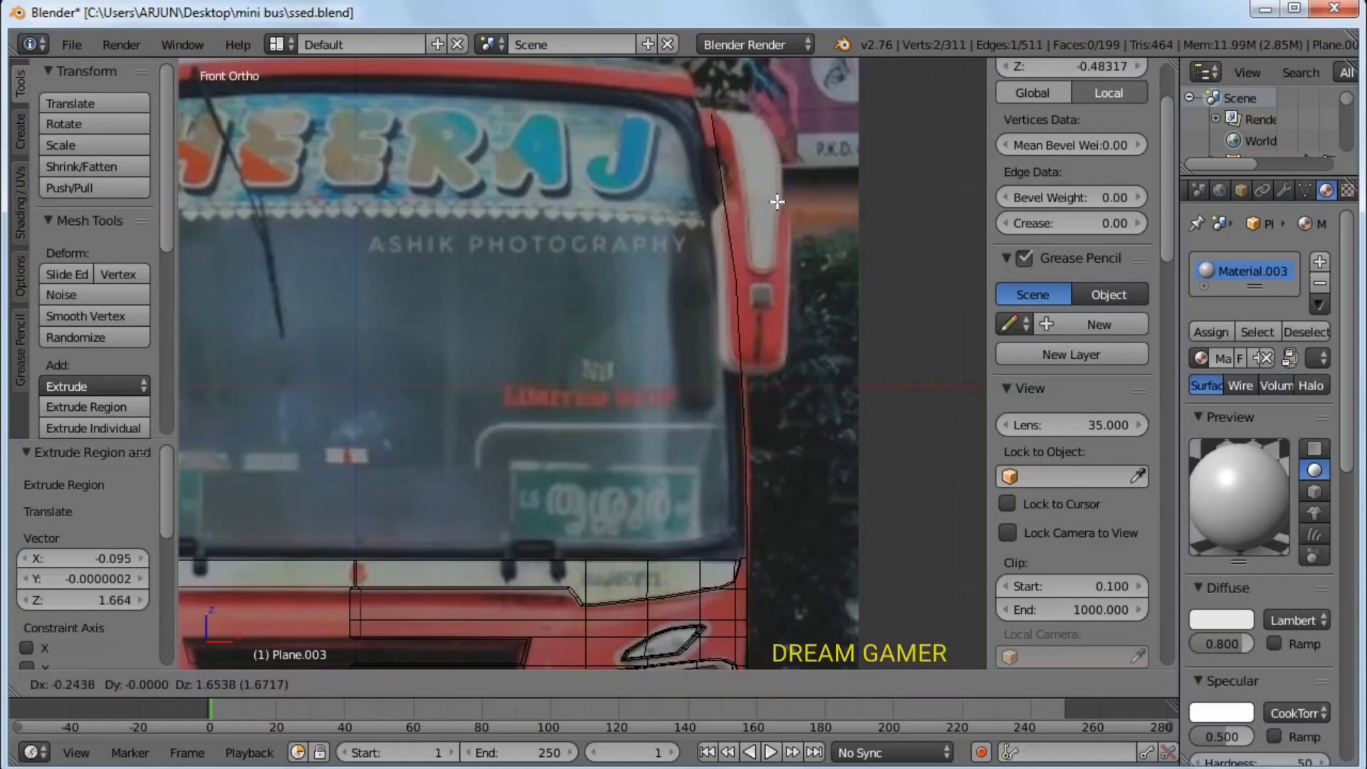
pyautogui.click(783, 260)
pyautogui.press('e')
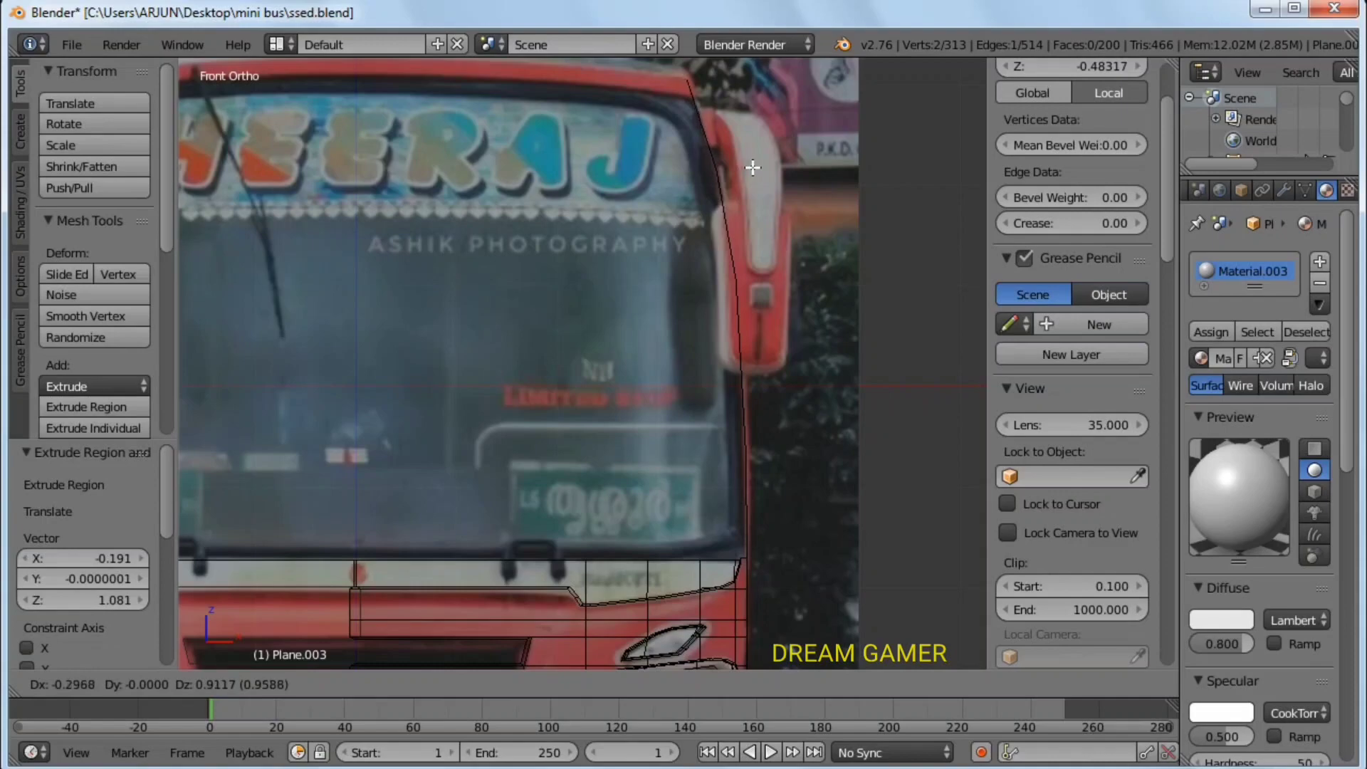
pyautogui.click(757, 172)
# Extrude edge segments across the windshield's top curve.
pyautogui.keyDown('shift'); pyautogui.moveTo(769, 201); pyautogui.dragTo(811, 387, button='middle'); pyautogui.keyUp('shift')
pyautogui.scroll(2, 810, 386)
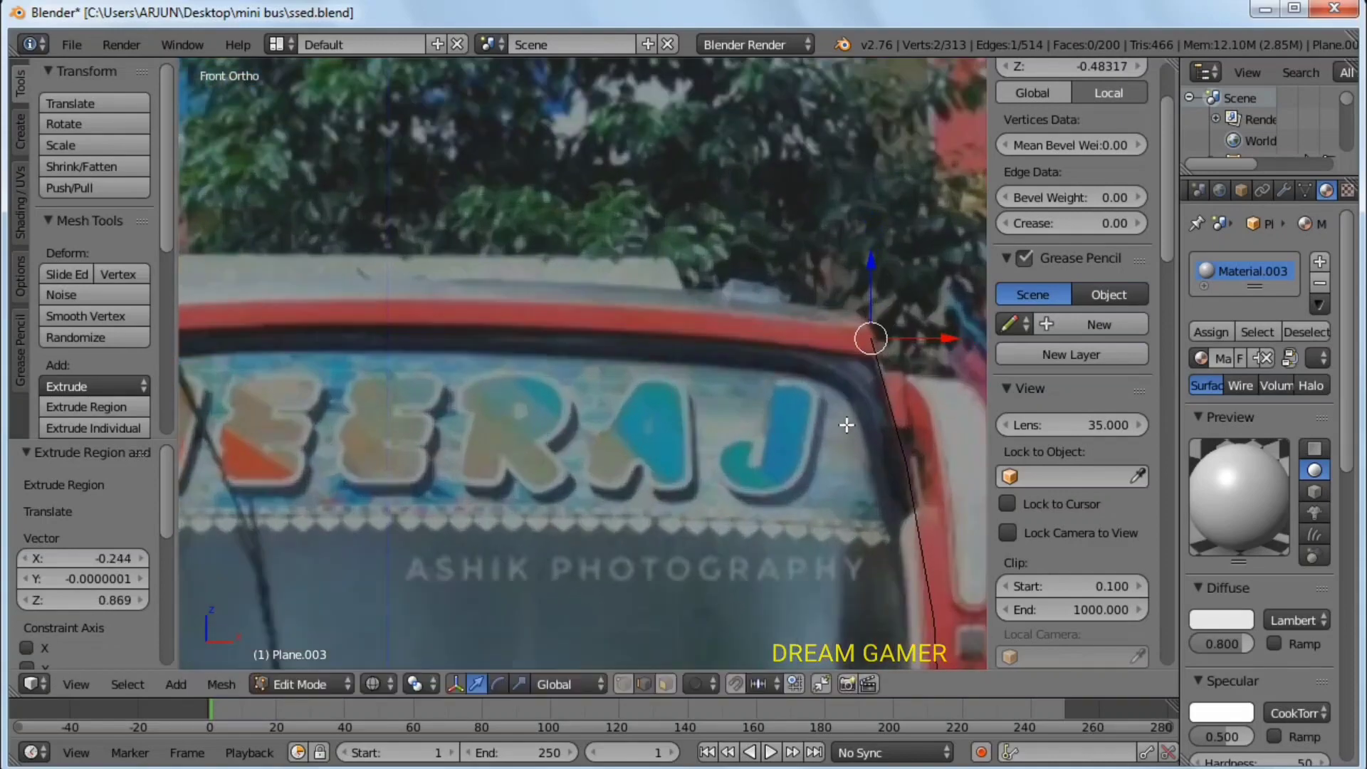
pyautogui.press('e')
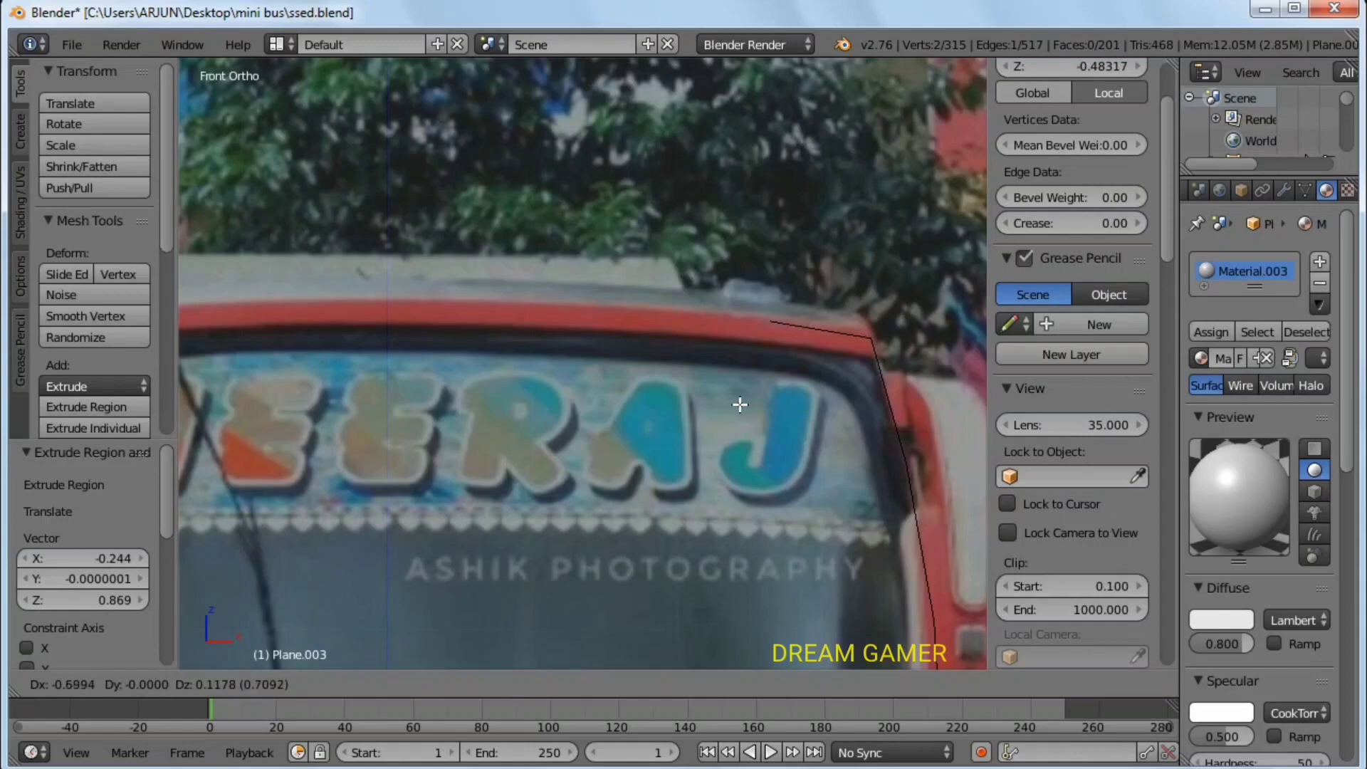
pyautogui.click(673, 399)
pyautogui.press('e')
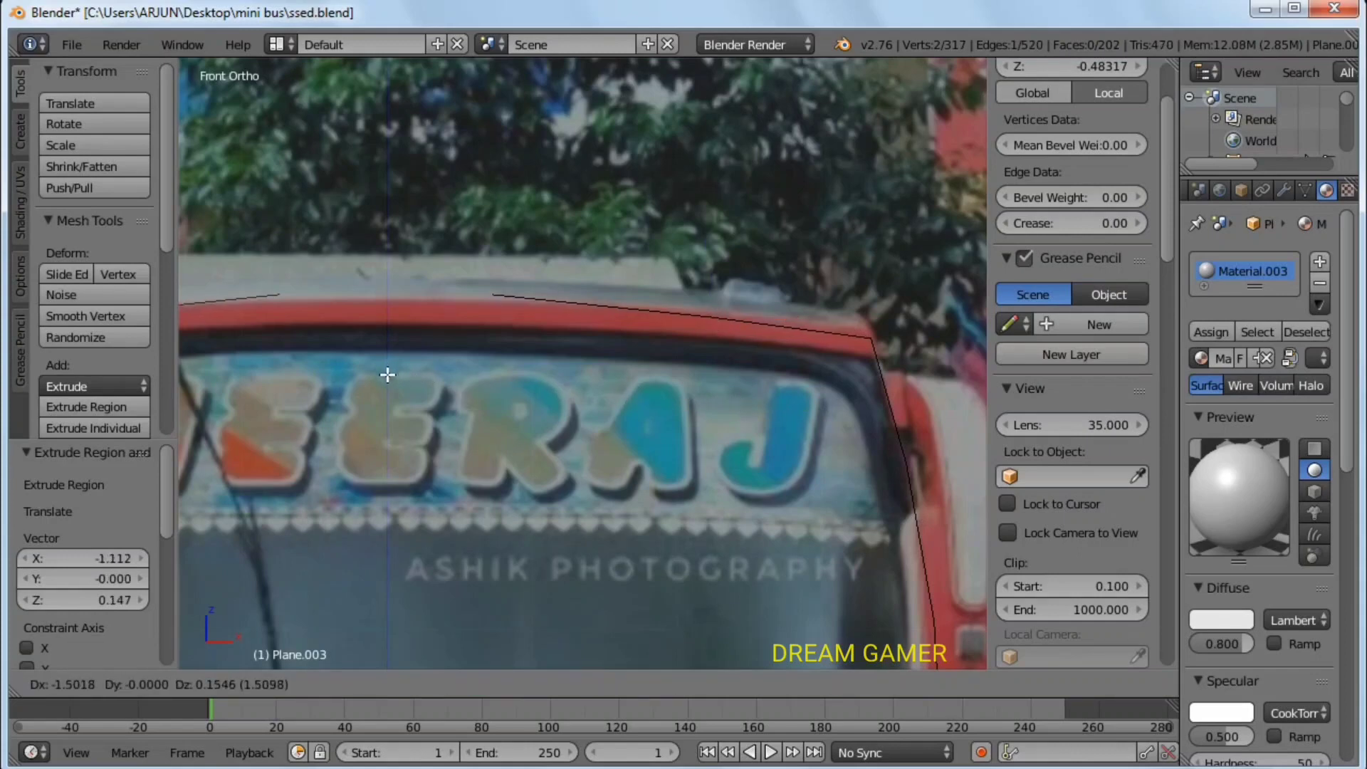
# Extend the top frame strip further left along the X axis.
pyautogui.click(385, 381)
pyautogui.moveTo(385, 382); pyautogui.dragTo(447, 390, button='middle')
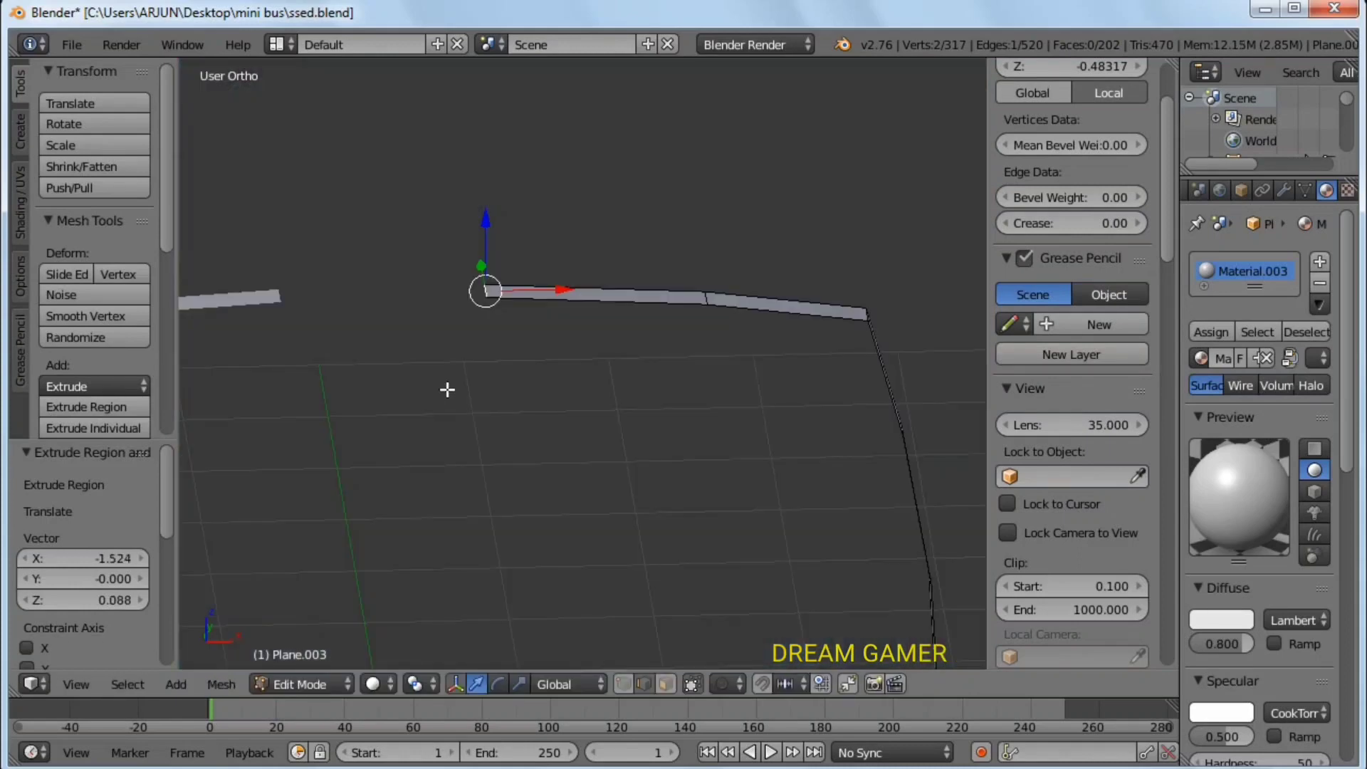
pyautogui.press('e')
pyautogui.press('x')
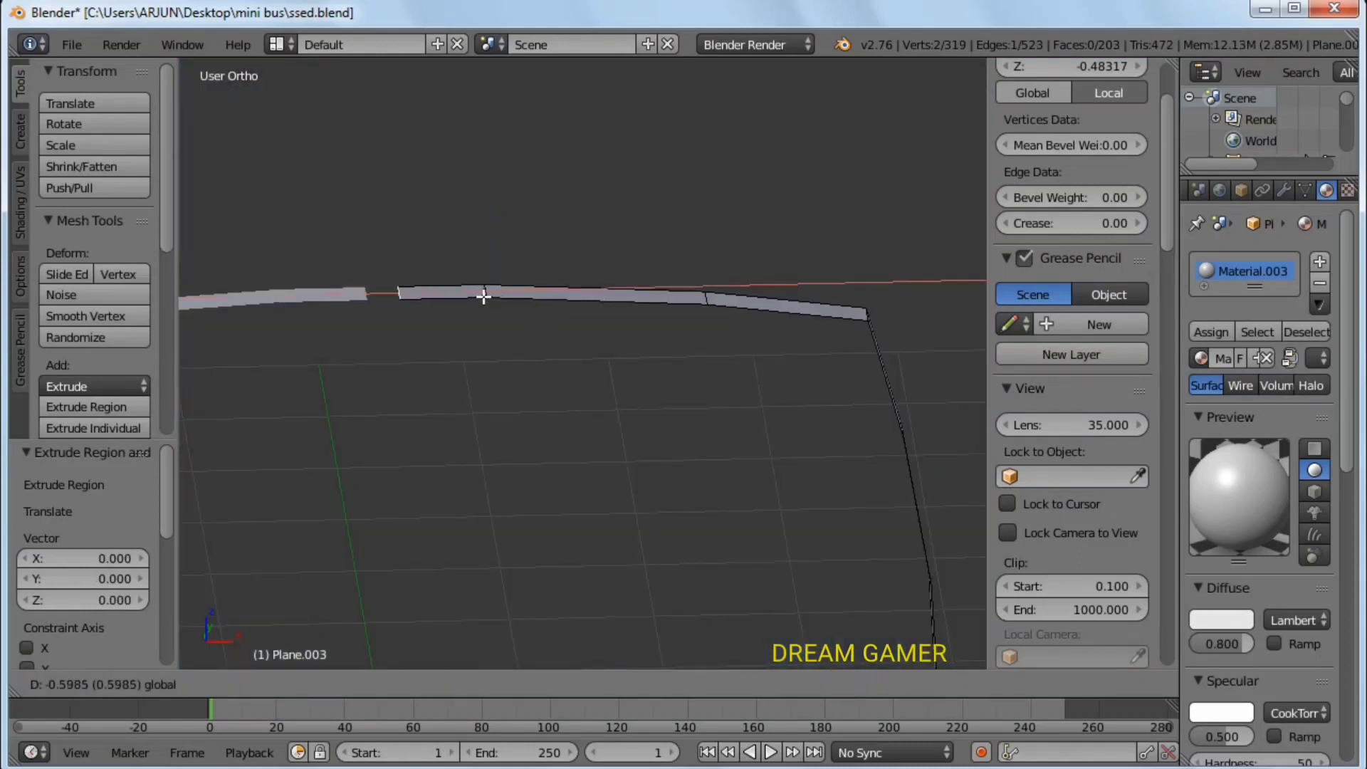
pyautogui.click(474, 295)
# Round the strip's top right corner edge with a 4-segment bevel, then leave edit mode.
pyautogui.moveTo(776, 342)
pyautogui.mouseDown(button='middle')
pyautogui.moveTo(720, 354)
pyautogui.moveTo(793, 310)
pyautogui.mouseUp(button='middle')
pyautogui.rightClick(840, 335)
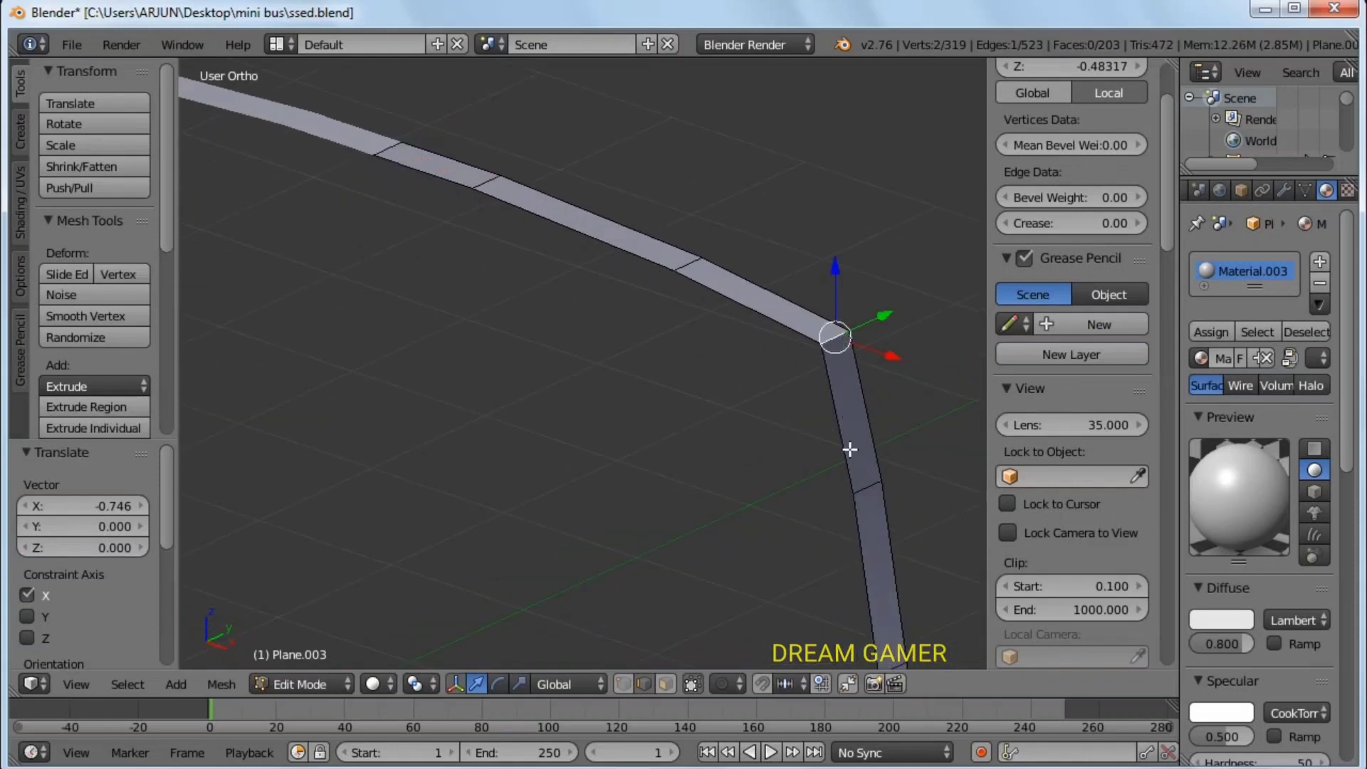
pyautogui.hotkey('ctrl', 'b')
pyautogui.scroll(2, 894, 484)
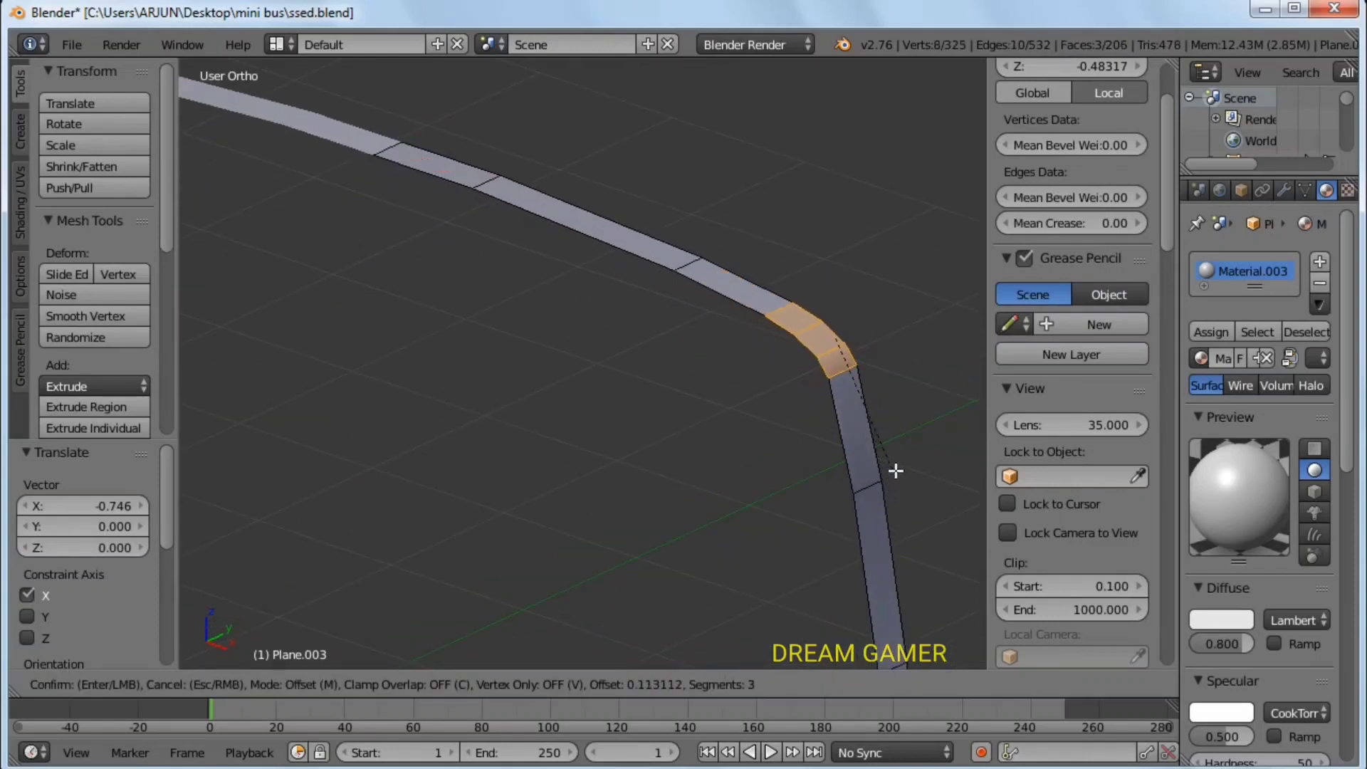
pyautogui.scroll(1, 897, 472)
pyautogui.click(900, 472)
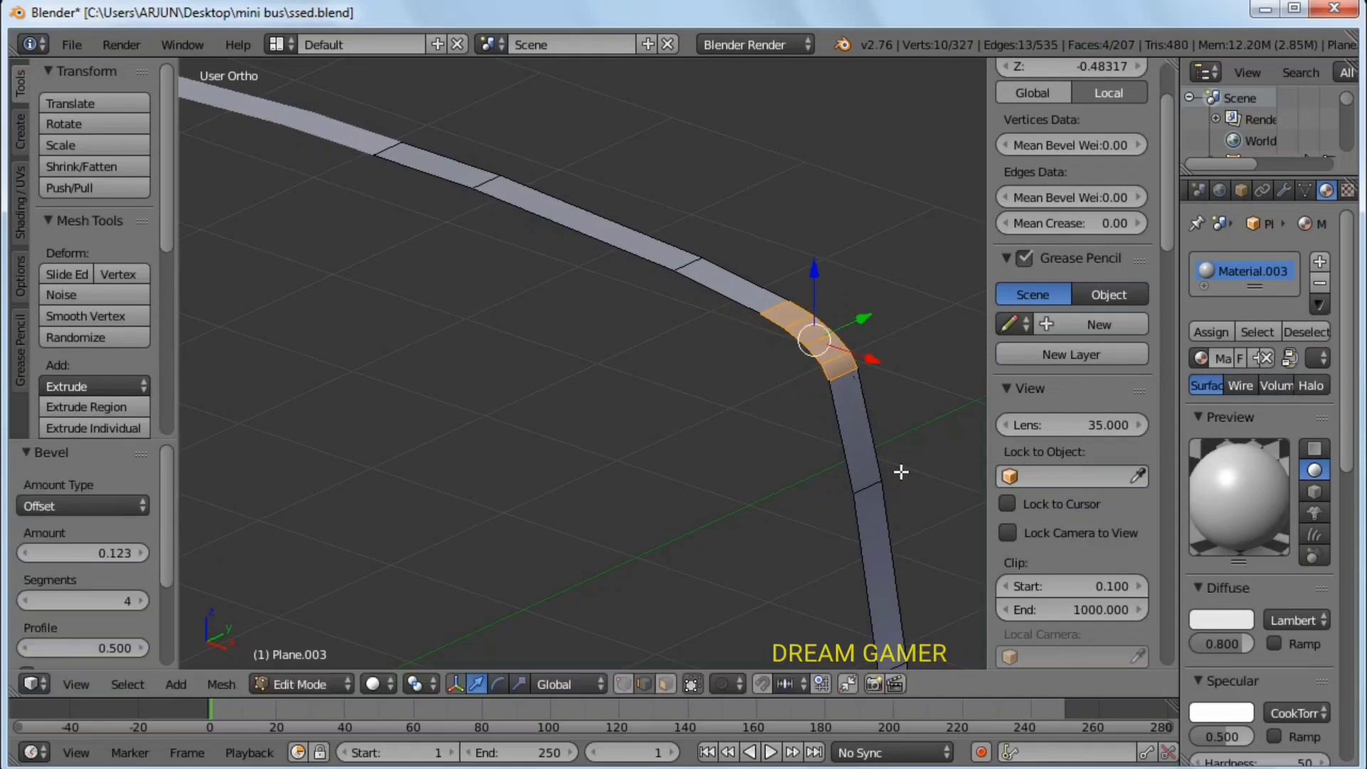
pyautogui.scroll(-3, 862, 388)
pyautogui.press('Tab')
pyautogui.moveTo(717, 437)
pyautogui.mouseDown(button='middle')
pyautogui.moveTo(773, 437)
pyautogui.moveTo(702, 475)
pyautogui.mouseUp(button='middle')
# In edit mode, select the edge path running up the frame's side and across its top.
pyautogui.press('Tab')
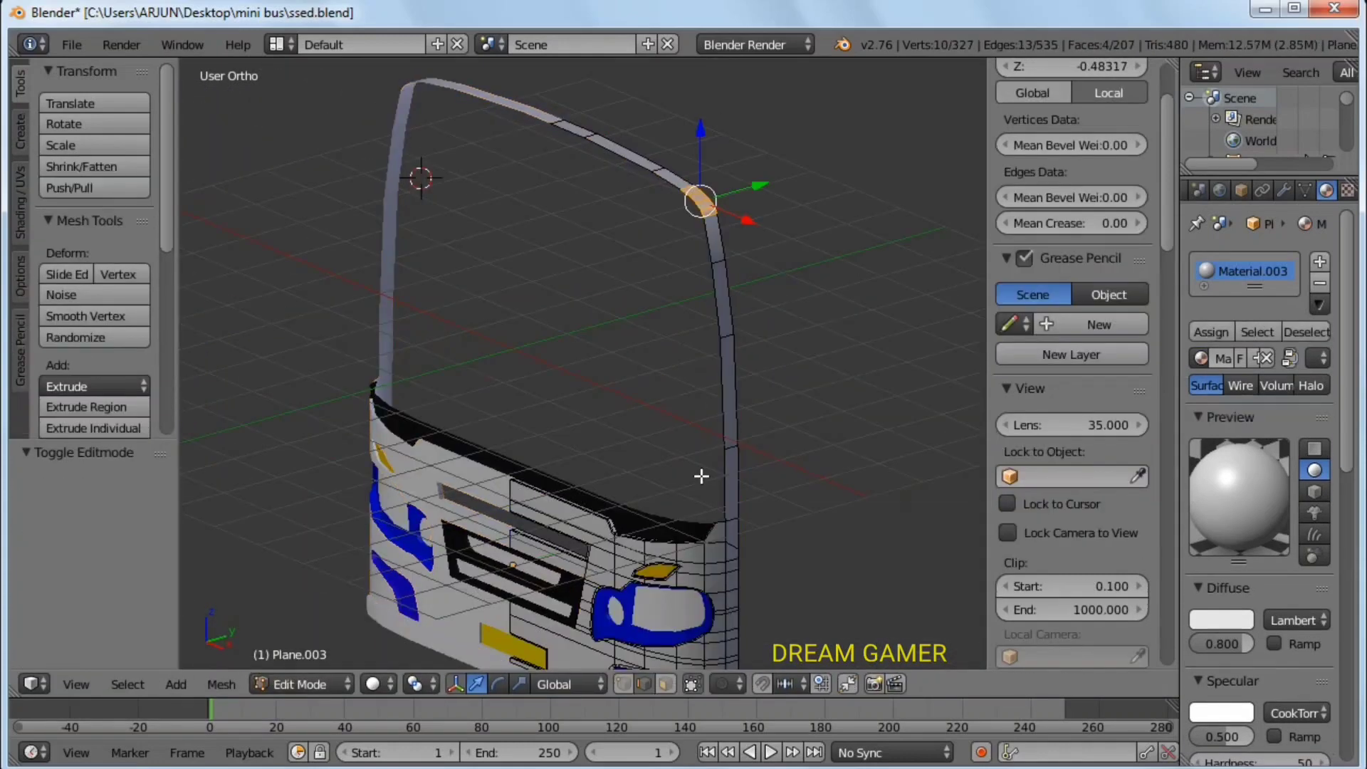
pyautogui.rightClick(703, 454)
pyautogui.keyDown('shift'); pyautogui.rightClick(551, 137); pyautogui.keyUp('shift')
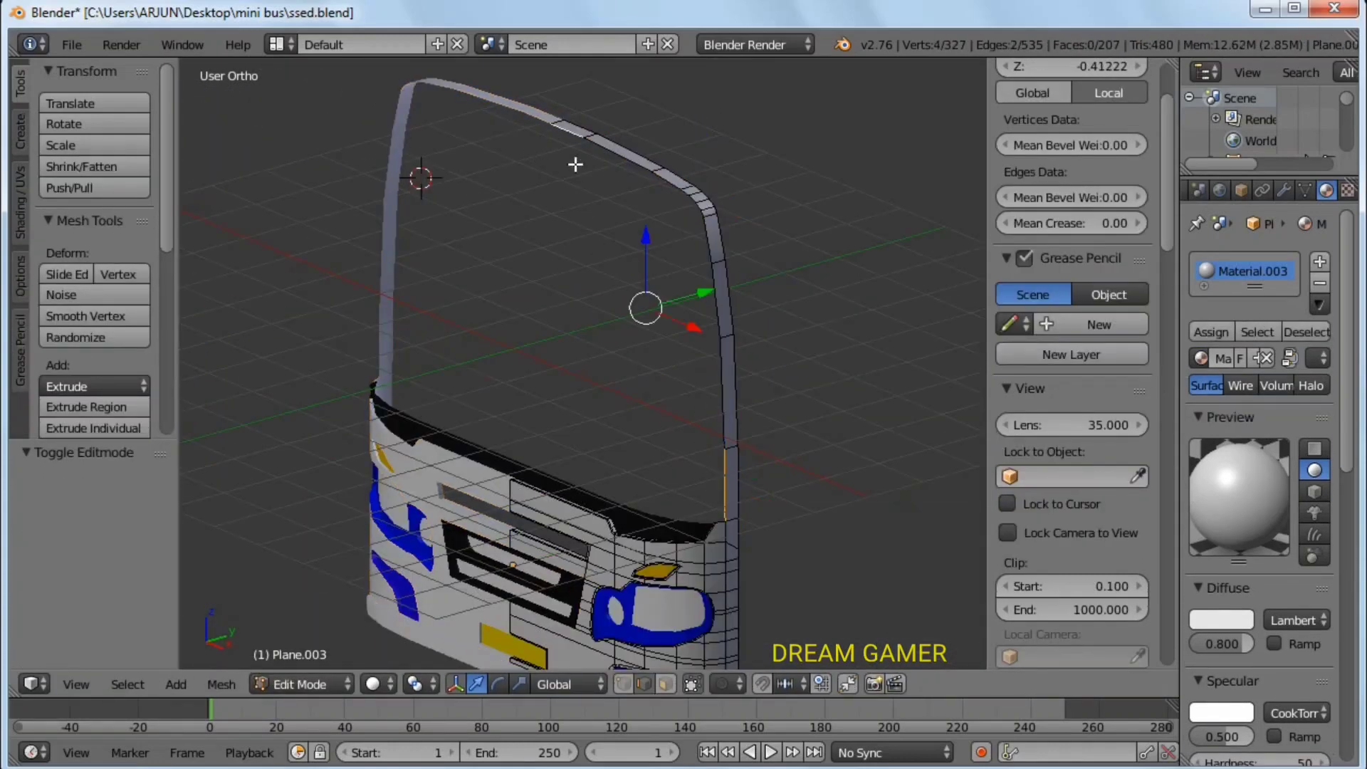
pyautogui.keyDown('ctrl'); pyautogui.click(721, 430); pyautogui.keyUp('ctrl')
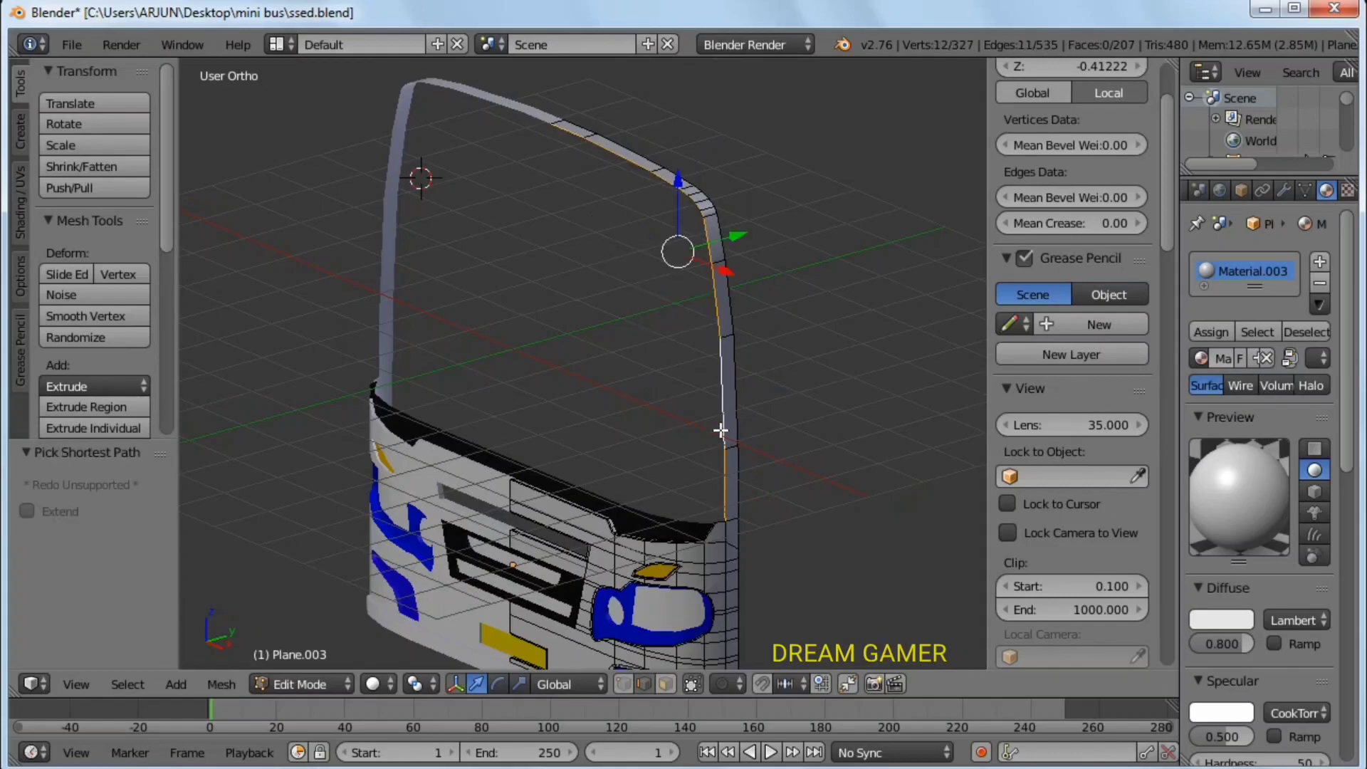
pyautogui.scroll(2, 752, 464)
pyautogui.scroll(-2, 773, 486)
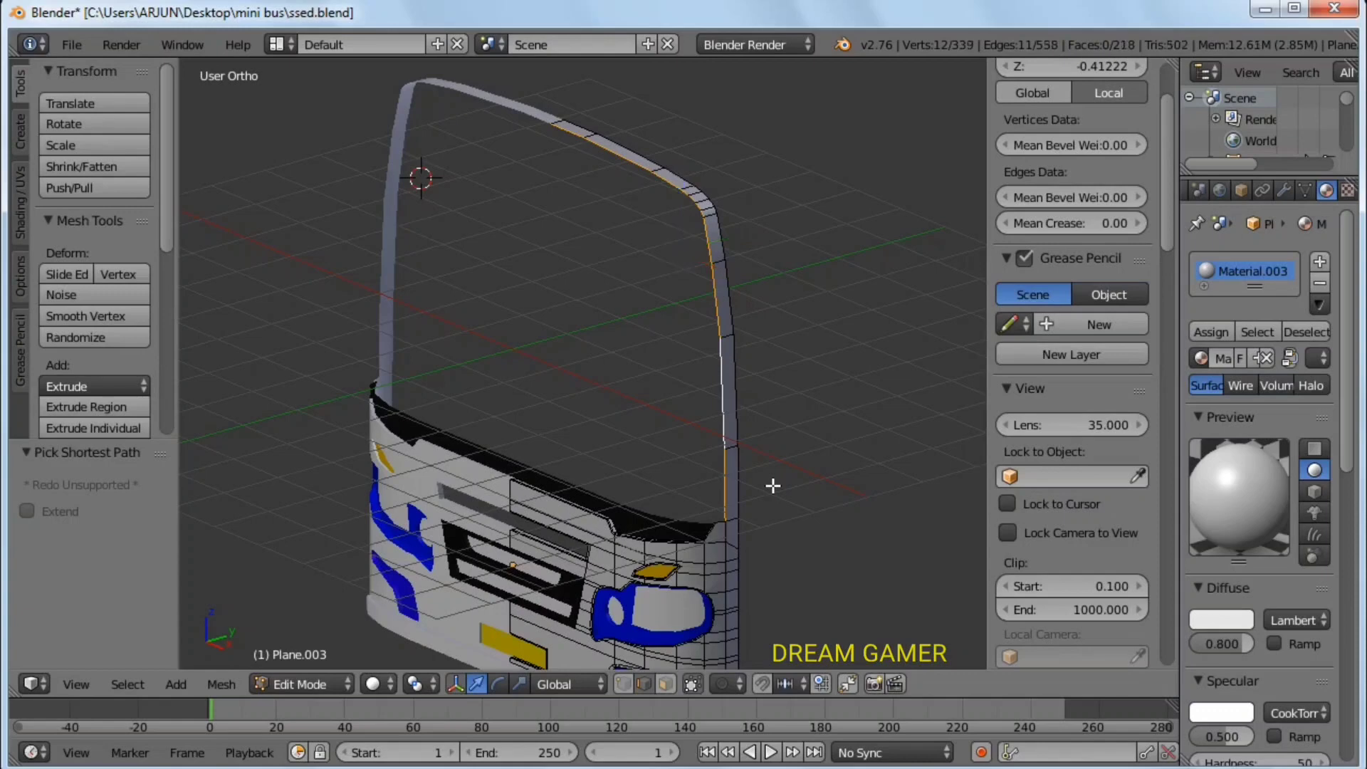
# Extrude those edges, shrink them slightly, and offset them twice along Y into an inner lip.
pyautogui.press('e')
pyautogui.rightClick(773, 483)
pyautogui.press('s')
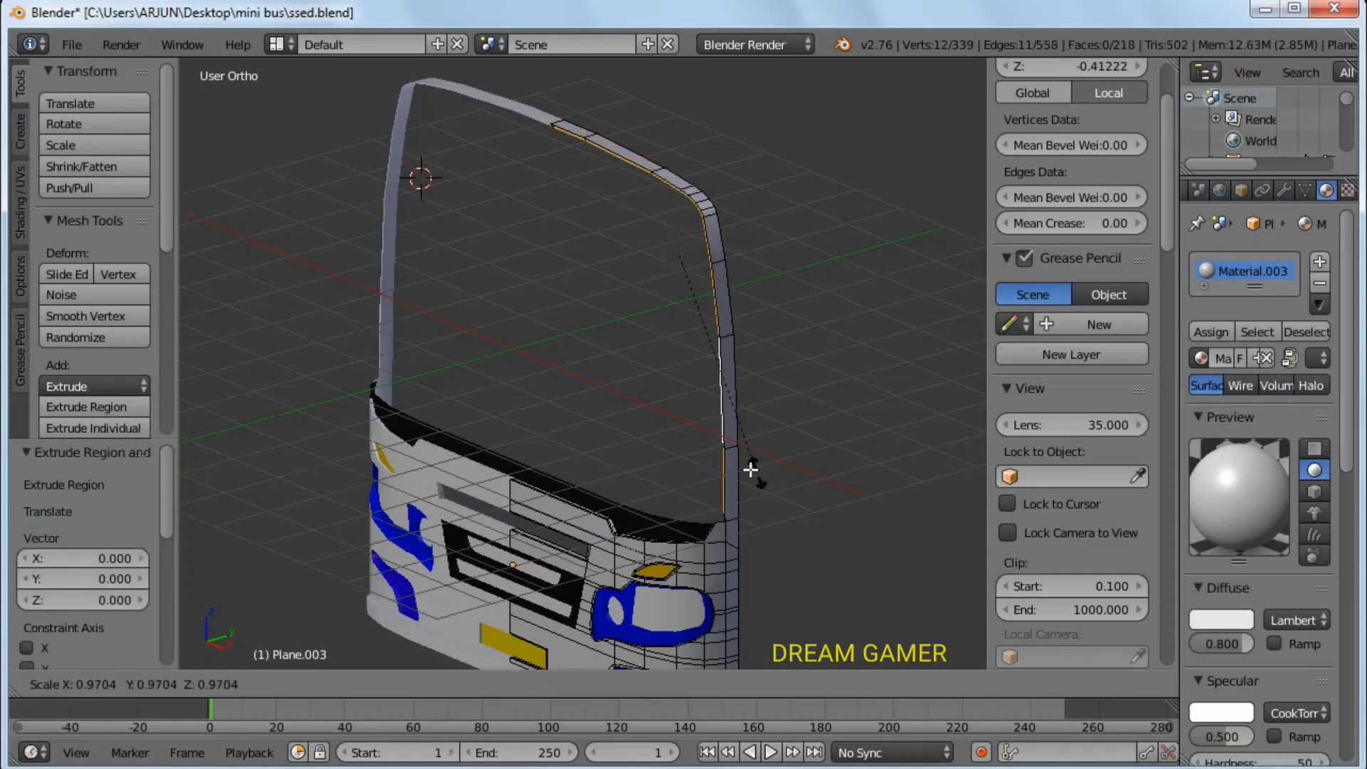
pyautogui.click(745, 468)
pyautogui.scroll(1, 745, 469)
pyautogui.press('g')
pyautogui.press('y')
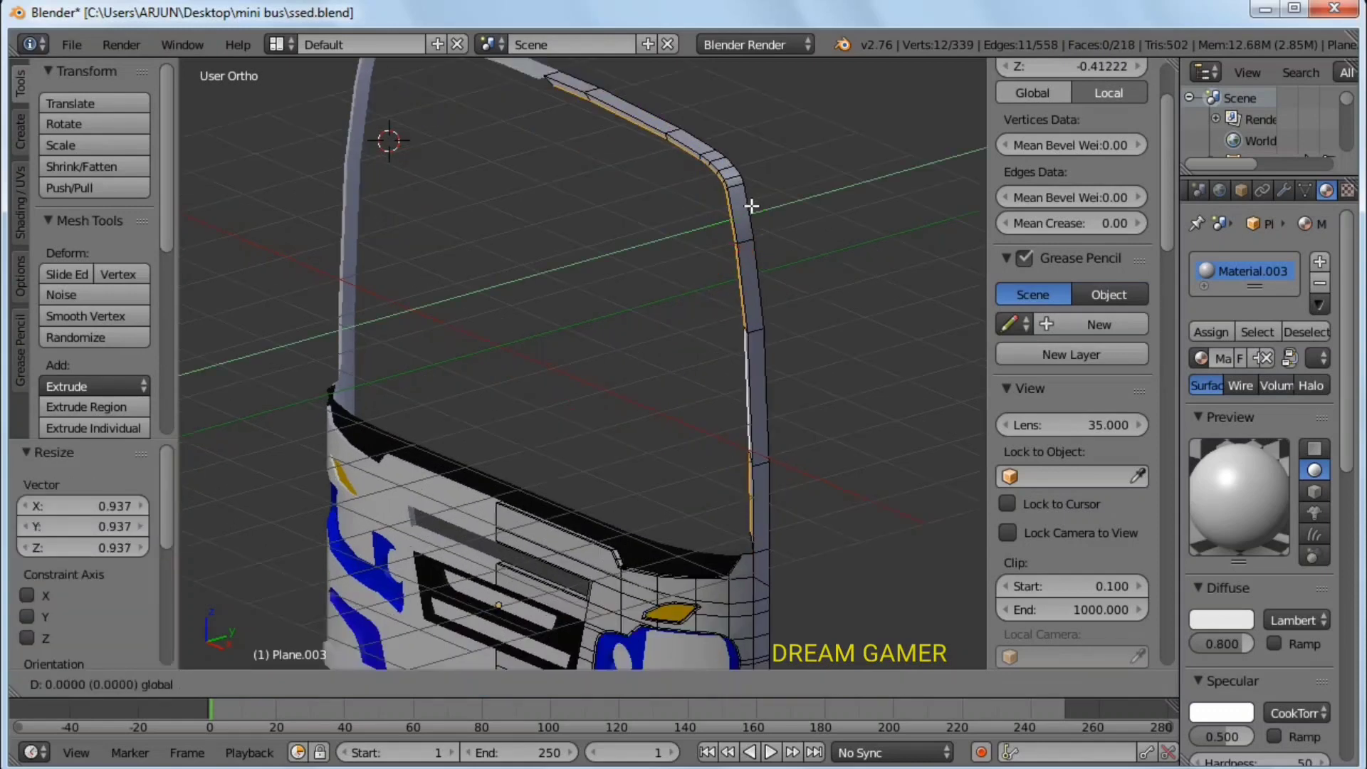
pyautogui.click(748, 206)
pyautogui.press('g')
pyautogui.press('y')
pyautogui.click(750, 206)
# Lower the frame's bottom corner vertex along Z so the pillar meets the front panel.
pyautogui.scroll(2, 751, 206)
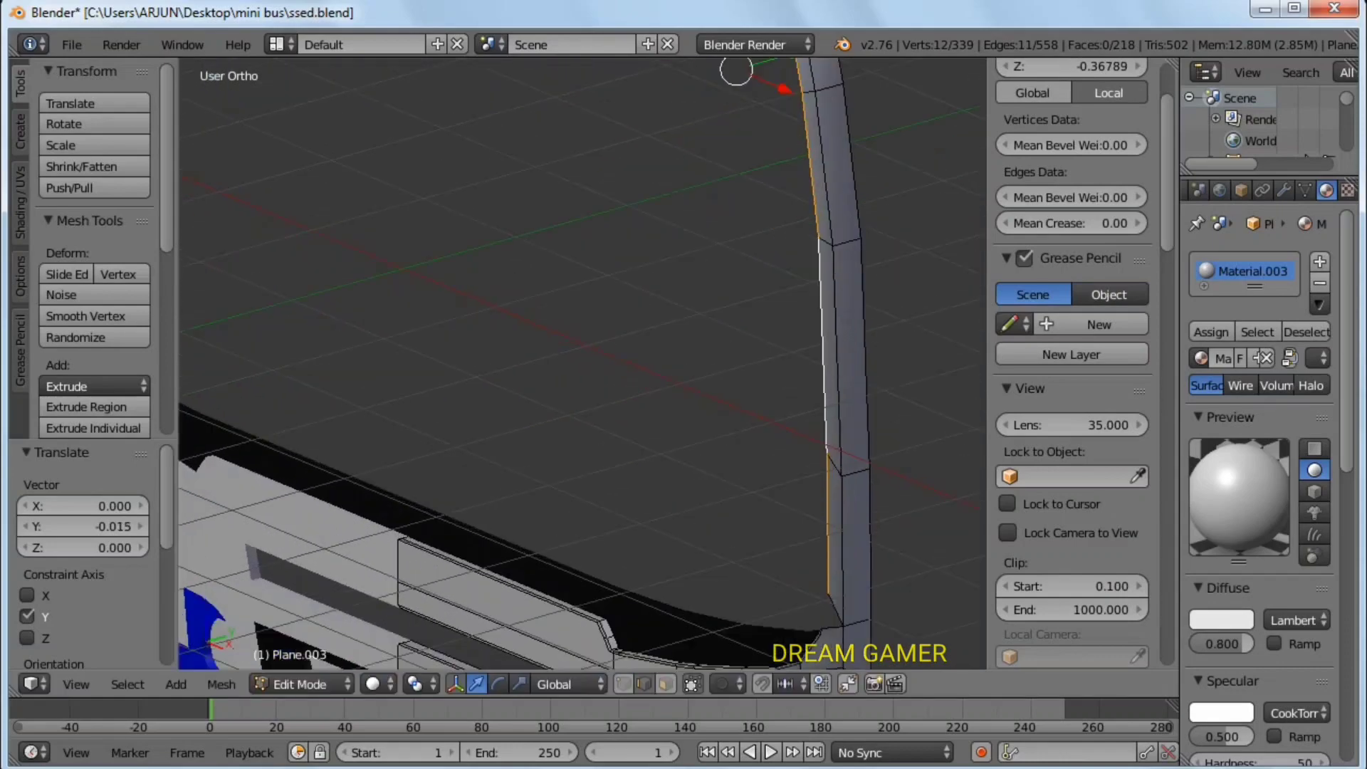
pyautogui.scroll(-2, 766, 423)
pyautogui.scroll(-1, 769, 434)
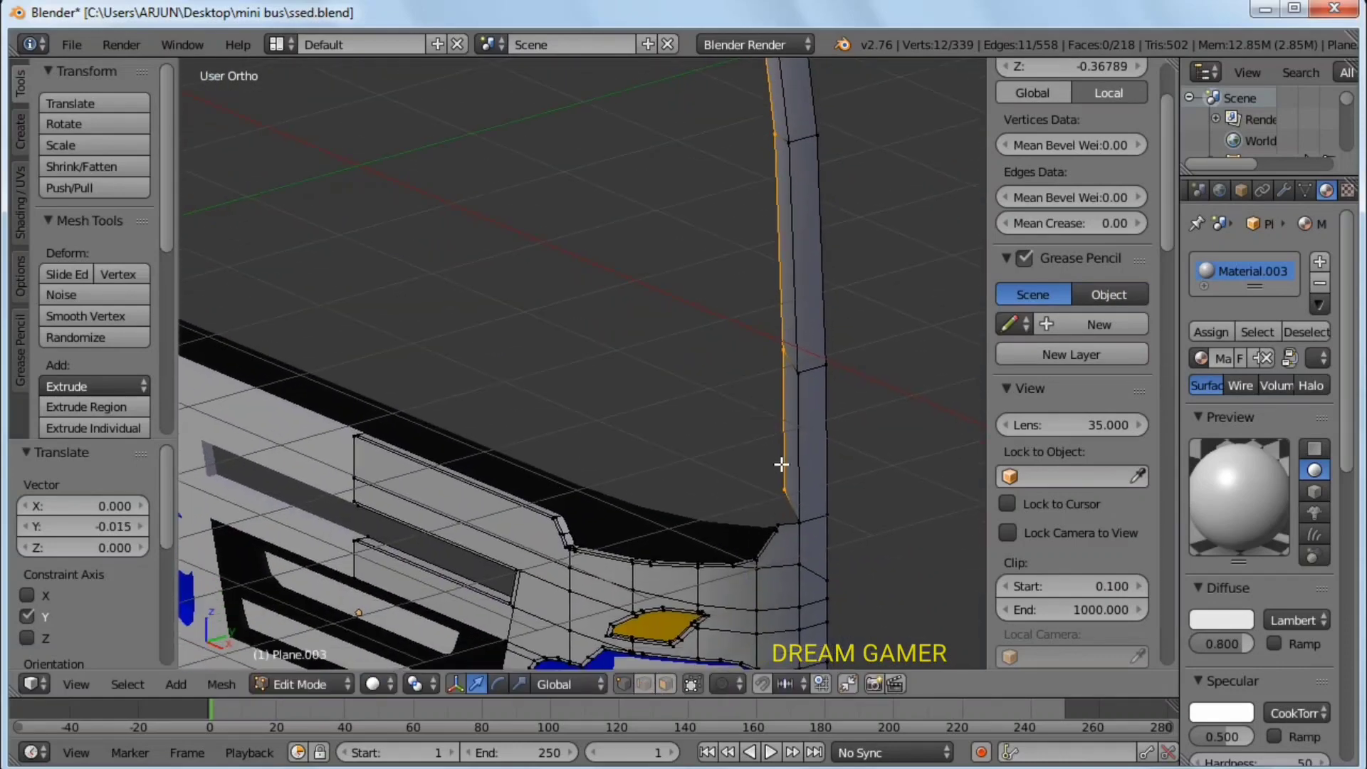
pyautogui.rightClick(784, 489)
pyautogui.press('g')
pyautogui.press('z')
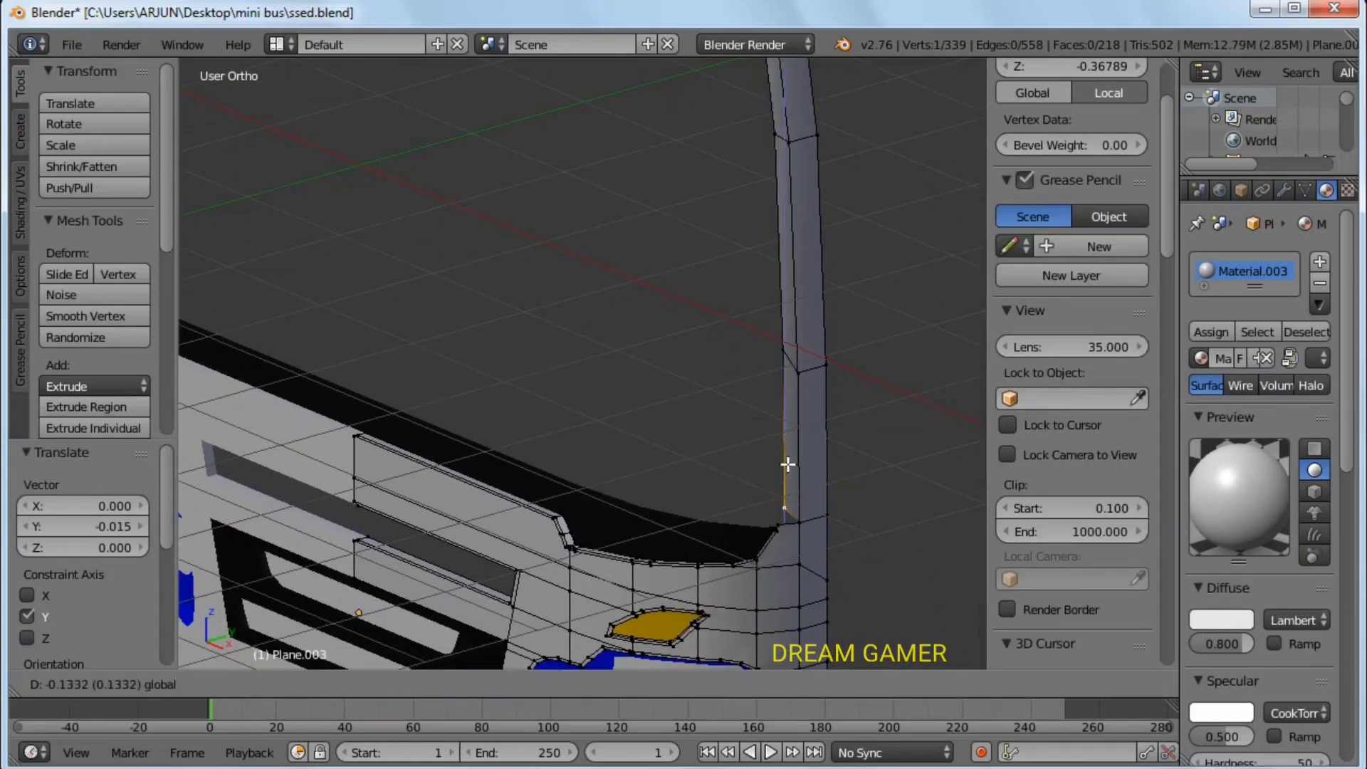
pyautogui.click(787, 467)
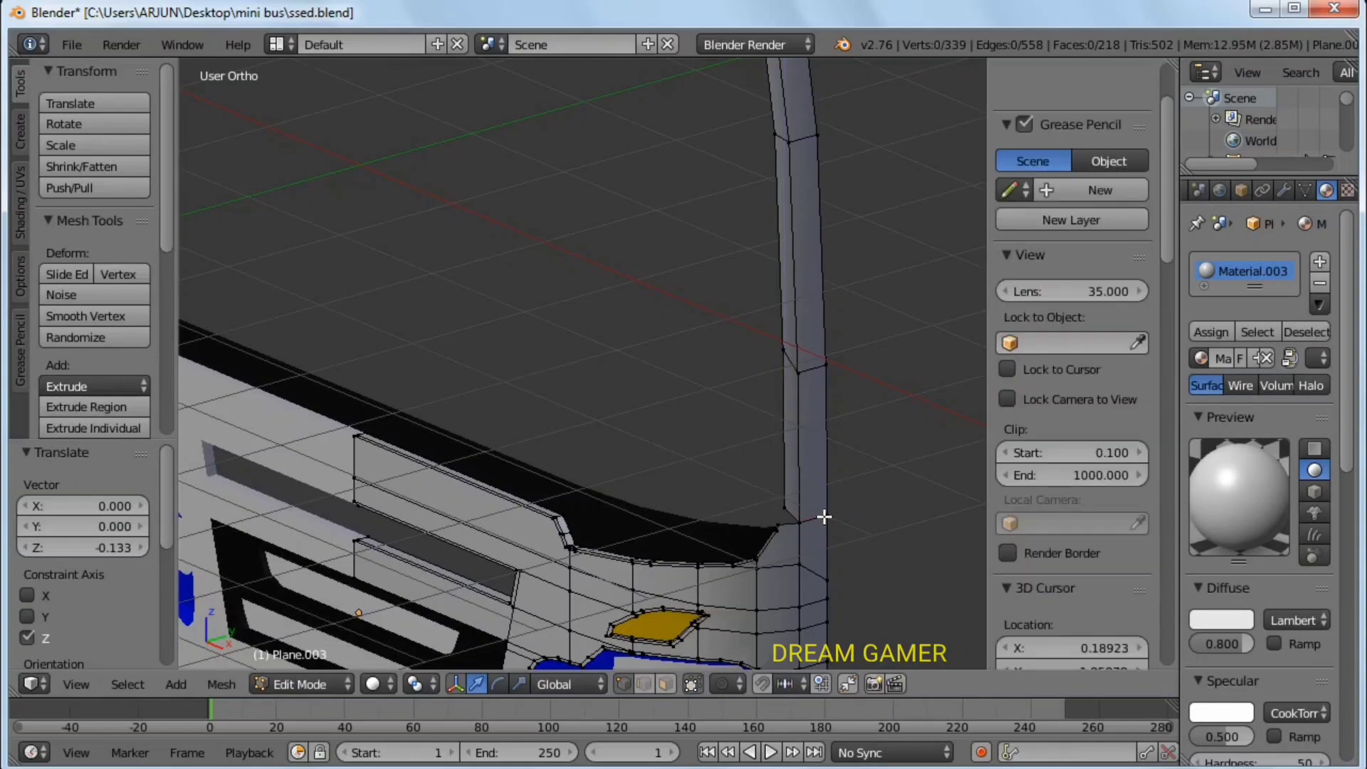
pyautogui.press('g')
pyautogui.press('z')
pyautogui.click(787, 487)
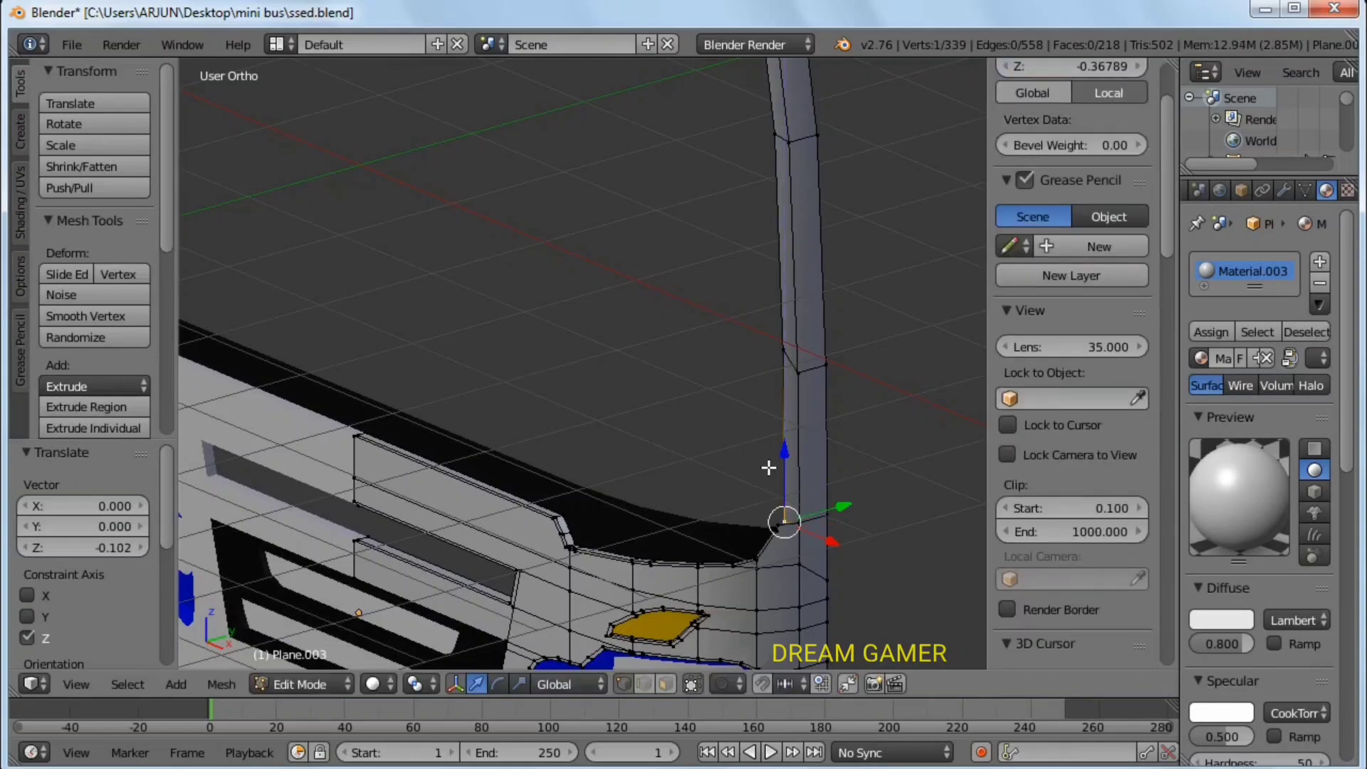
# Add an edge loop near the top of the windshield frame.
pyautogui.moveTo(772, 467)
pyautogui.mouseDown(button='middle')
pyautogui.moveTo(683, 296)
pyautogui.moveTo(699, 306)
pyautogui.mouseUp(button='middle')
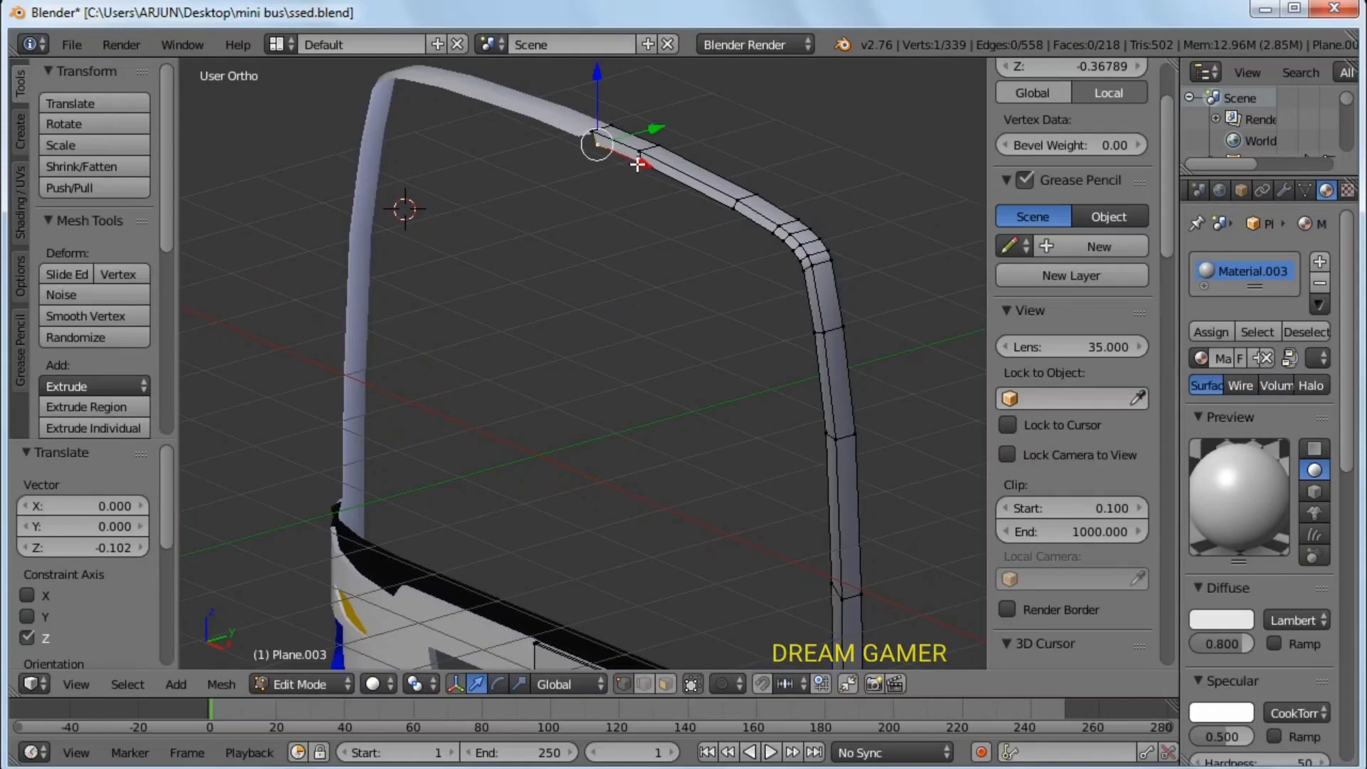
pyautogui.click(606, 166)
pyautogui.click(625, 192)
pyautogui.press('Tab')
# In object mode, check the finished frame against the bus photo in front view.
pyautogui.moveTo(697, 286)
pyautogui.mouseDown(button='middle')
pyautogui.moveTo(805, 264)
pyautogui.moveTo(557, 299)
pyautogui.moveTo(669, 285)
pyautogui.mouseUp(button='middle')
pyautogui.press('a')
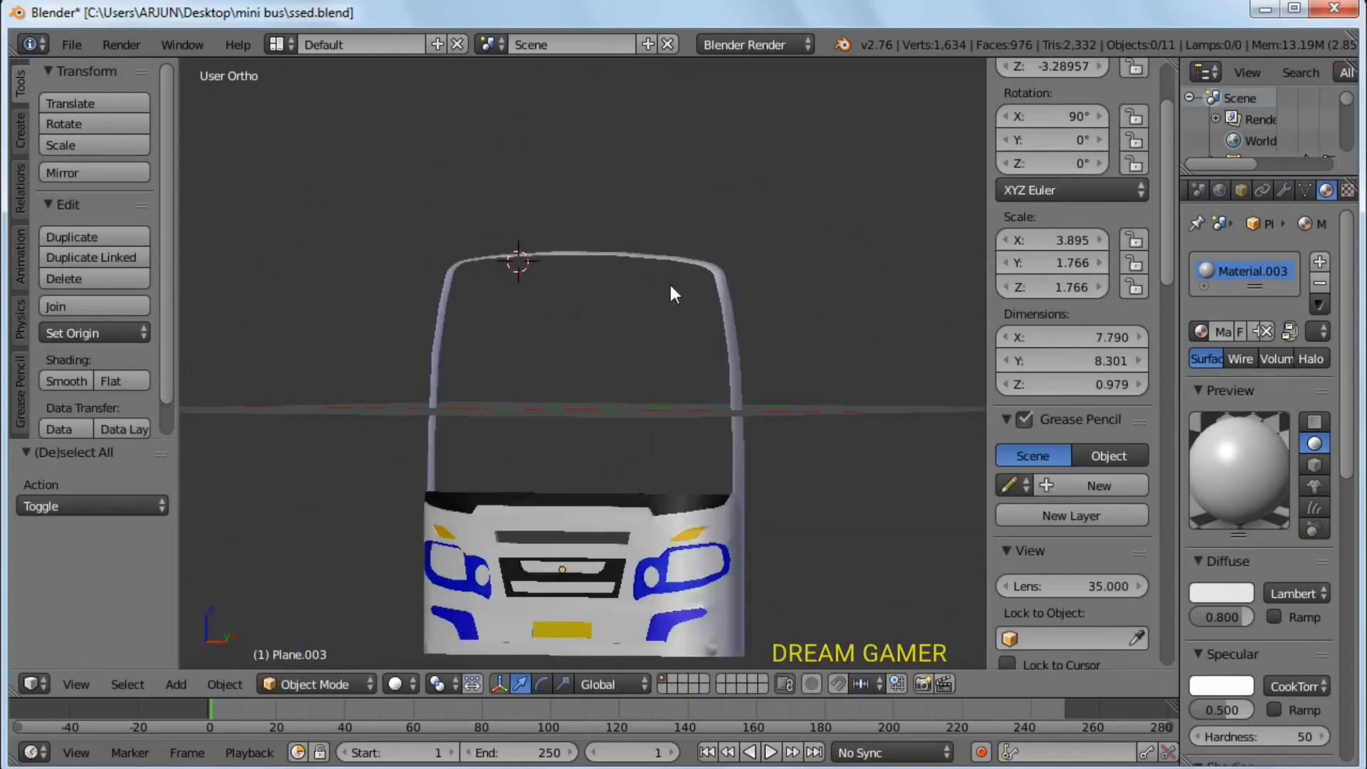
pyautogui.press('KP_1')
pyautogui.scroll(-5, 742, 386)
pyautogui.scroll(3, 719, 415)
pyautogui.scroll(2, 719, 407)
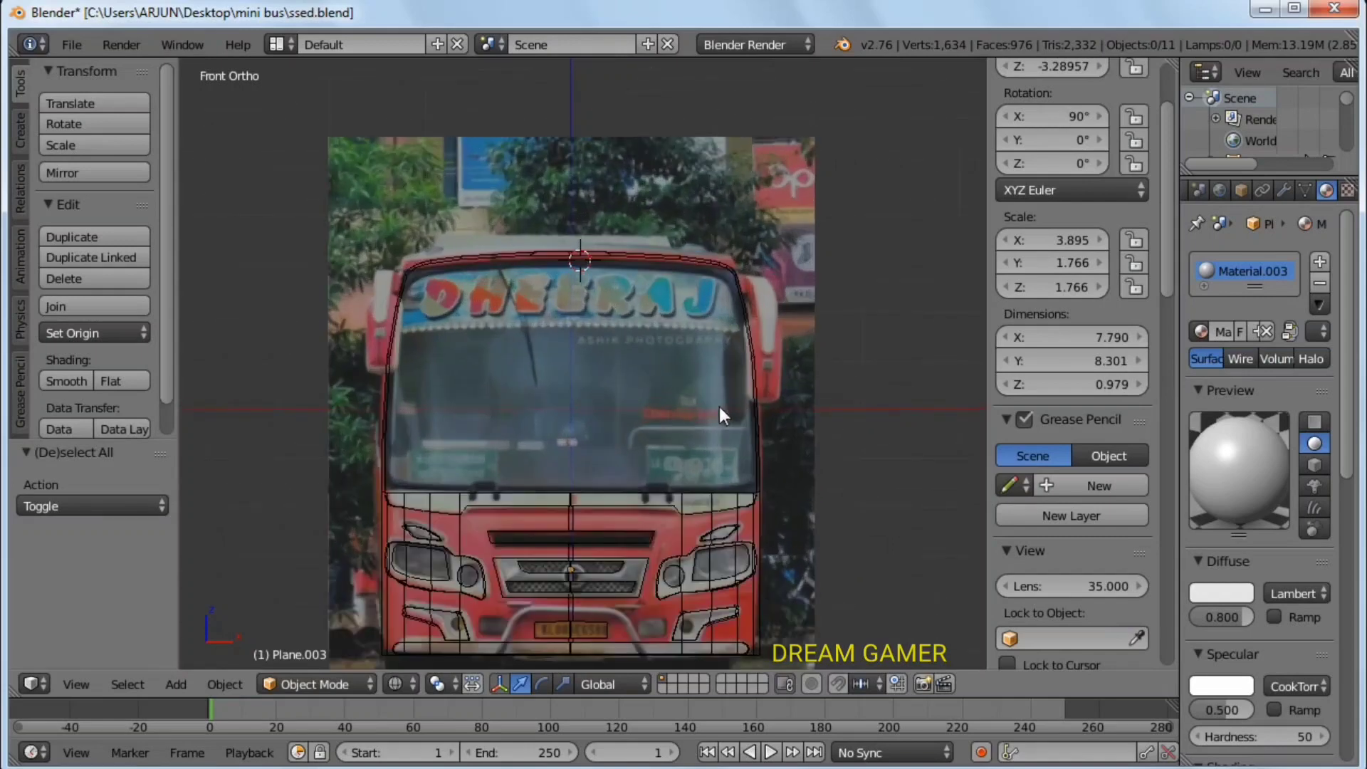
pyautogui.scroll(-2, 719, 406)
pyautogui.scroll(2, 720, 406)
pyautogui.moveTo(719, 406); pyautogui.dragTo(696, 405, button='middle')
pyautogui.scroll(-2, 694, 400)
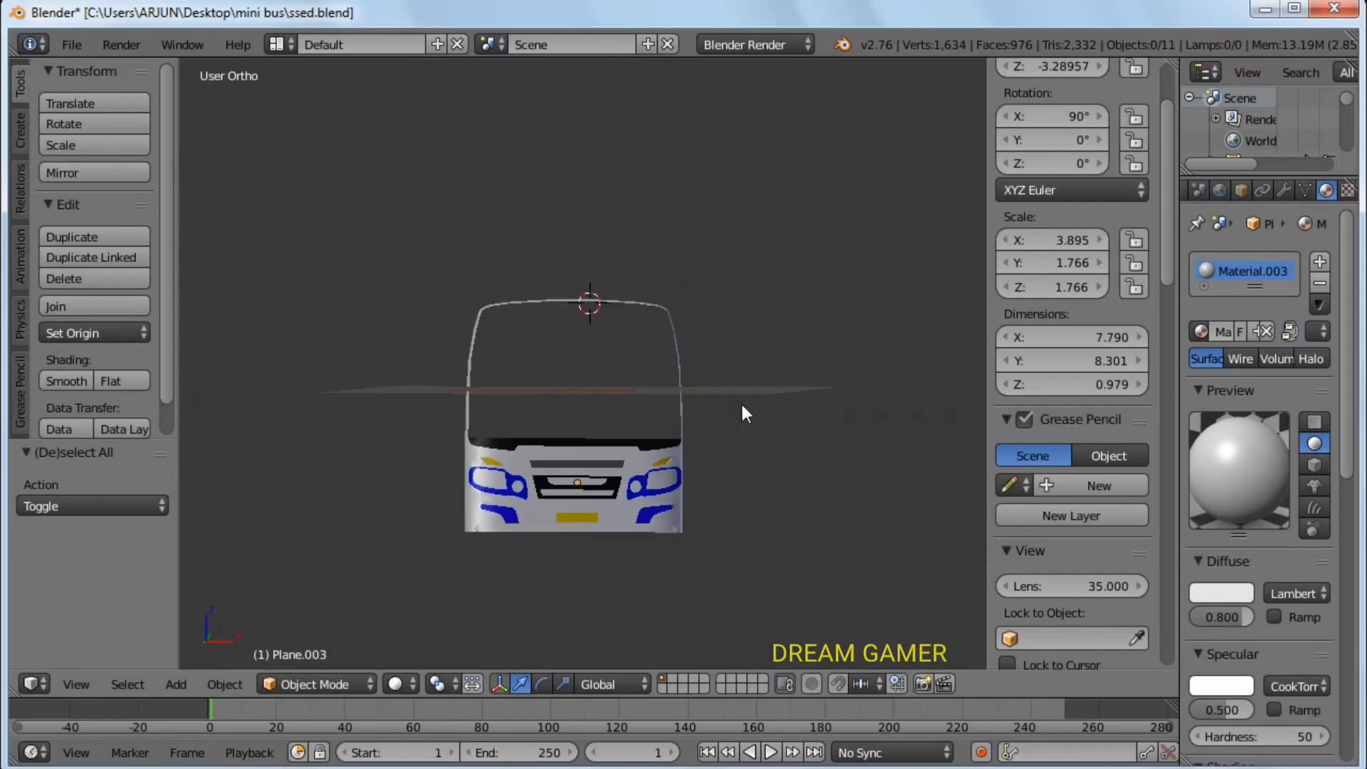
pyautogui.scroll(-1, 707, 300)
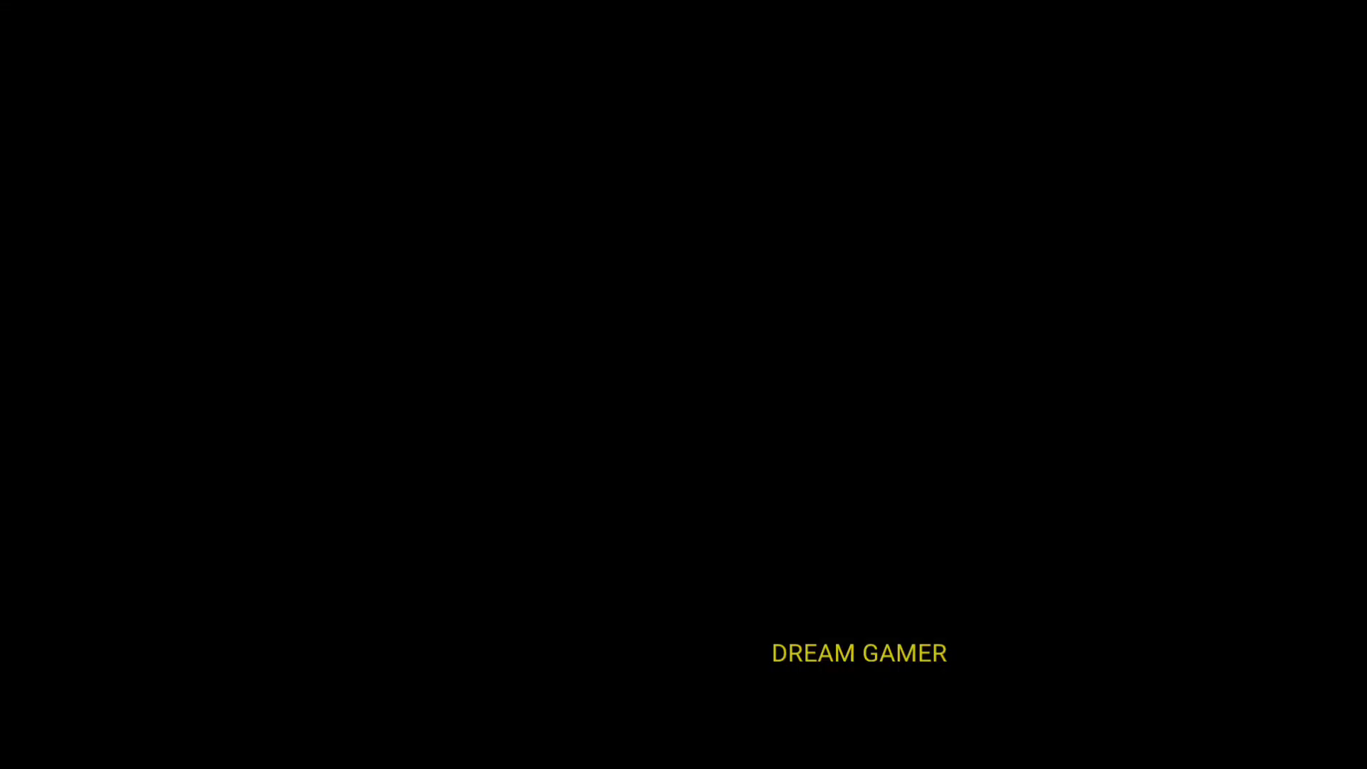